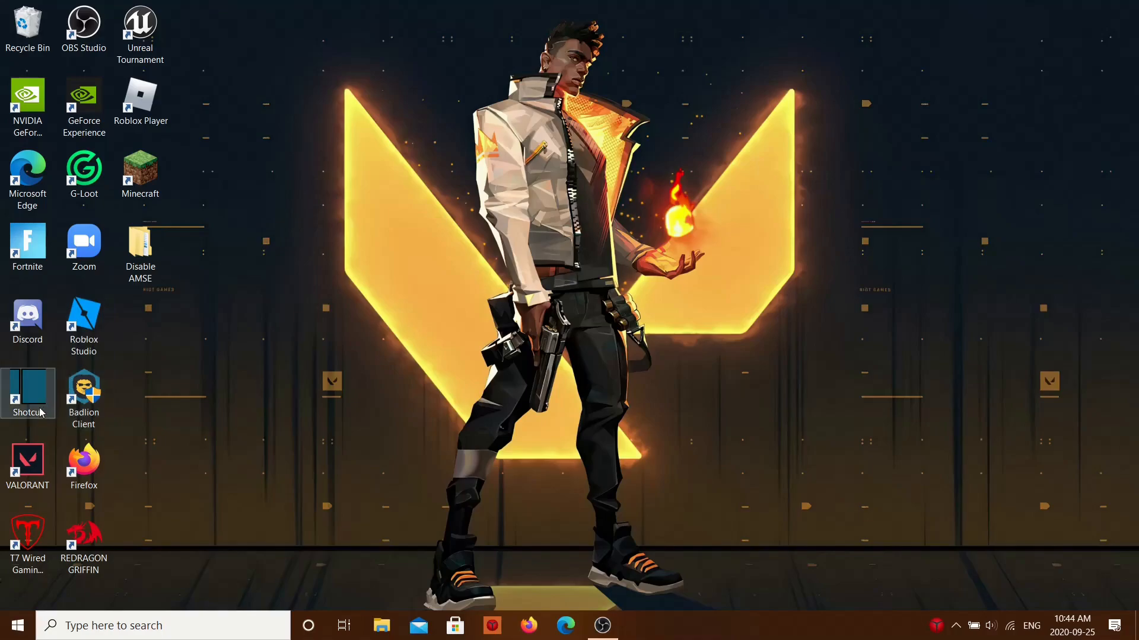
Step: Open Shotcut and place clip.mp4 from the playlist at the start of the V1 timeline track
double_click(42, 406)
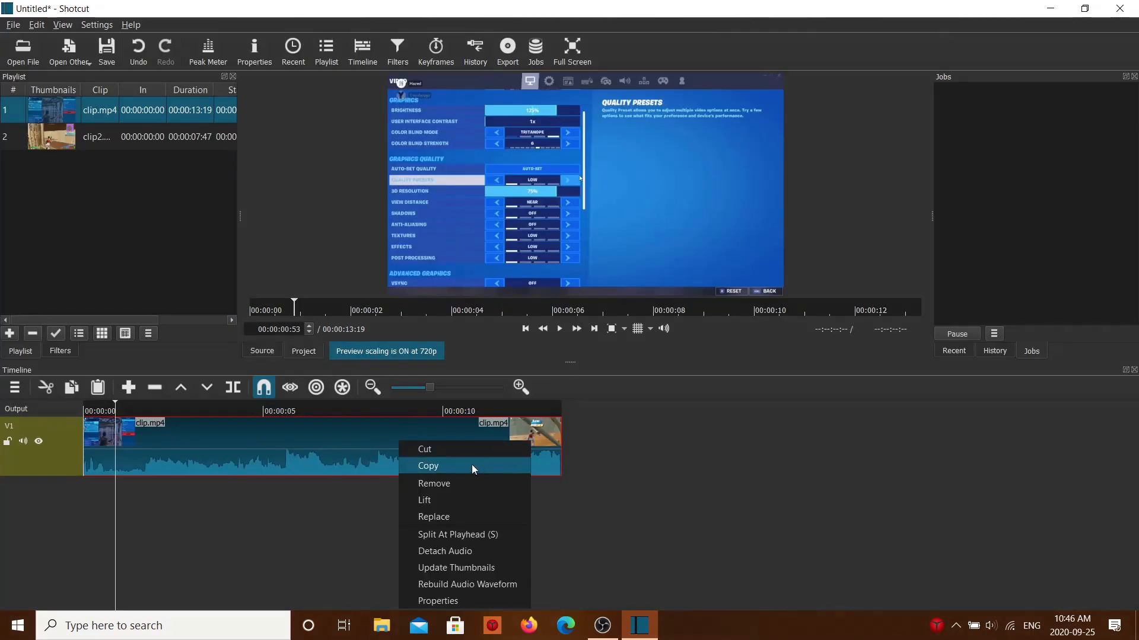
click(435, 485)
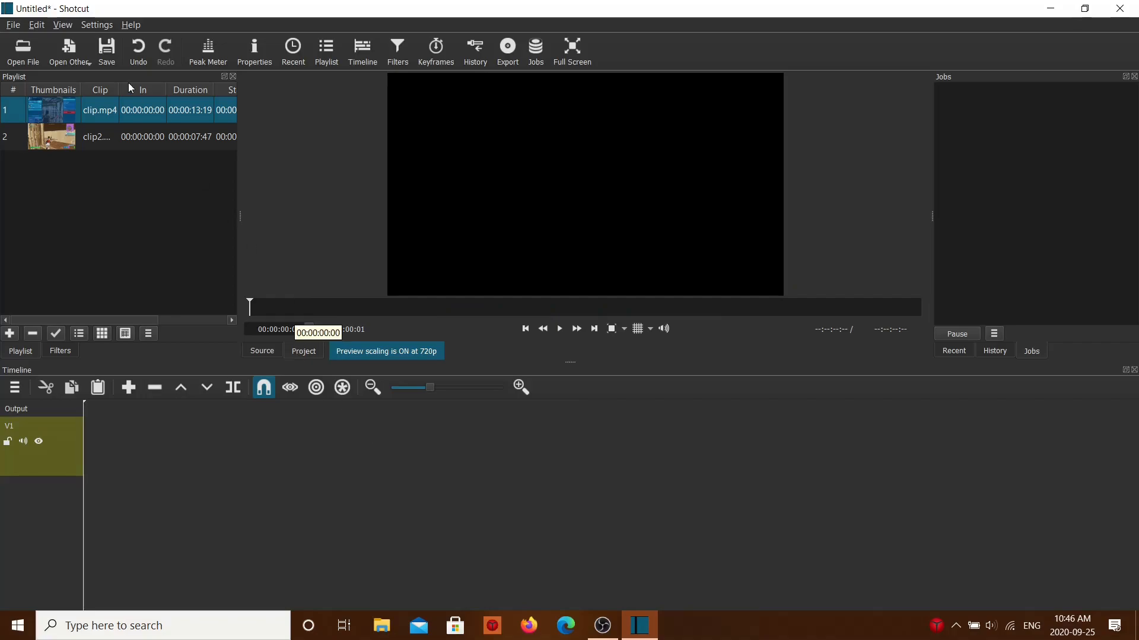
click(127, 138)
click(126, 120)
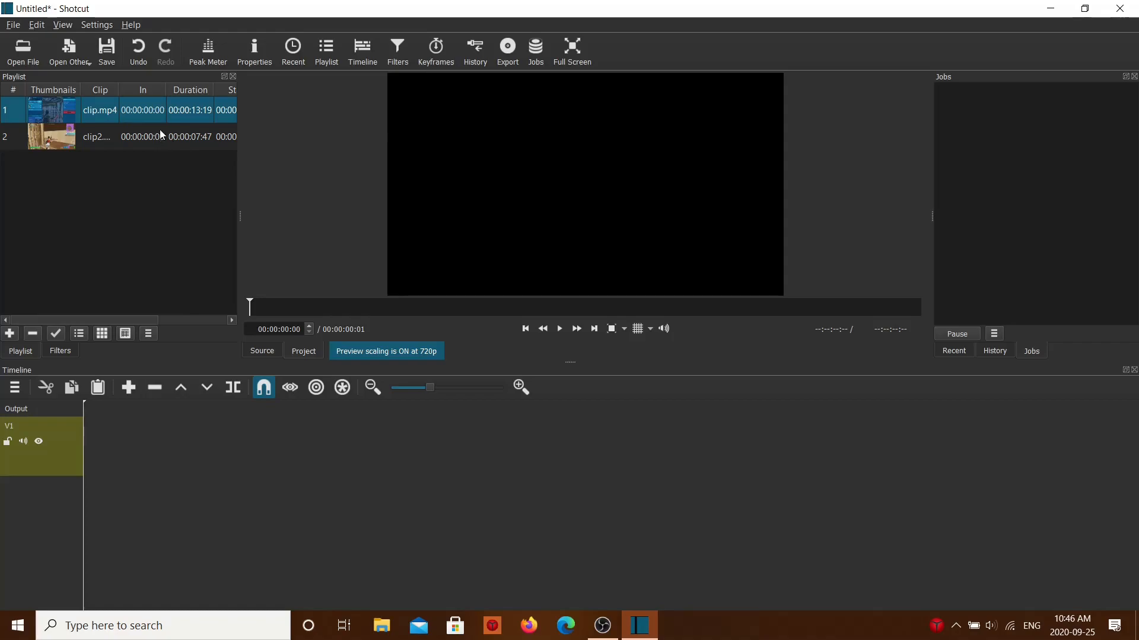
drag(154, 117, 110, 453)
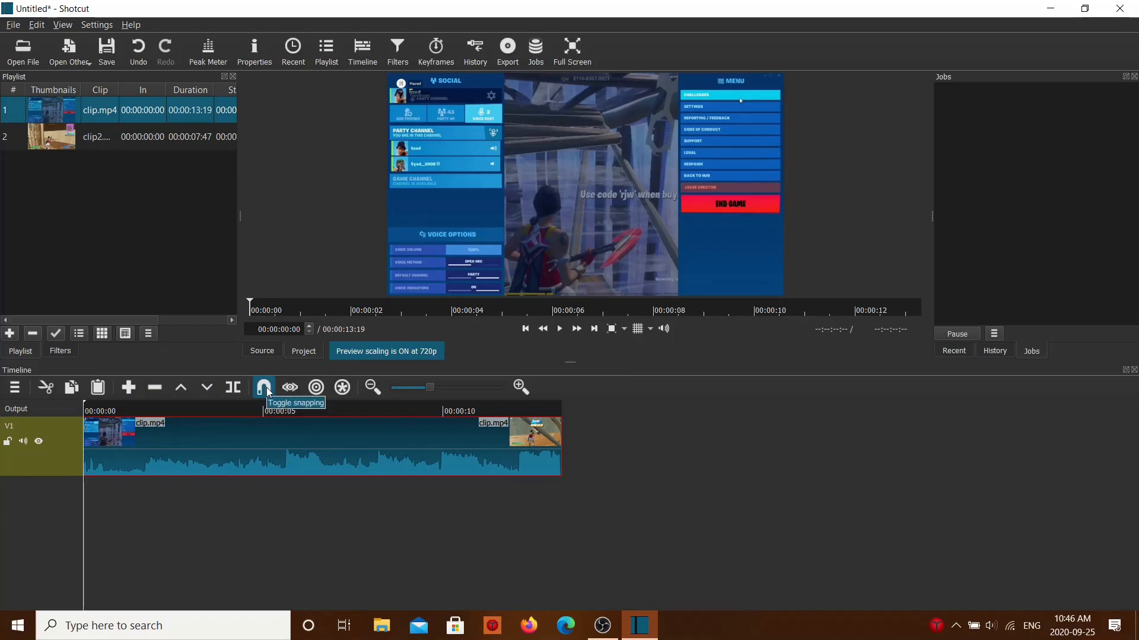
Step: Place clip2.mp4 on V1 at about 20 seconds, leaving a gap after clip.mp4, and add a video track above
double_click(126, 147)
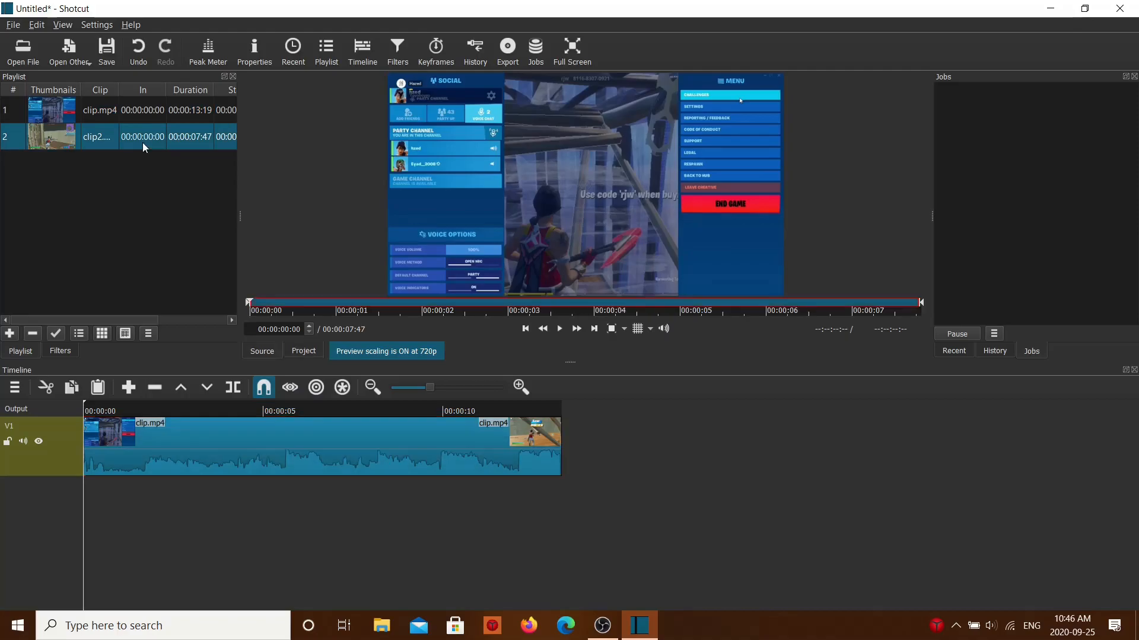
drag(480, 128, 663, 438)
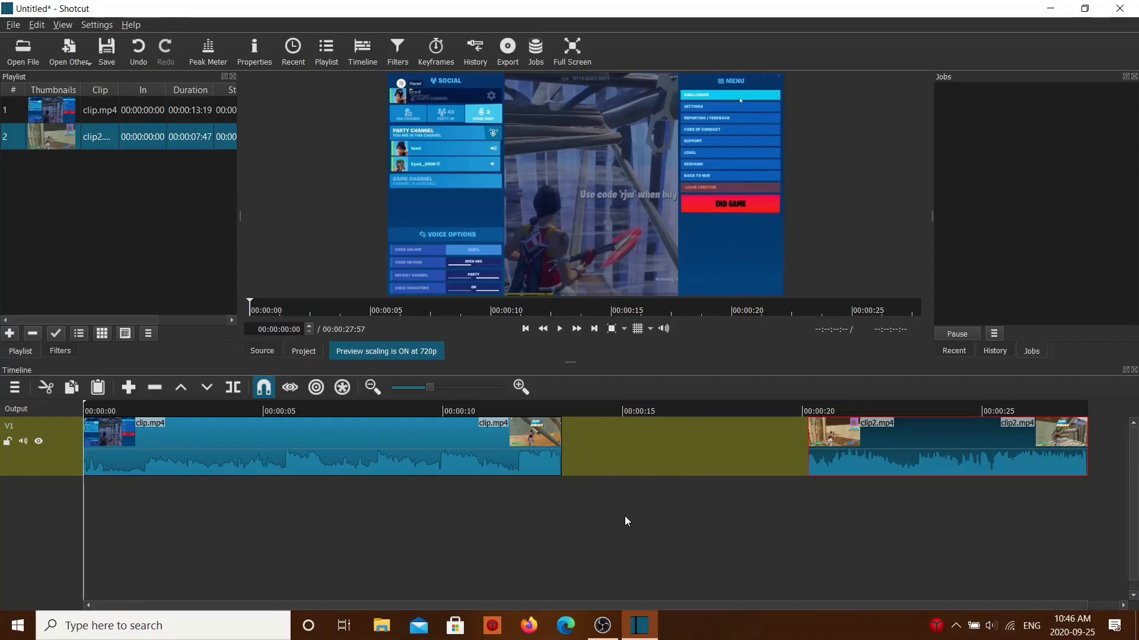
click(15, 387)
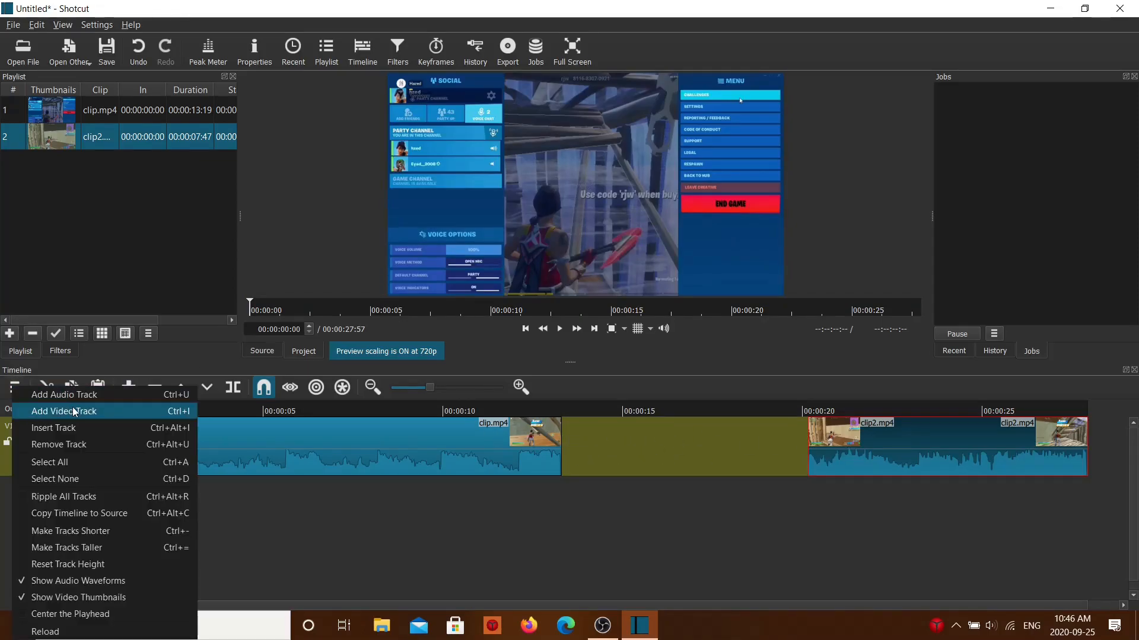
click(74, 412)
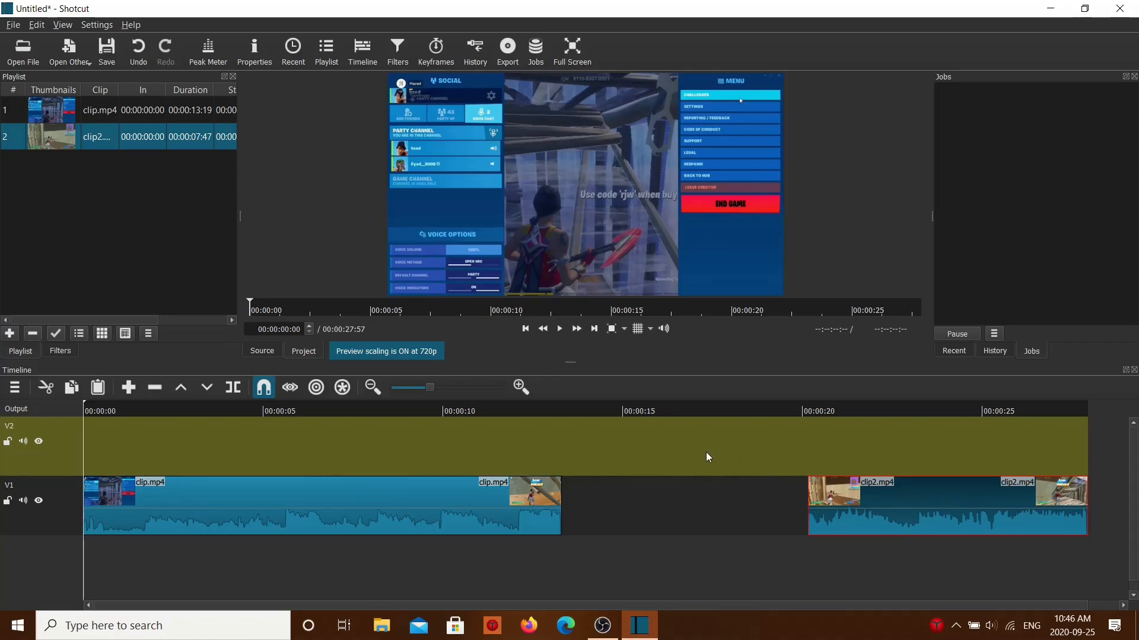
Step: Cut clip.mp4 at 00:00:11:57 and ripple-delete the part after the cut, with the playhead at its new end
drag(563, 556, 513, 567)
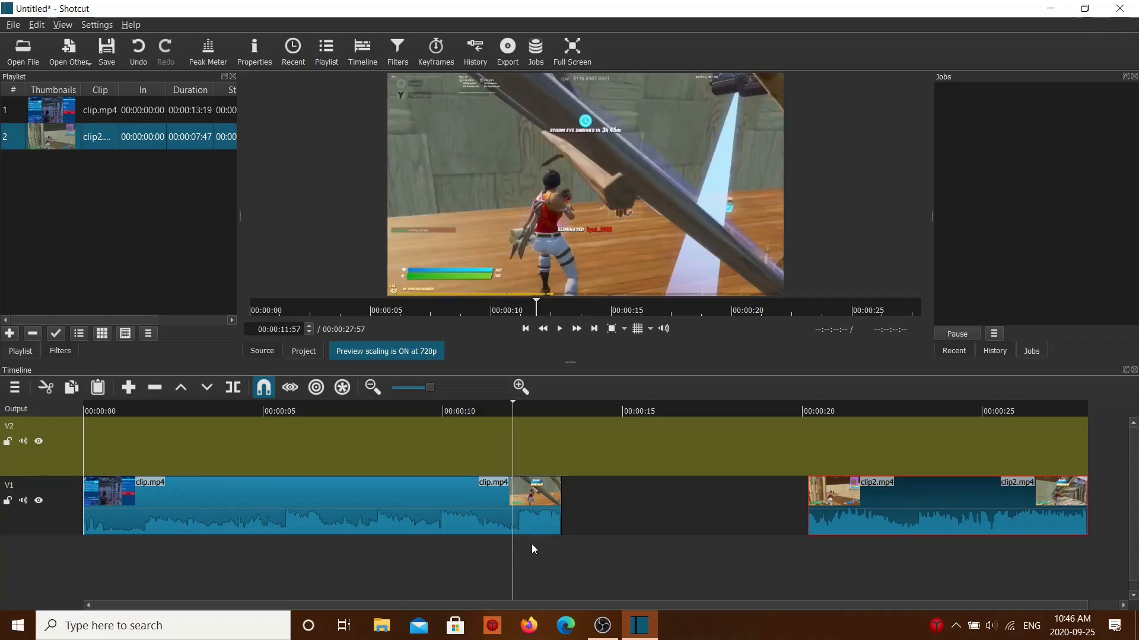
right_click(558, 515)
click(613, 519)
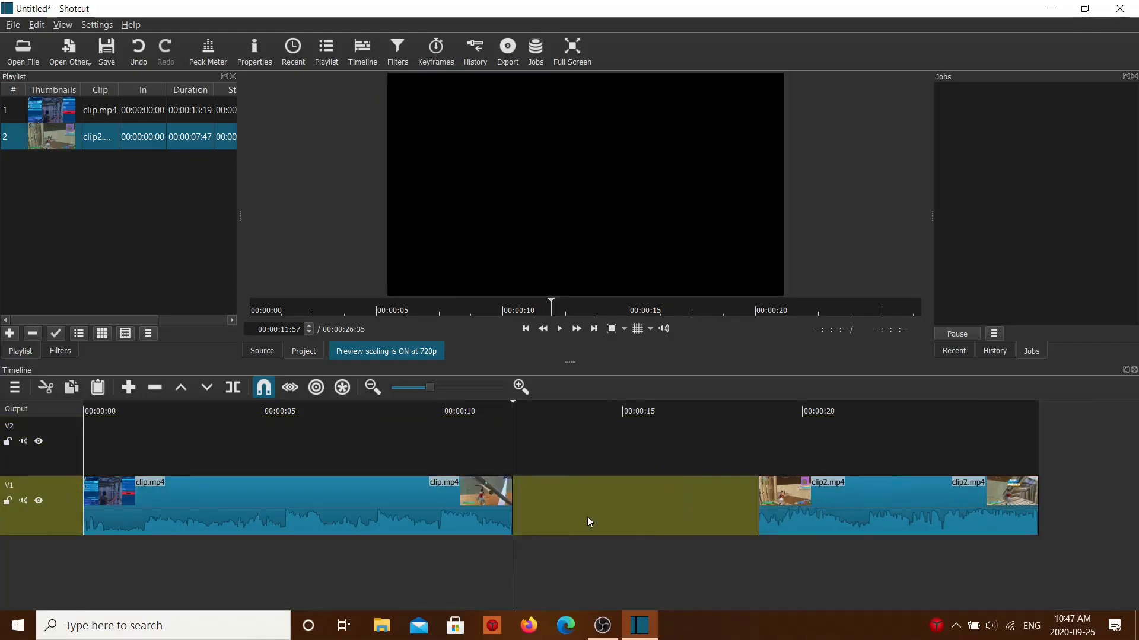
drag(514, 546, 513, 537)
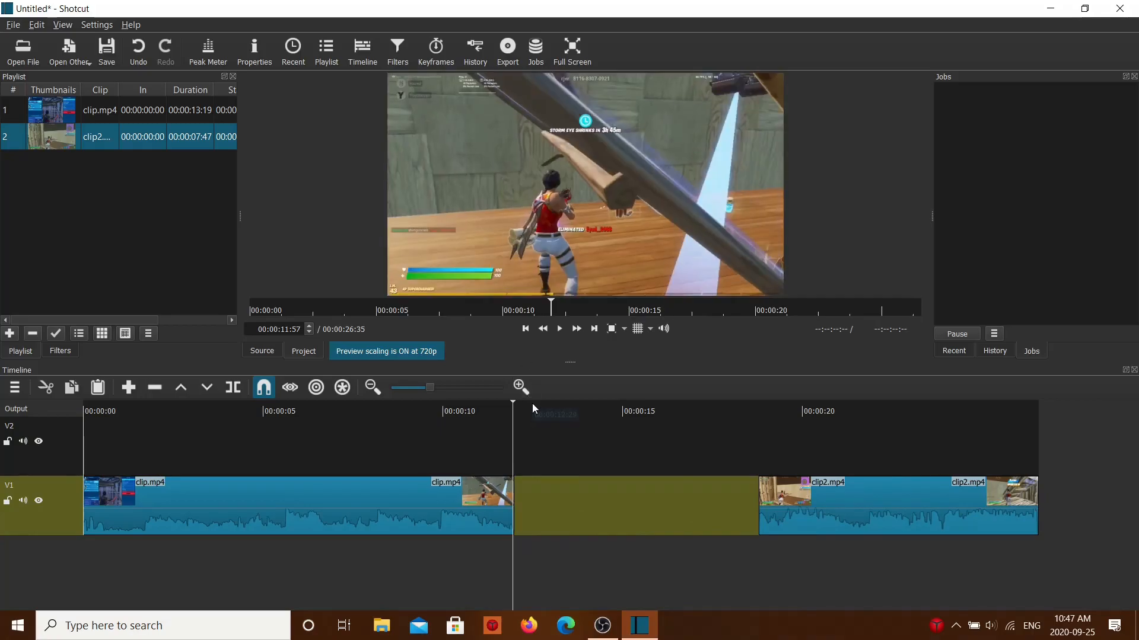
Step: Switch to File Explorer and open the folder containing the recent image file named frame
click(13, 25)
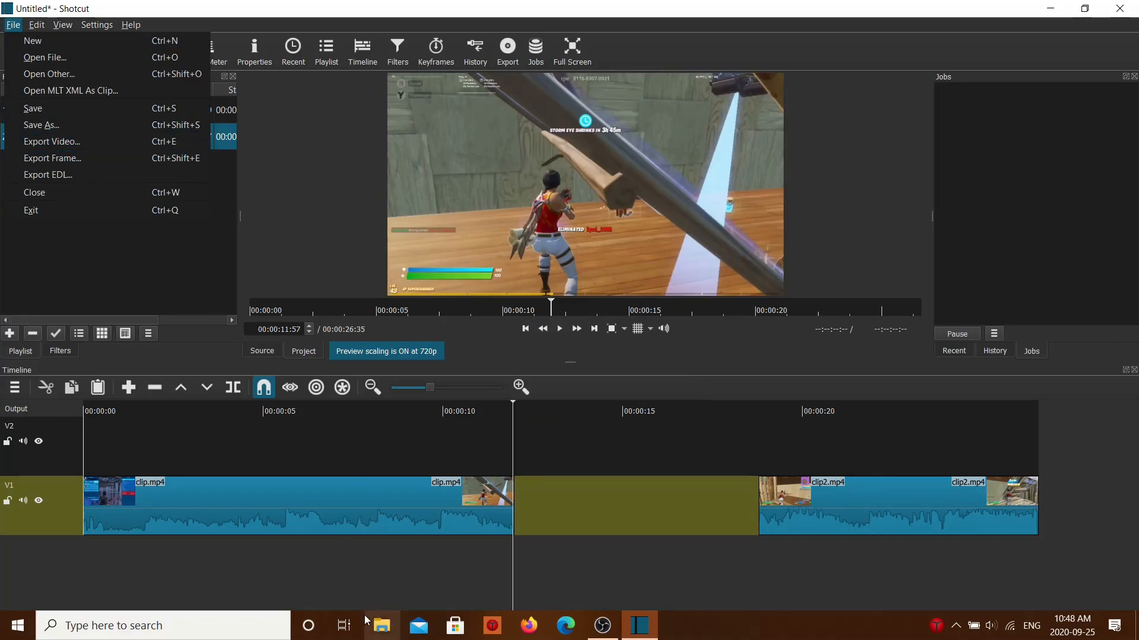
click(376, 625)
click(379, 625)
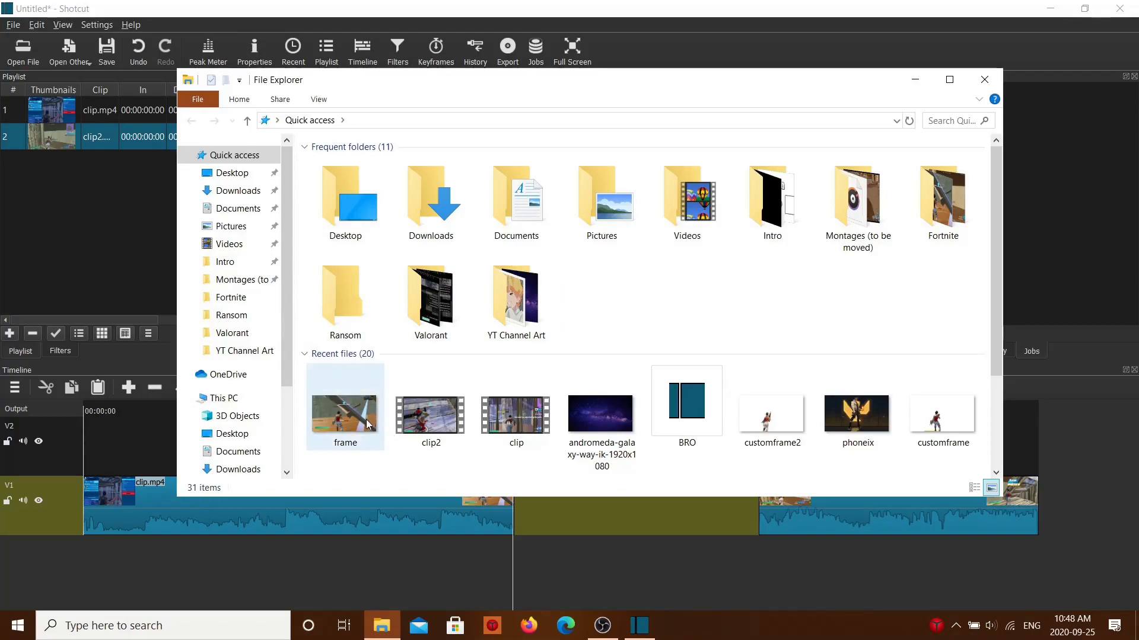
click(332, 424)
right_click(331, 429)
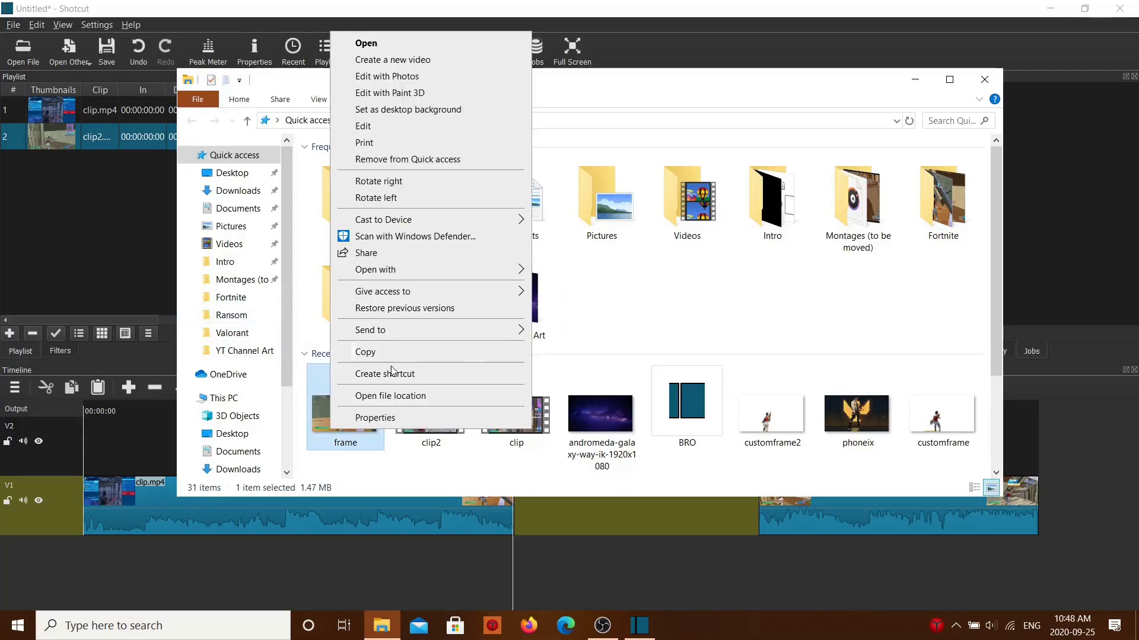
click(385, 397)
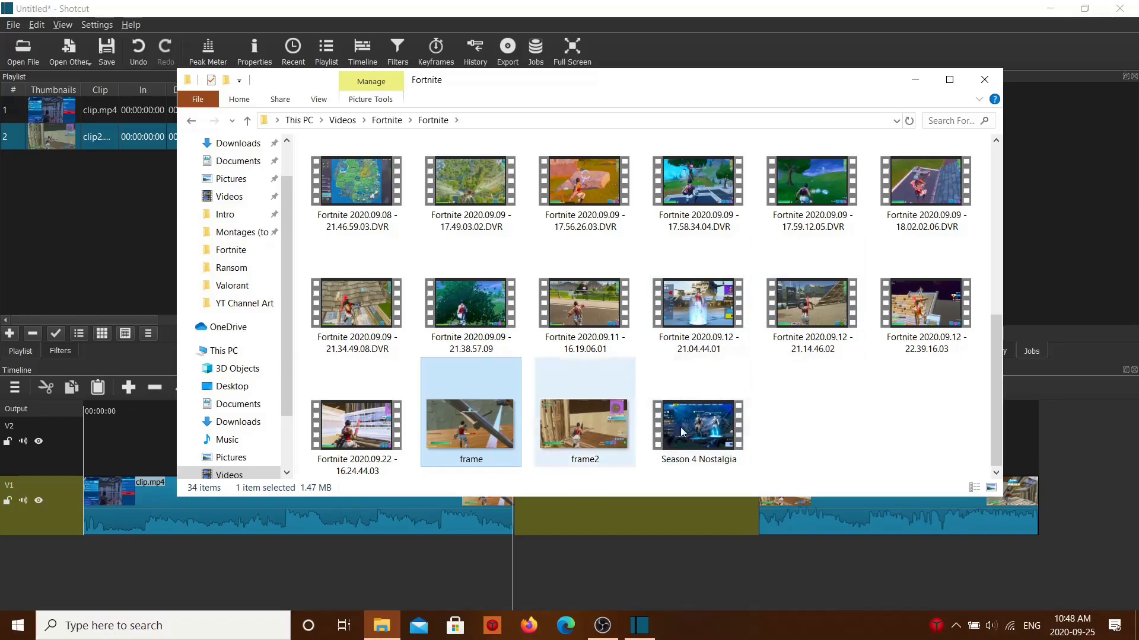
Step: Preview the frame image, close the preview, and open the image for editing in Paint 3D
double_click(485, 416)
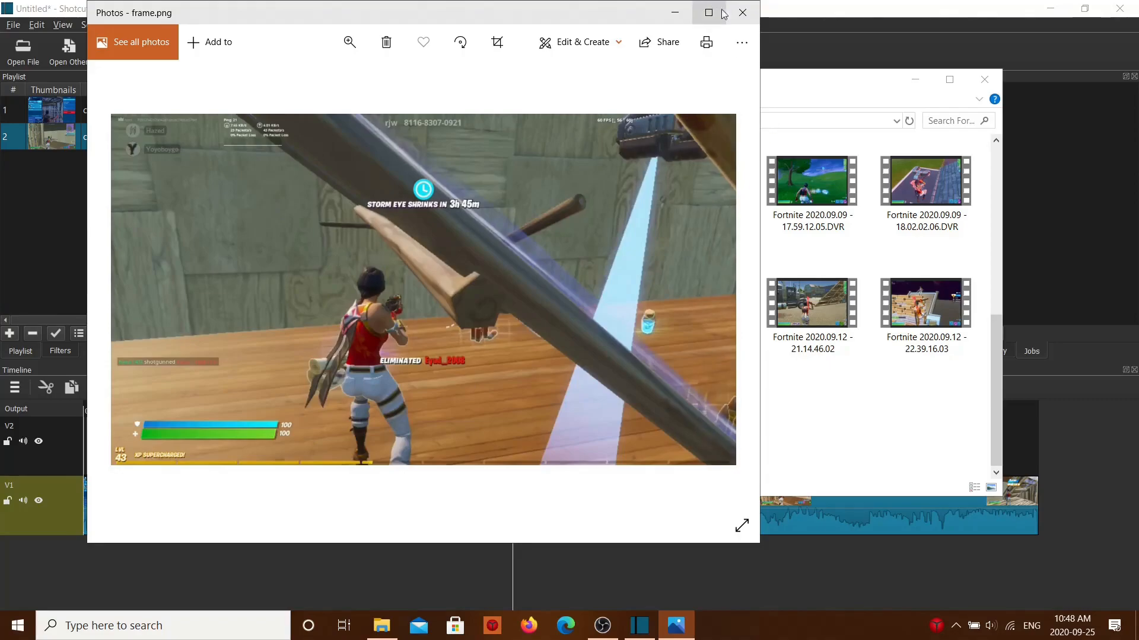
click(742, 13)
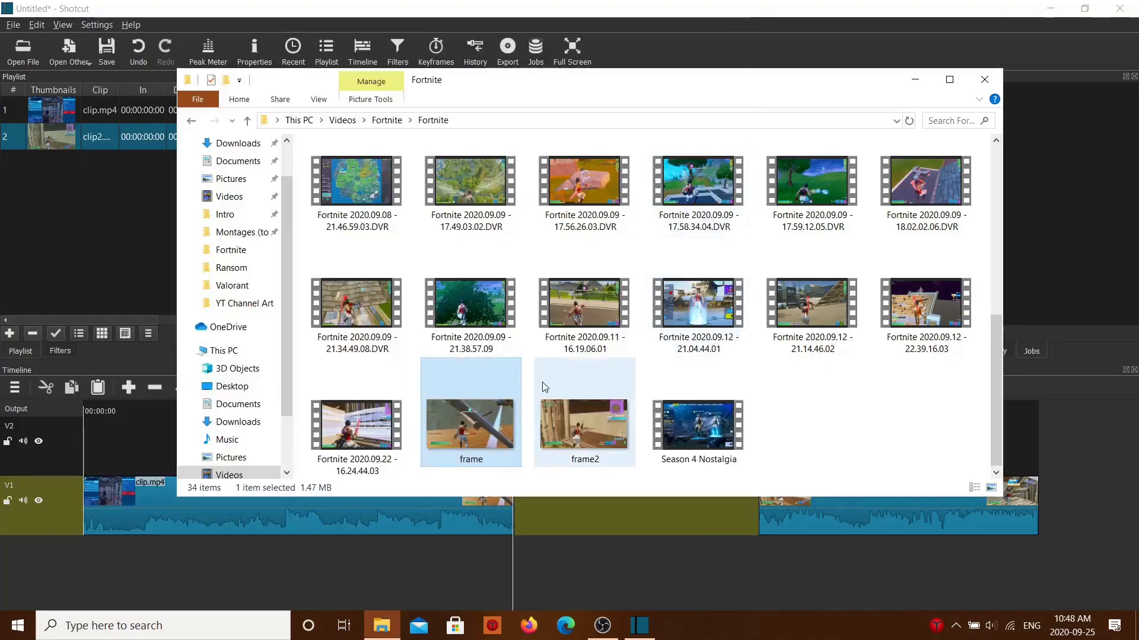
right_click(464, 422)
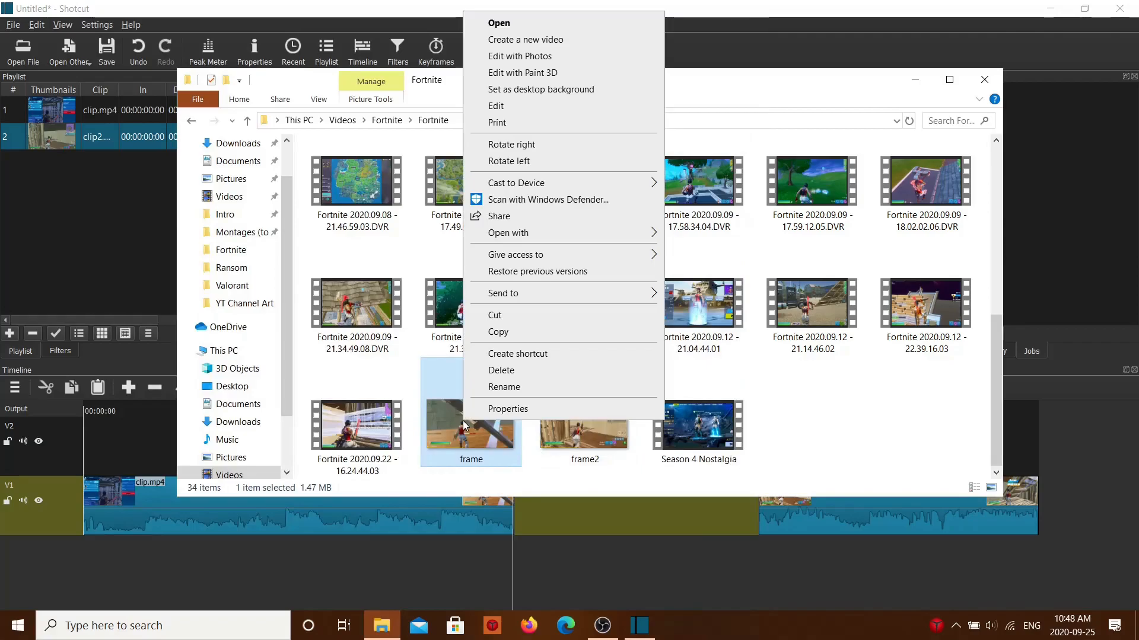
click(521, 73)
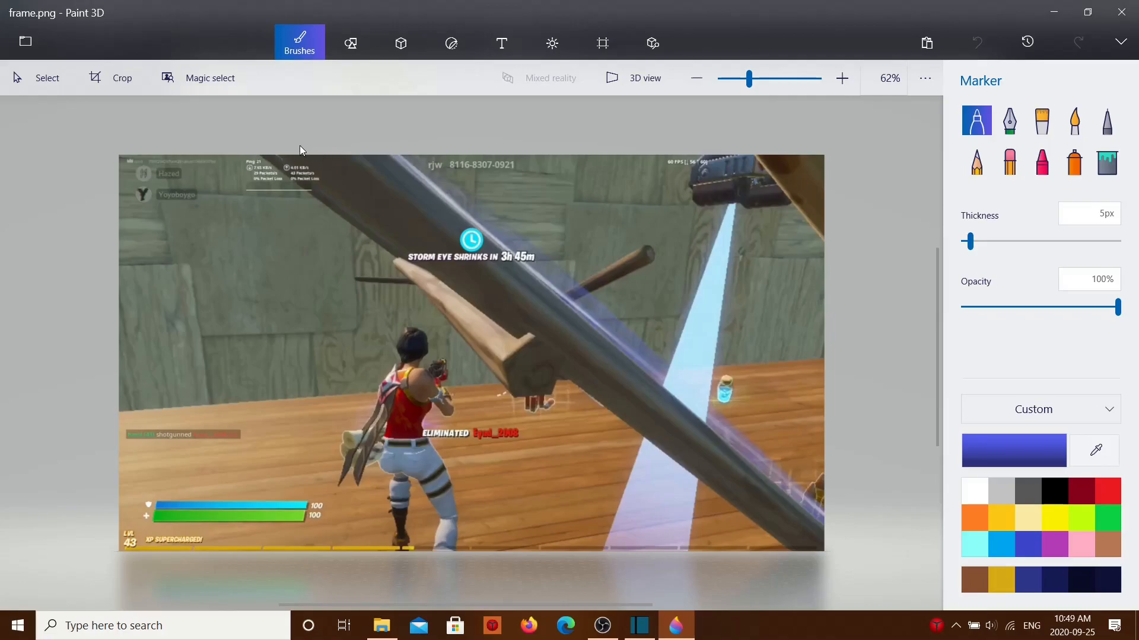
Step: Start a Magic select cutout with its area narrowed around the standing character and generate the selection
click(214, 85)
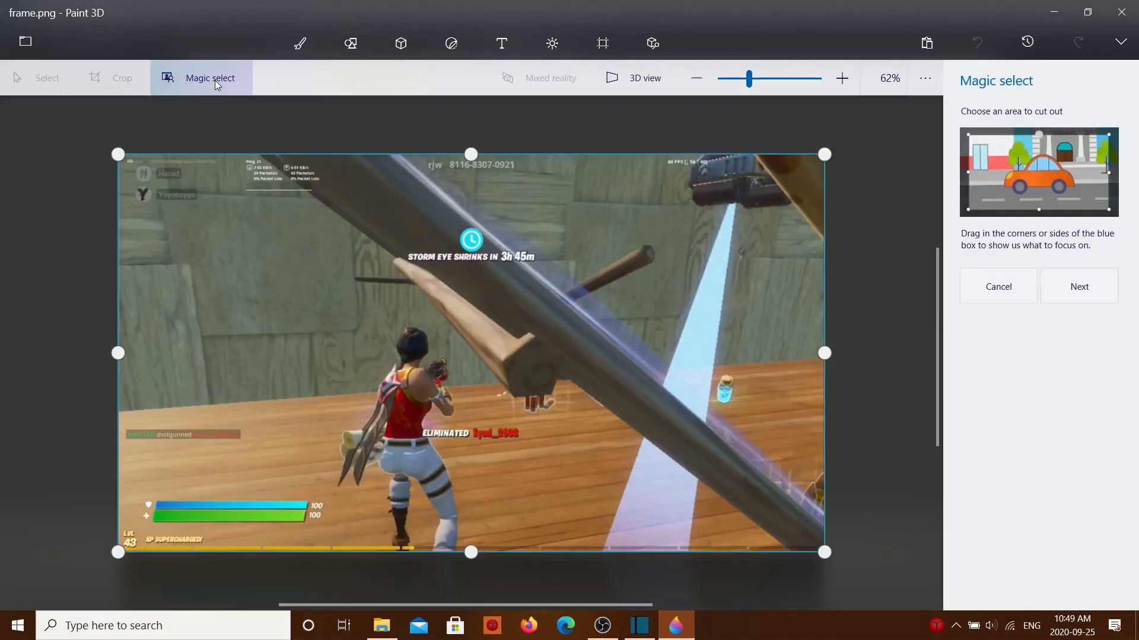
drag(118, 154, 314, 300)
drag(824, 301, 519, 300)
click(1094, 297)
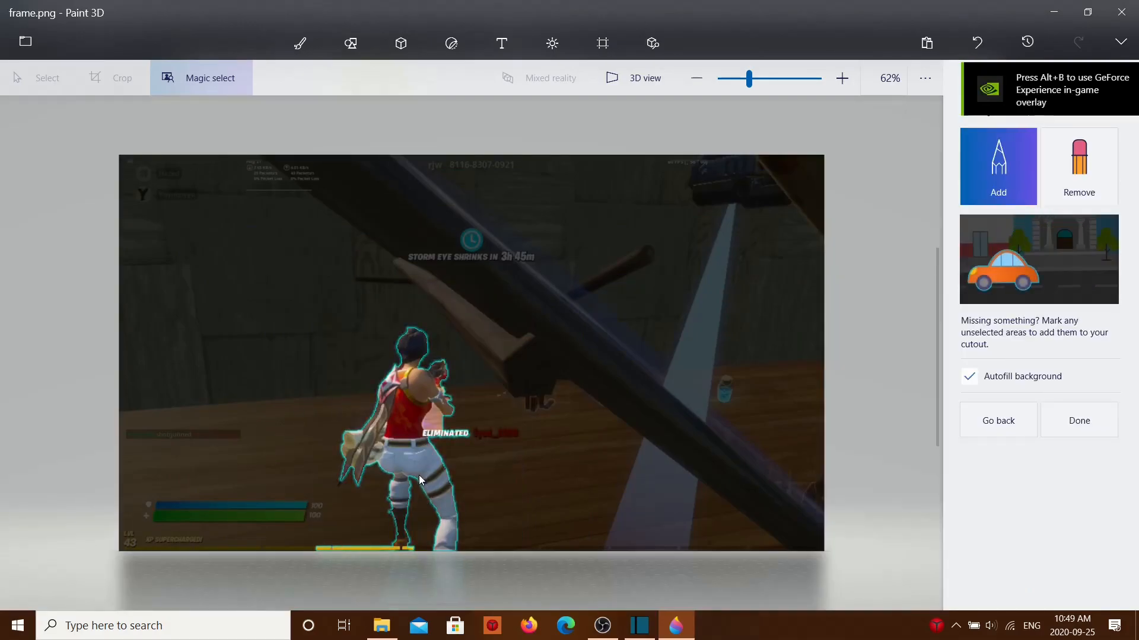
Step: Remove the character's lower front leg from the cutout and add it back with refinement marks
click(1078, 181)
drag(456, 483, 420, 501)
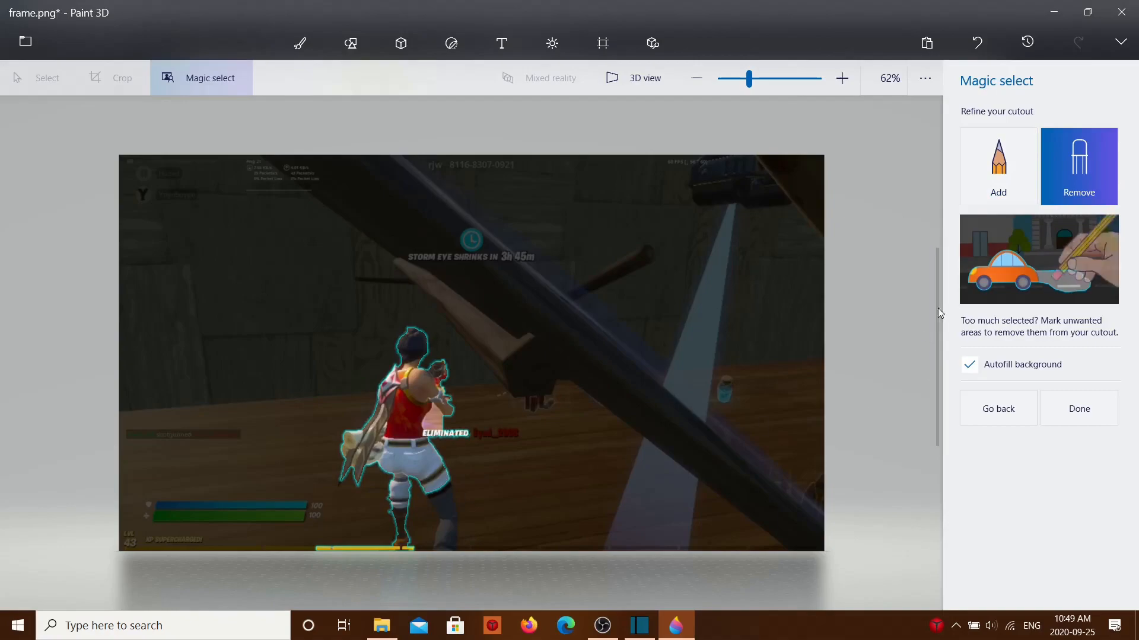
click(998, 177)
drag(450, 527, 451, 518)
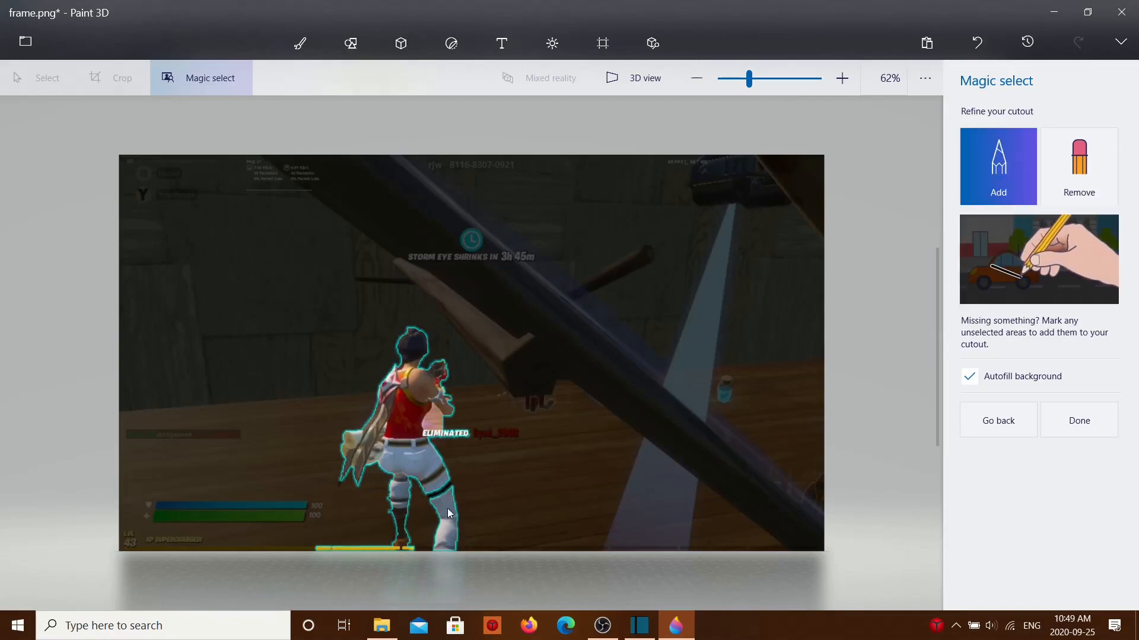
click(440, 493)
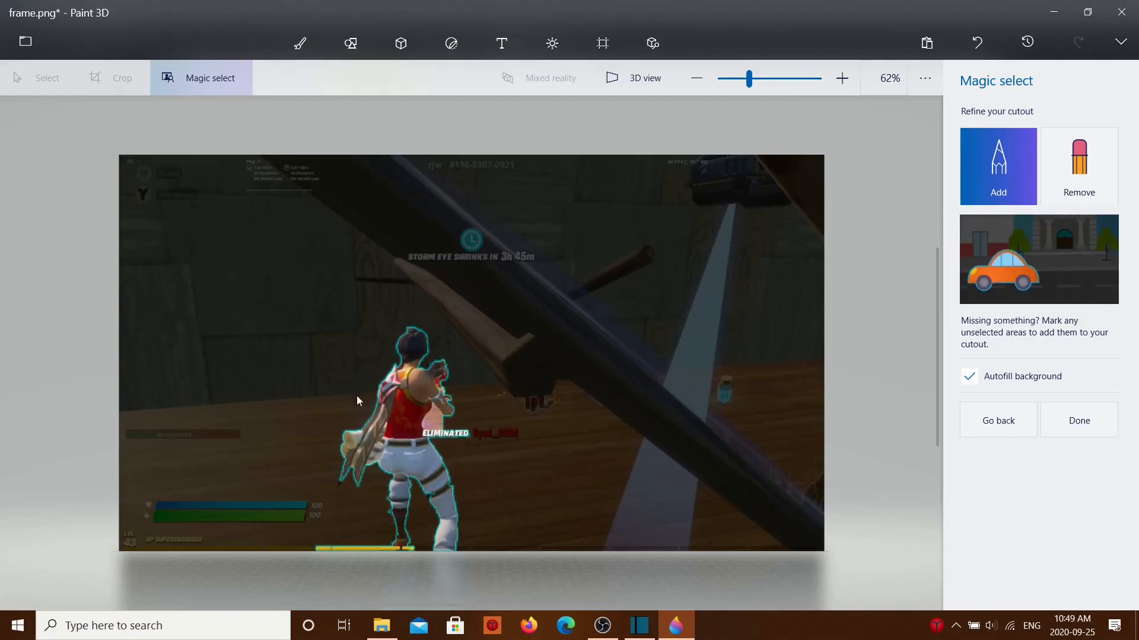
Step: Remove the ELIMINATED text beside the character from the cutout and finish the Magic select
click(1079, 172)
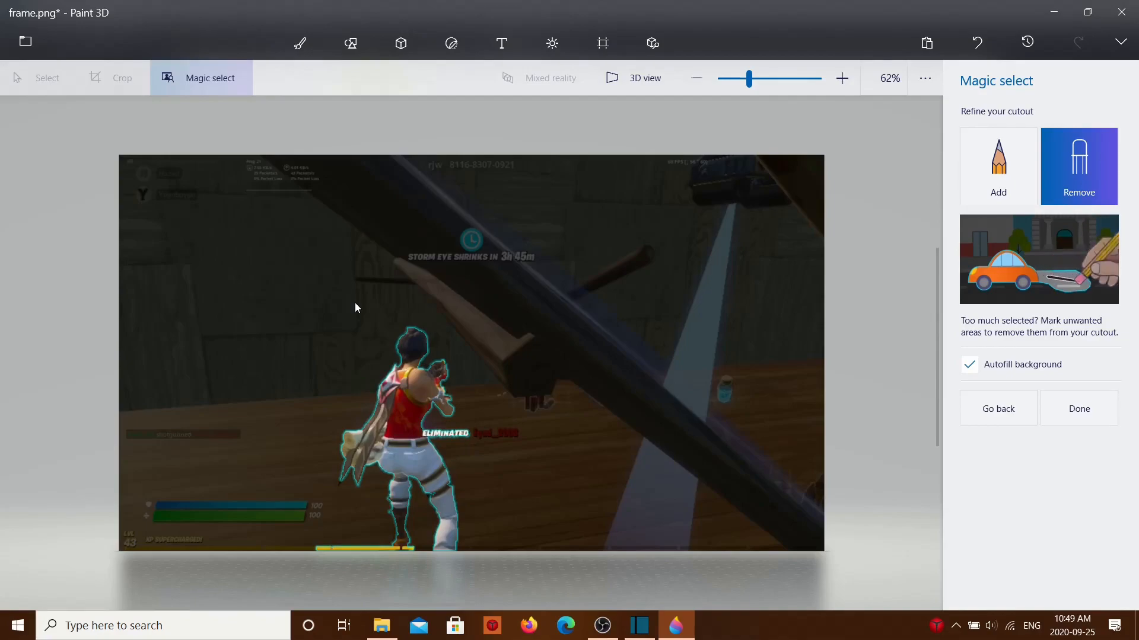
drag(440, 441, 445, 445)
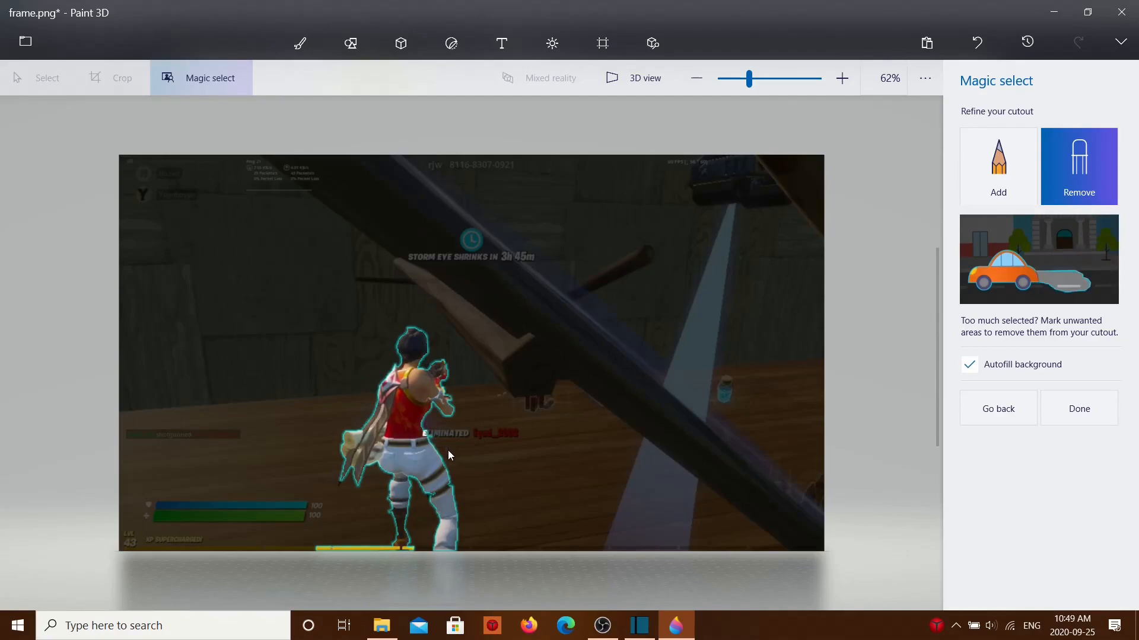
right_click(414, 416)
click(1088, 418)
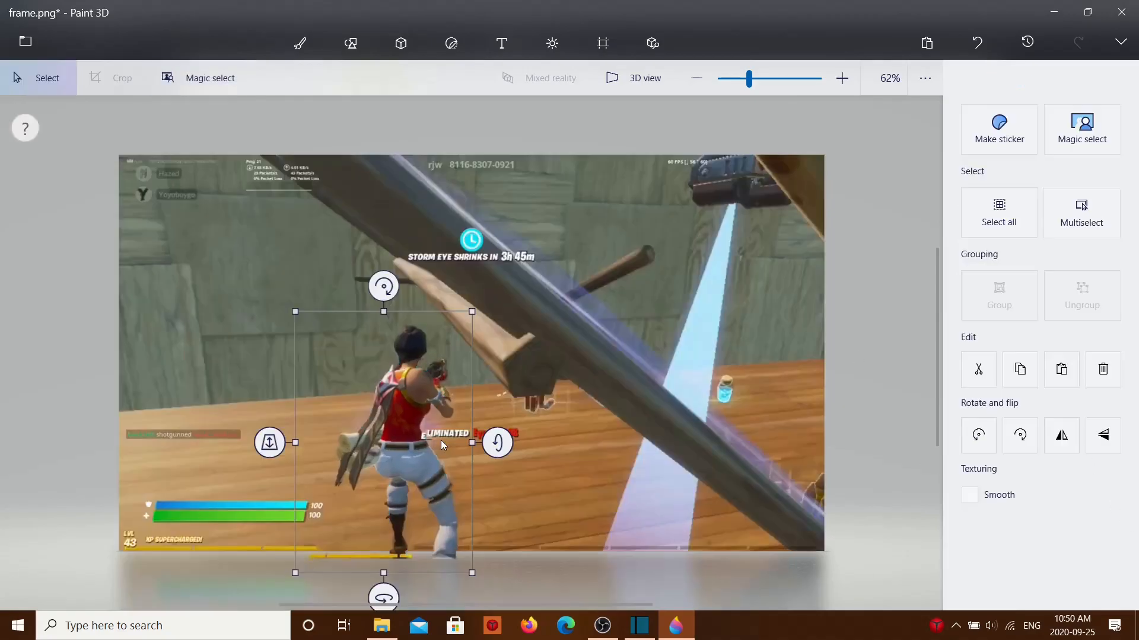
Step: Move the cut-out character off the canvas's left side, and undo a trial move back onto the image
drag(404, 417, 59, 418)
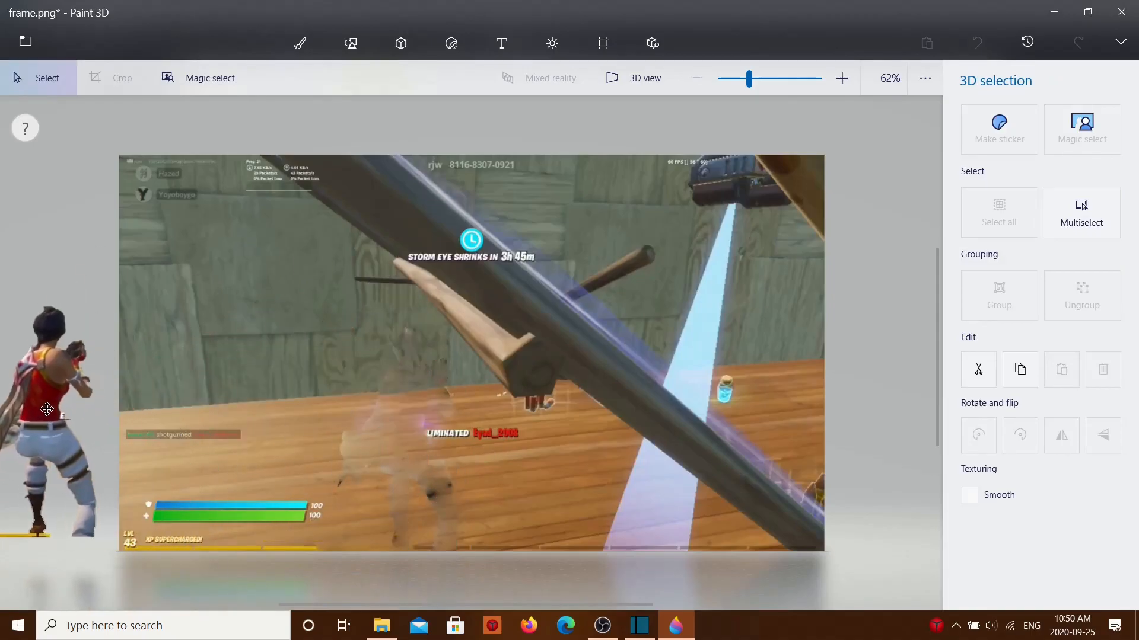
scroll(337, 427, down, 2)
scroll(317, 437, up, 2)
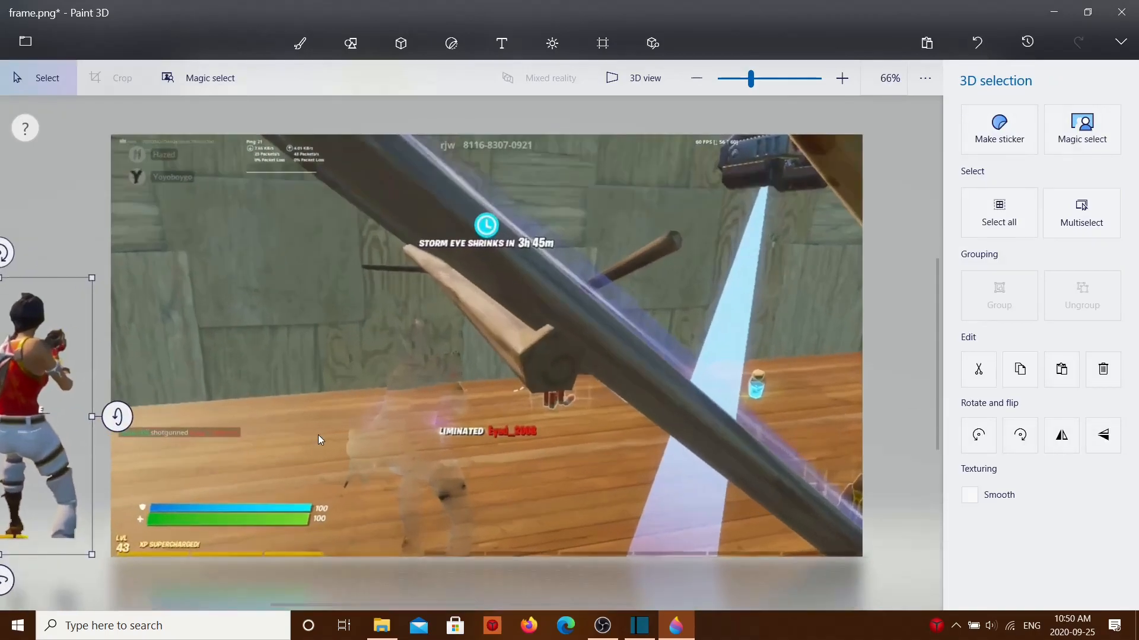
drag(27, 449, 418, 431)
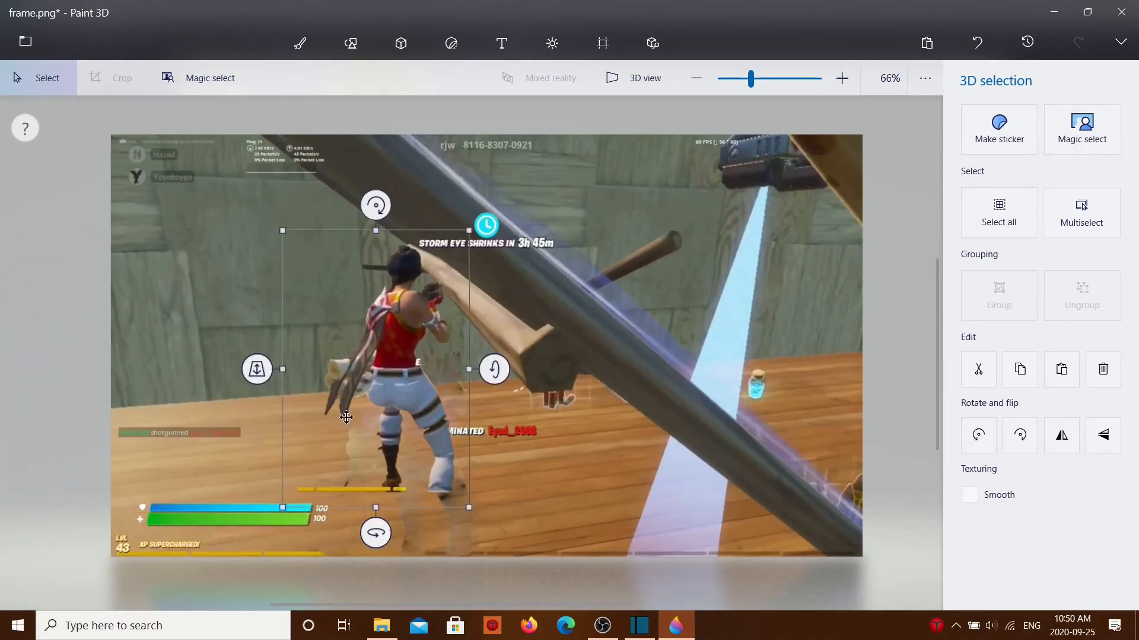
key(ctrl+z)
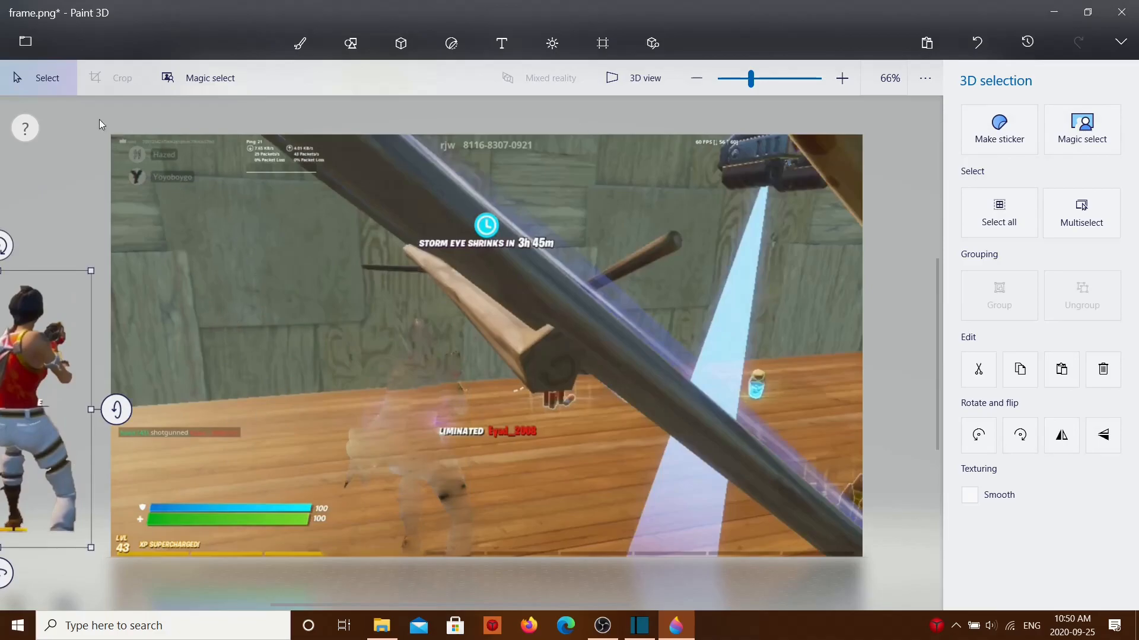
Step: Select and delete the entire 1920 x 1080 px background image, and make the canvas transparent
click(117, 124)
mouse_move(92, 123)
mouse_down()
mouse_move(458, 613)
mouse_move(939, 618)
mouse_move(913, 566)
mouse_up()
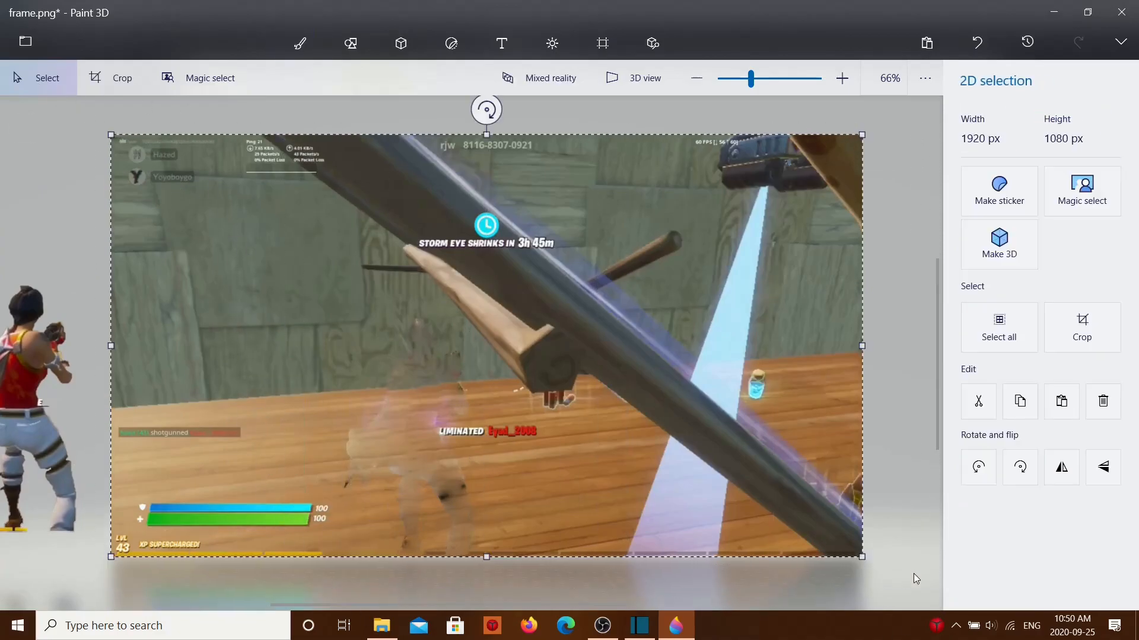
right_click(534, 391)
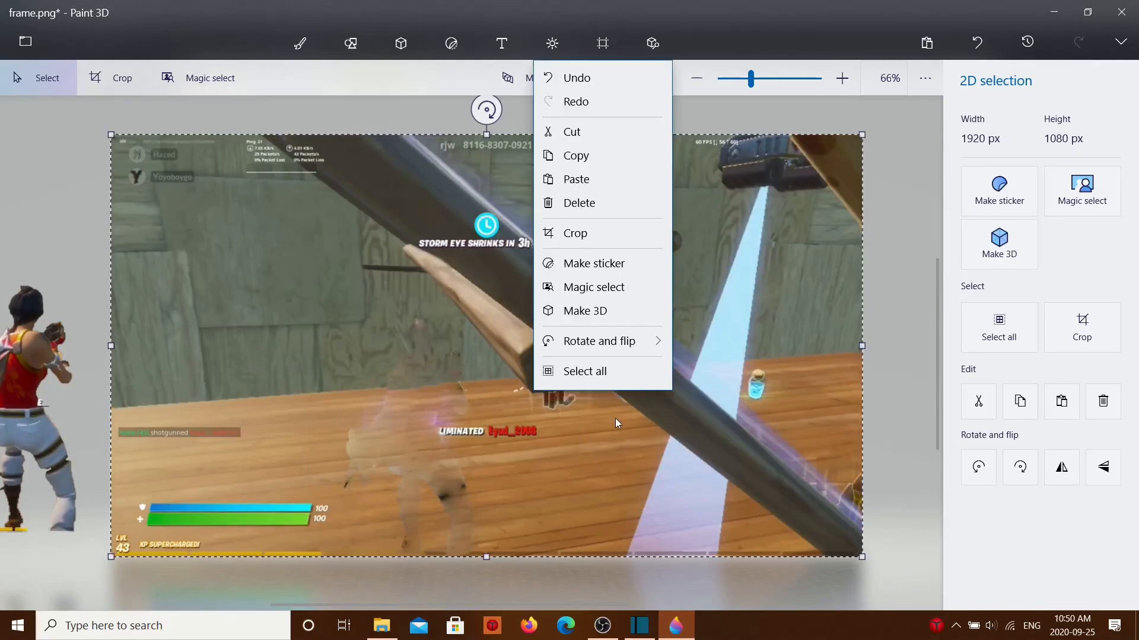
click(584, 204)
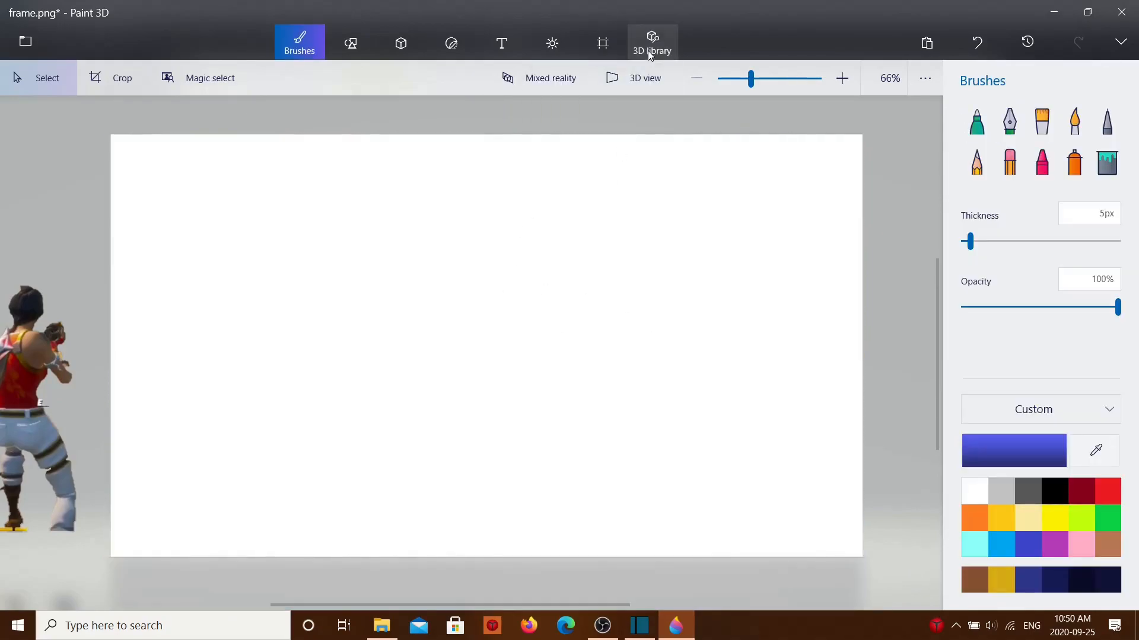
click(600, 51)
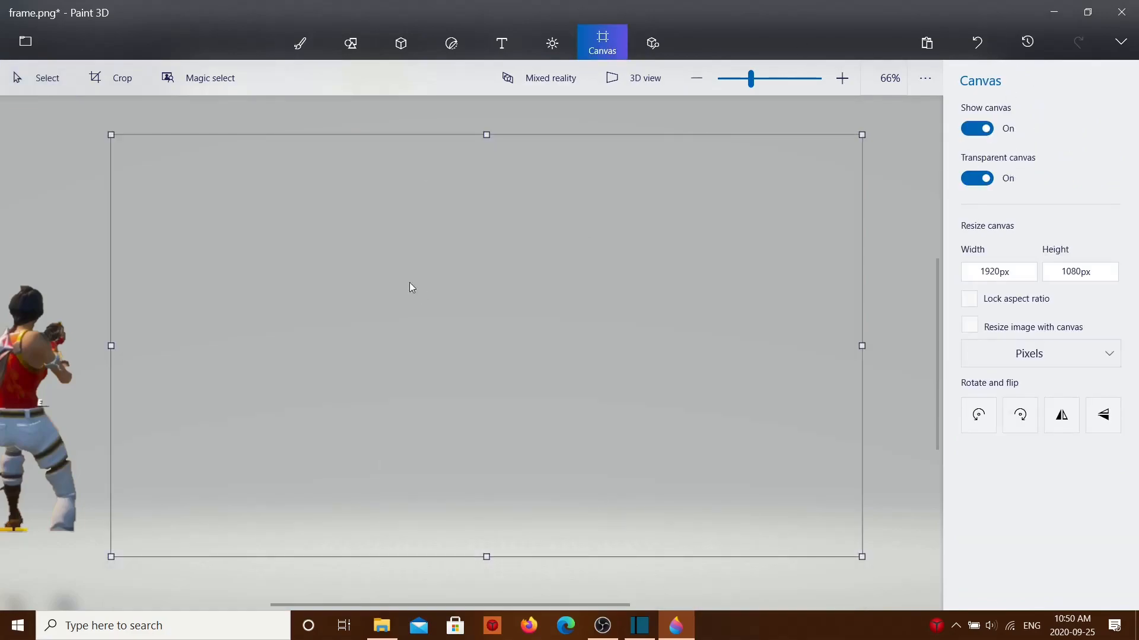
Step: Move the cut-out character back onto the canvas and open the original frame image in a second window as a position reference
click(33, 363)
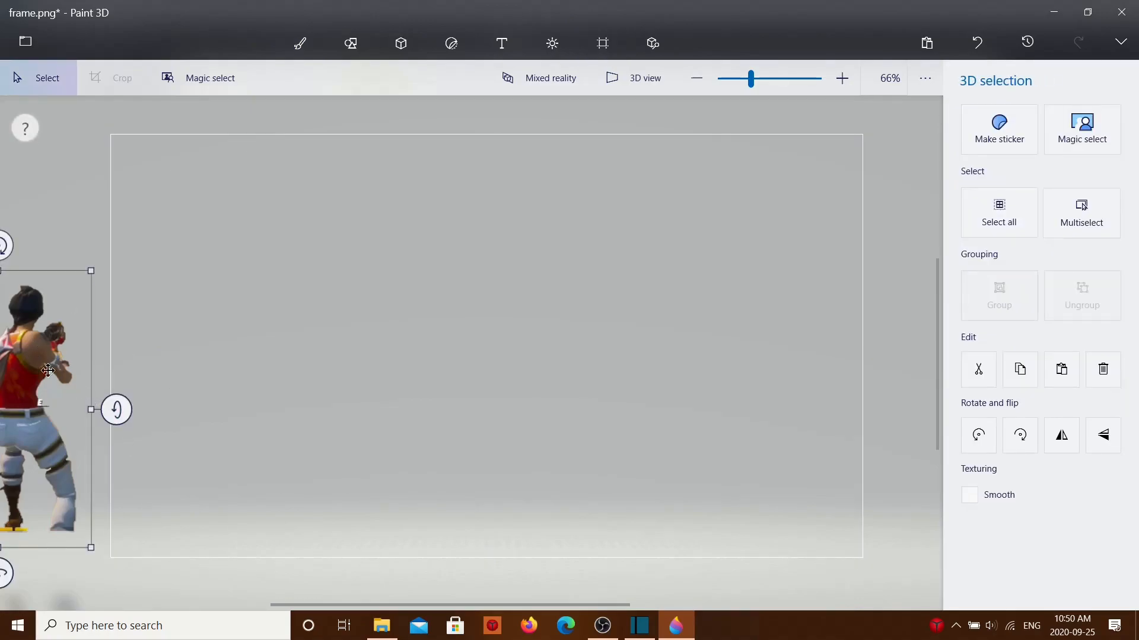
drag(370, 412, 442, 377)
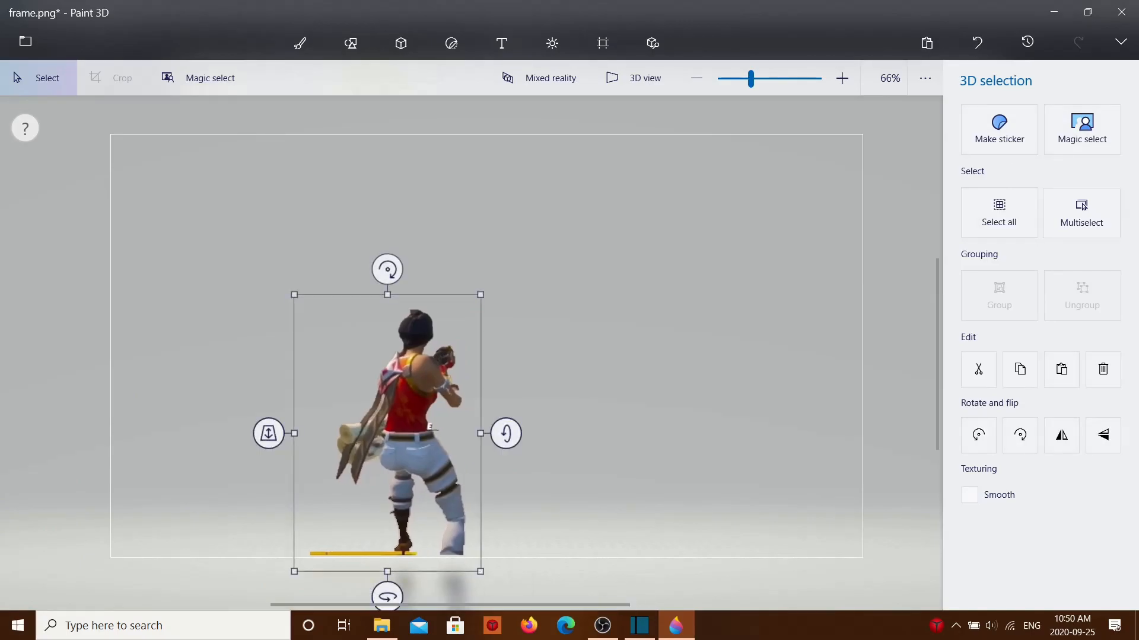
click(382, 627)
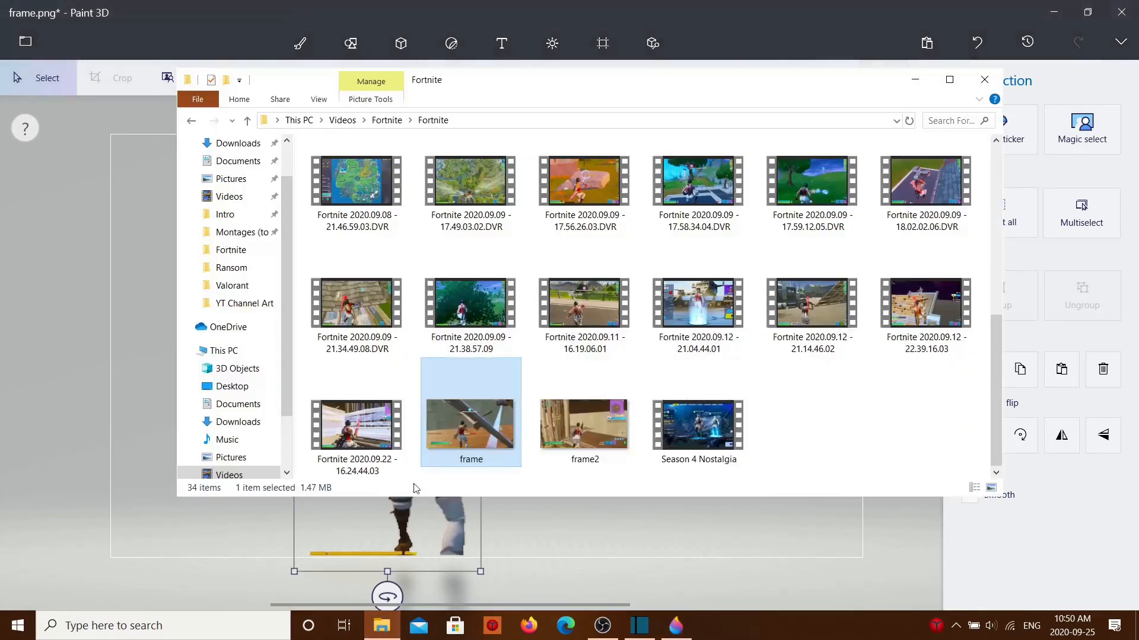
right_click(486, 409)
click(570, 265)
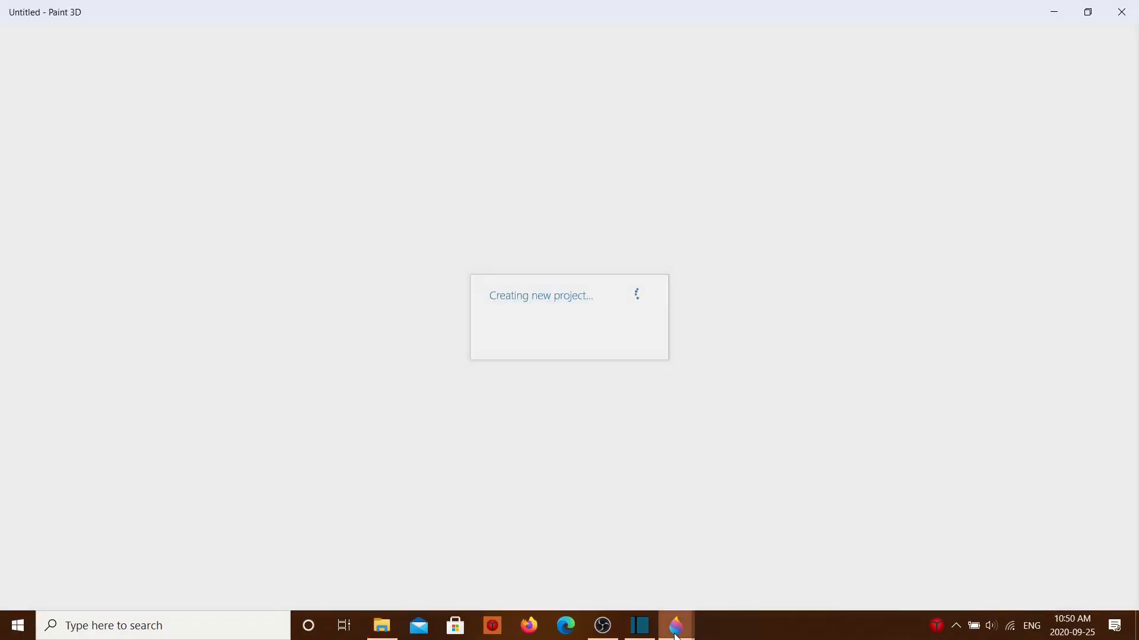
mouse_move(676, 635)
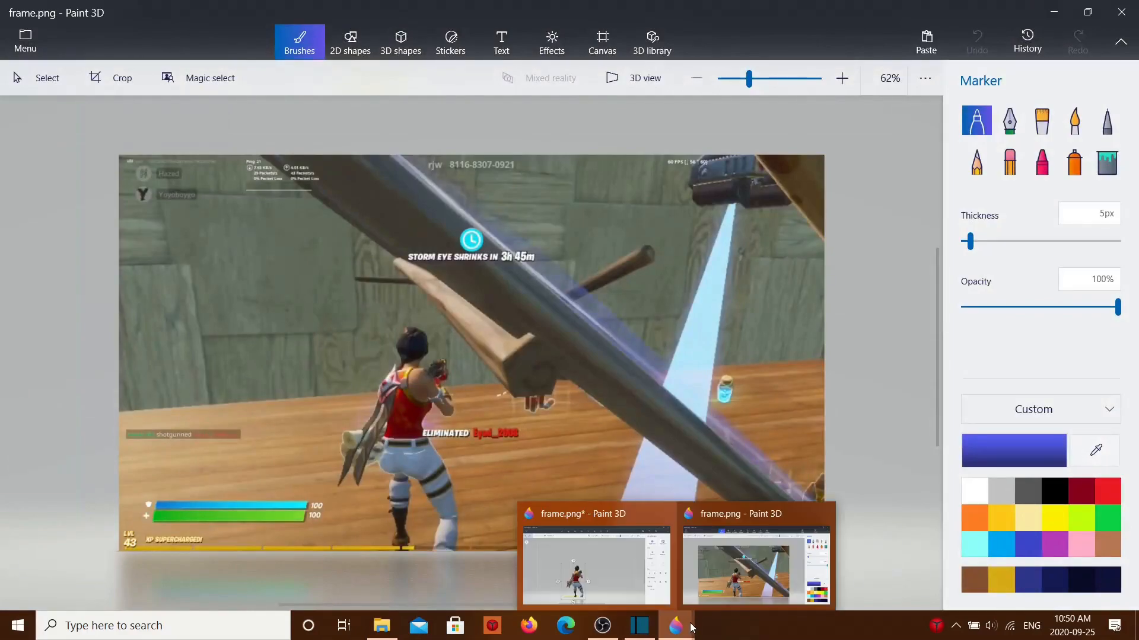
Step: Scale the cut-out character down to match its size in the original frame, comparing it with the reference window
click(600, 590)
drag(749, 90, 750, 89)
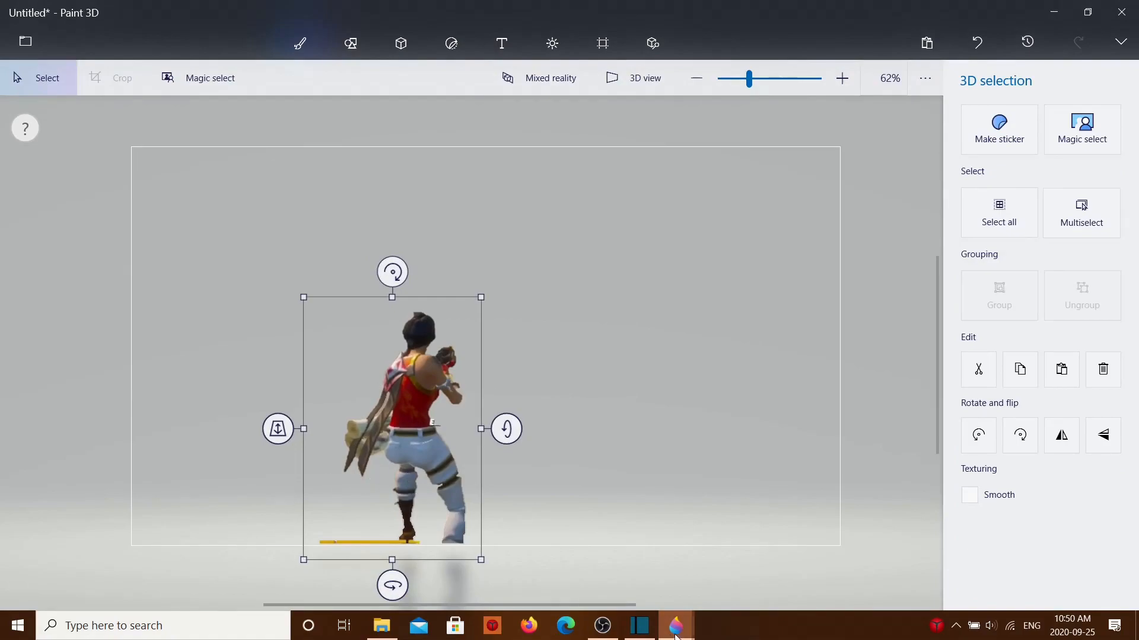
mouse_move(676, 630)
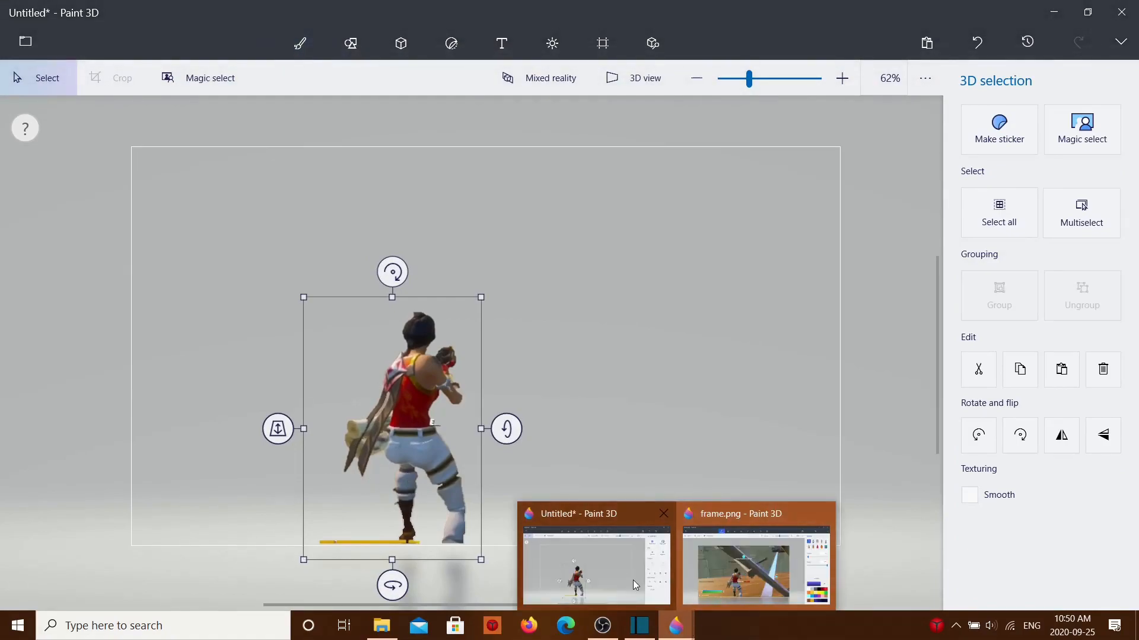
click(623, 565)
click(668, 620)
click(688, 598)
click(676, 625)
click(596, 564)
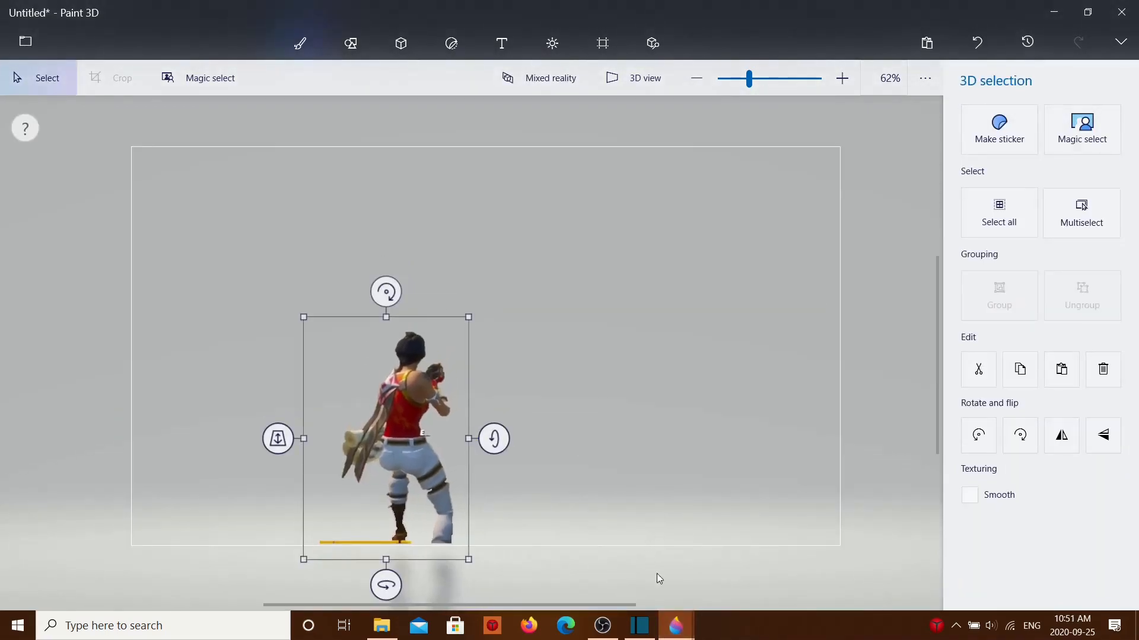
Step: Fine-tune the cut-out character's size and position by switching between the cutout project and the original frame
click(676, 626)
click(728, 572)
click(675, 624)
click(682, 630)
click(668, 629)
click(615, 593)
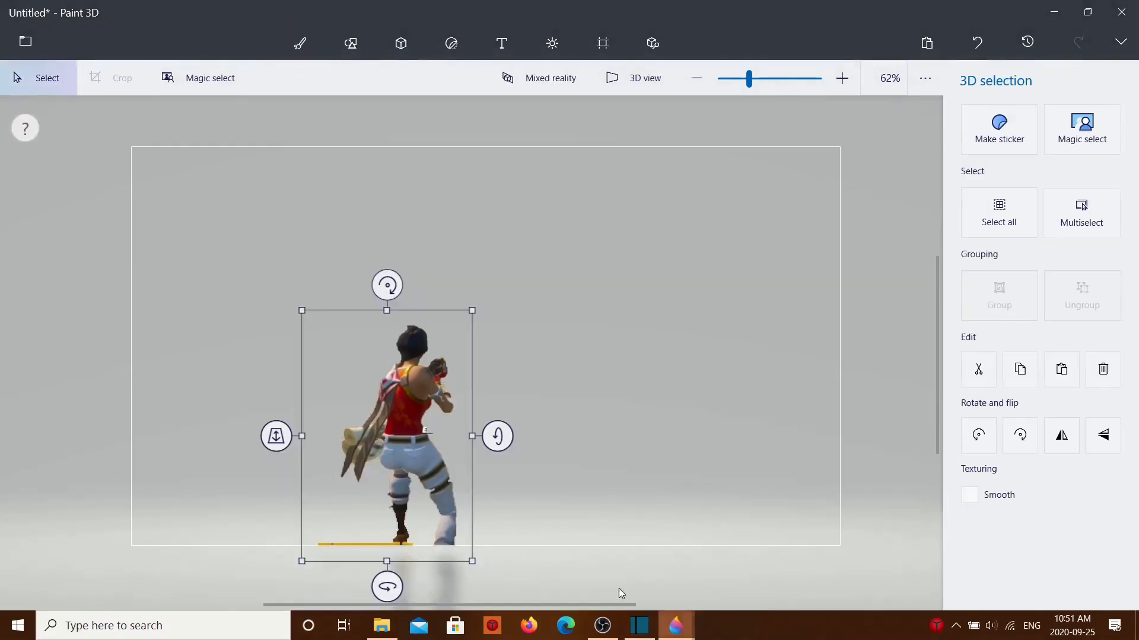
click(676, 626)
click(691, 566)
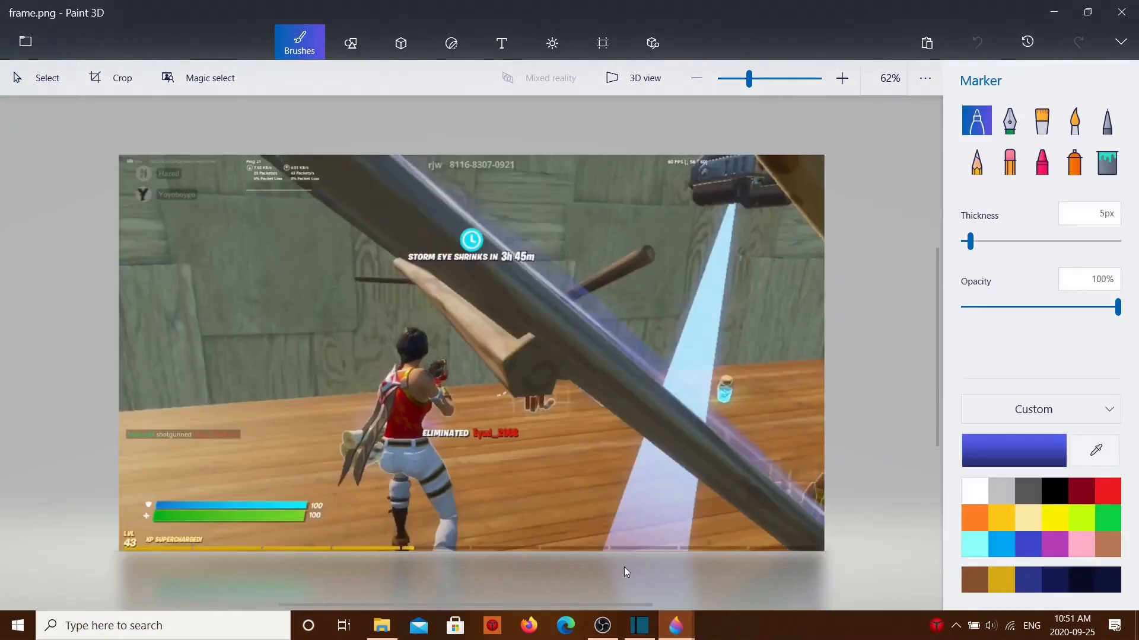
mouse_move(675, 627)
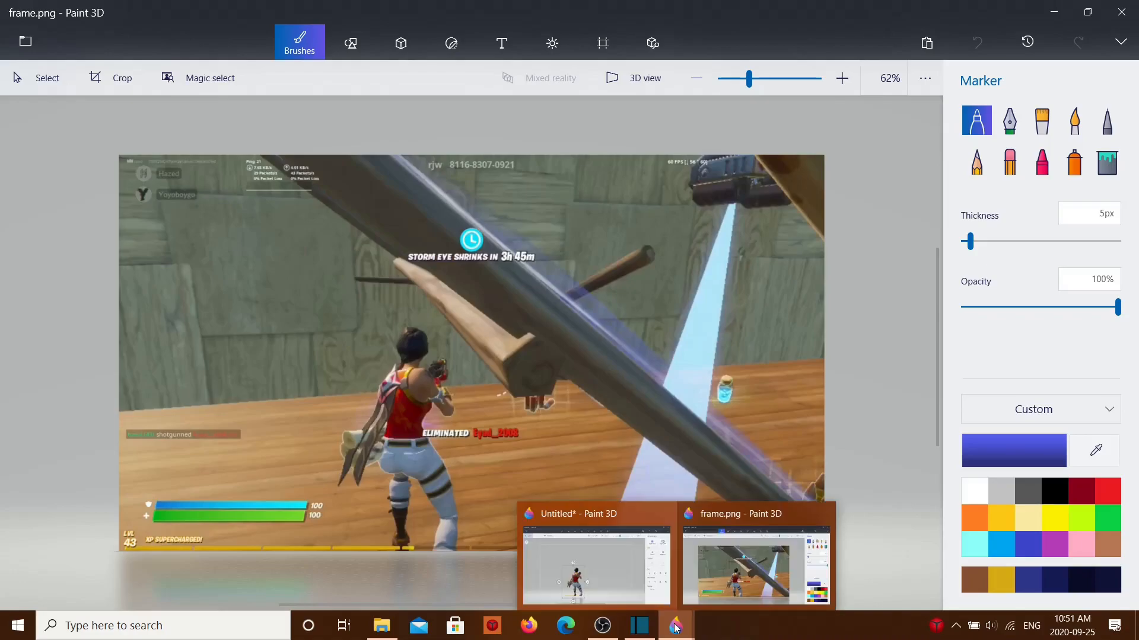
click(612, 559)
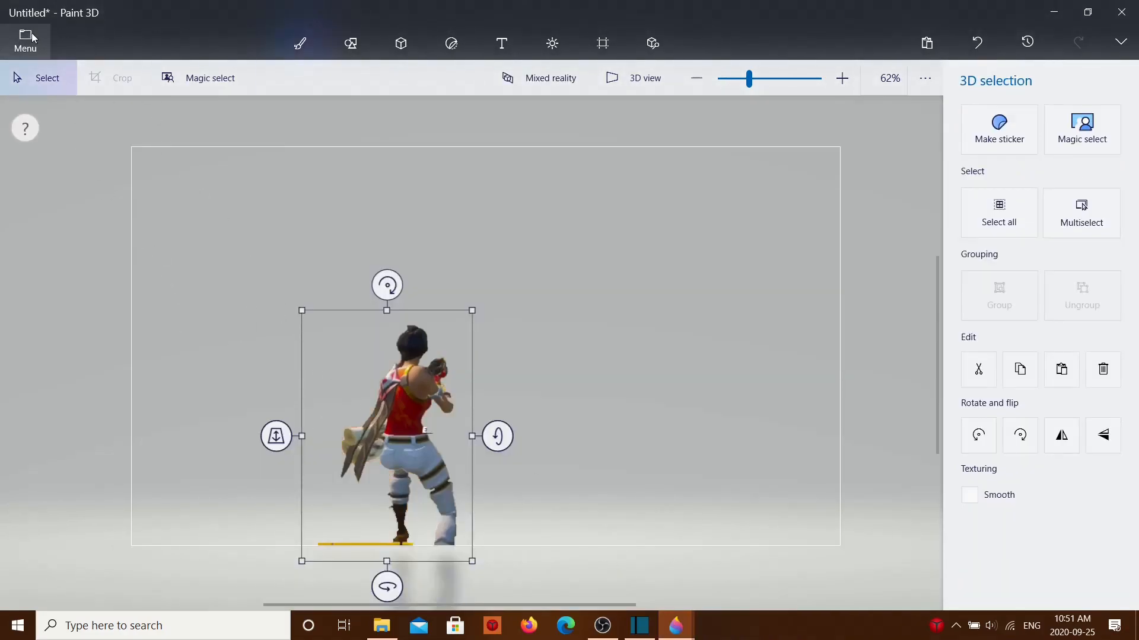
Step: Close the cutout project, switch to Shotcut, and move the playhead to the start of clip2.mp4
click(7, 48)
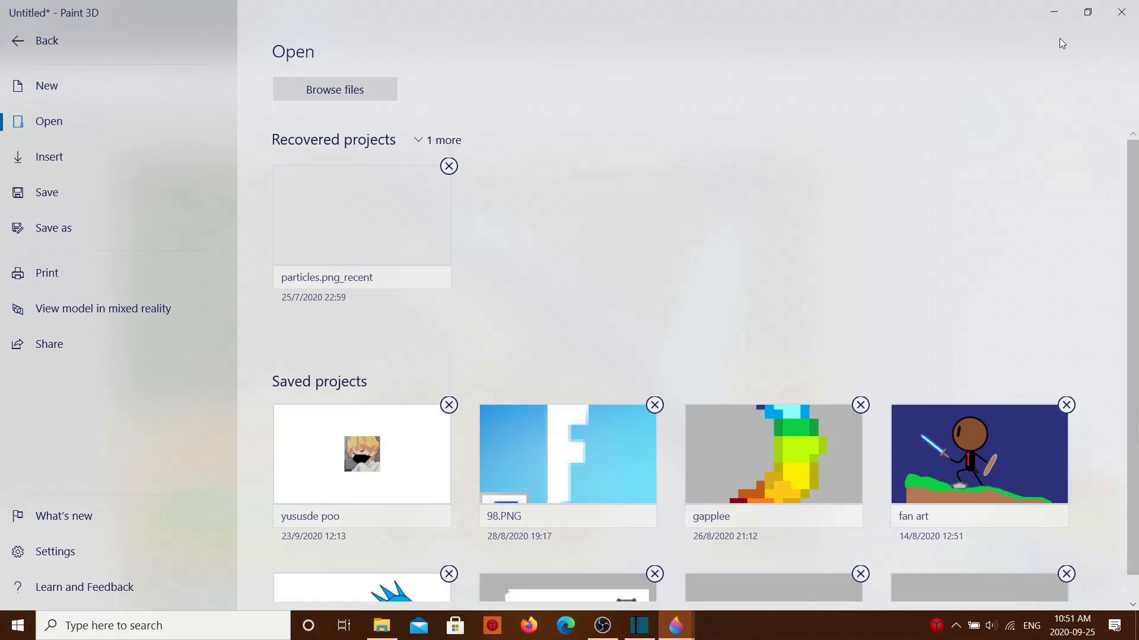
click(23, 41)
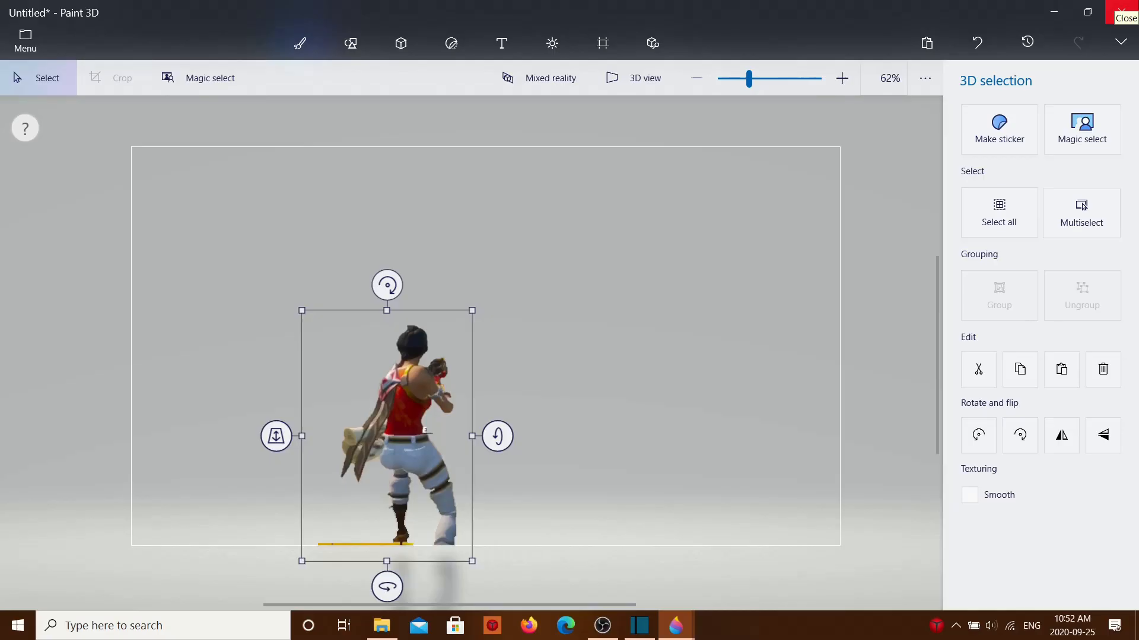
click(1120, 13)
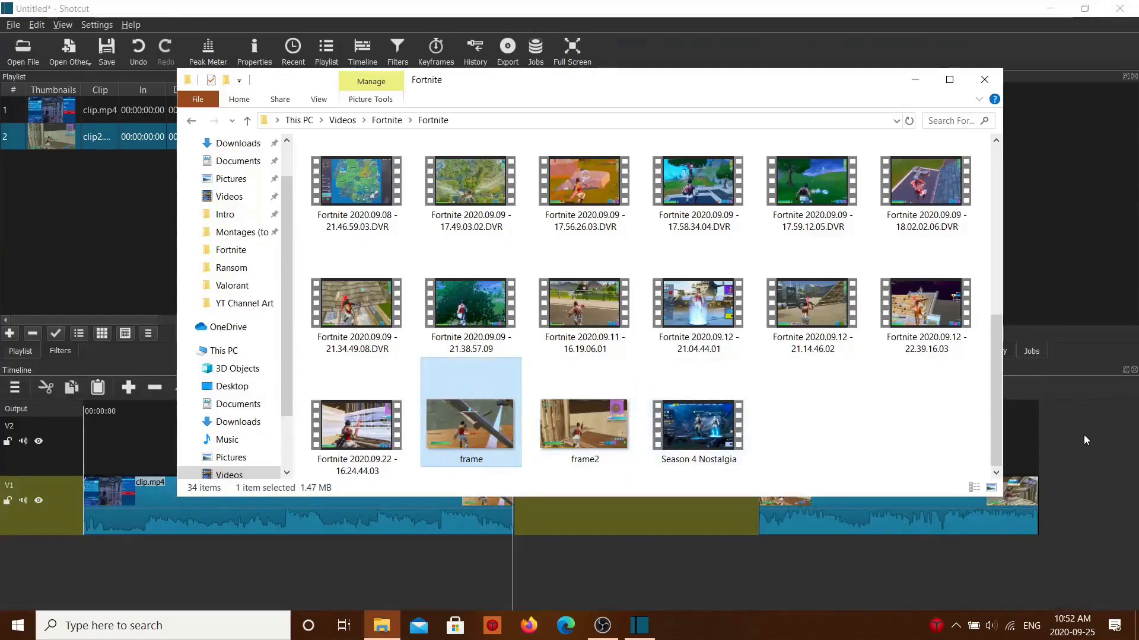
click(1086, 440)
drag(734, 563, 758, 560)
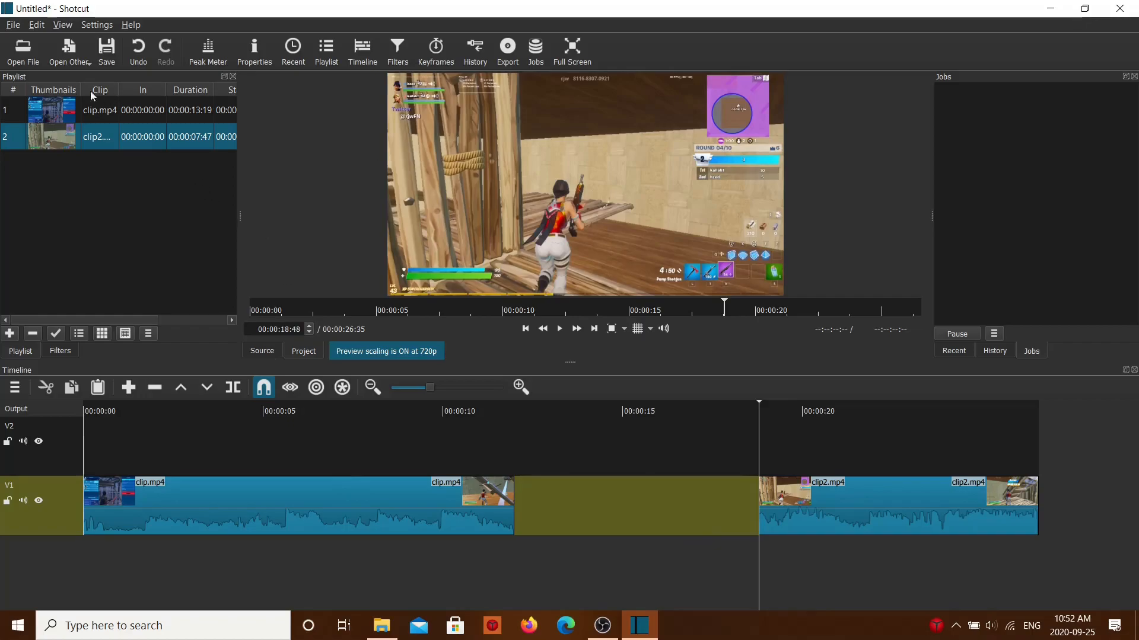
Step: Open the customframe image from the Pictures folder and place it on track V1 directly after clip.mp4
click(16, 56)
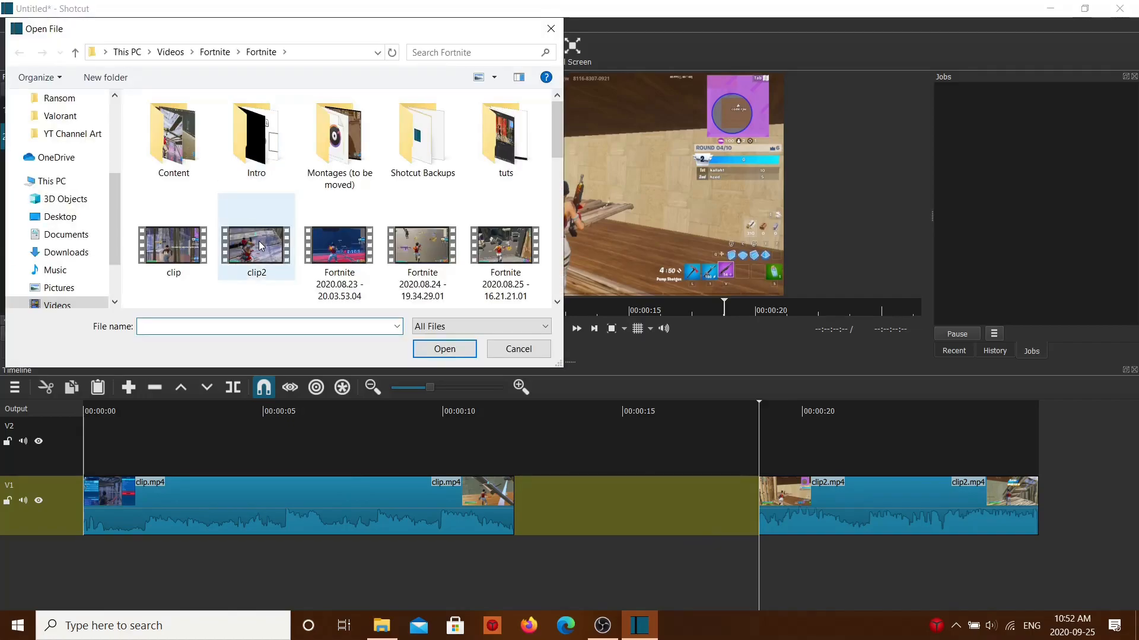
scroll(301, 221, down, 6)
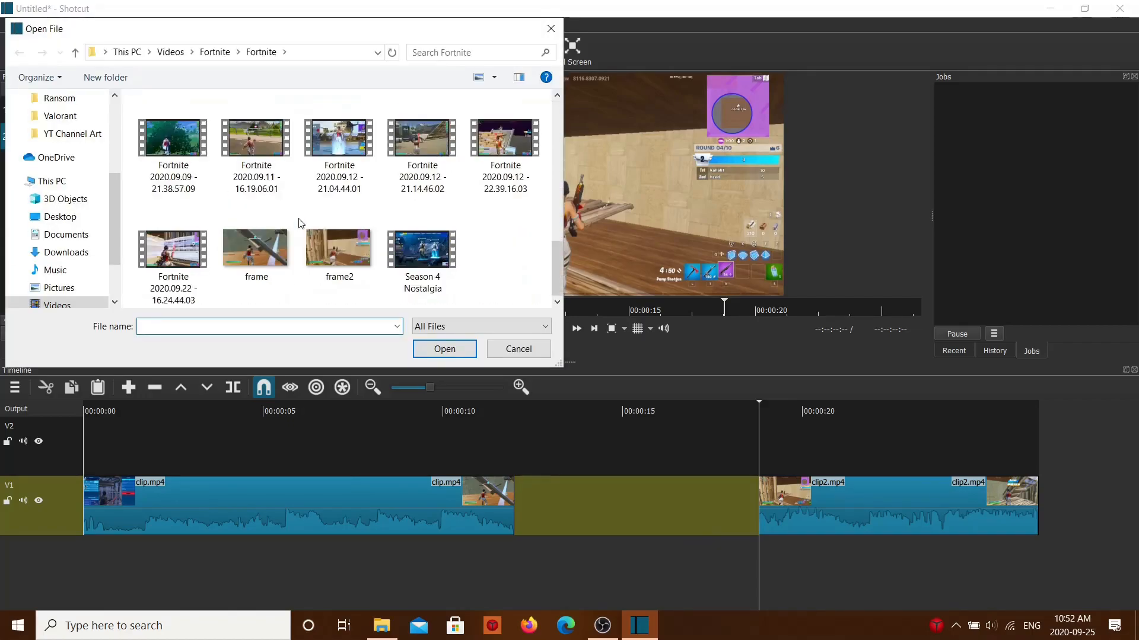
scroll(225, 237, up, 3)
scroll(77, 172, up, 3)
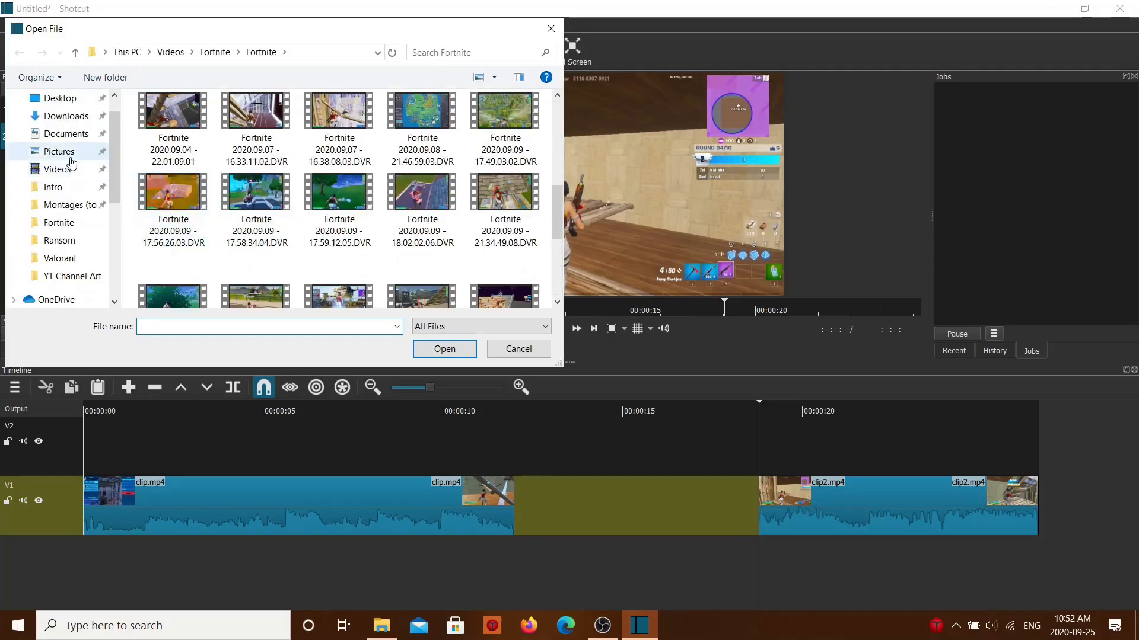
click(63, 172)
click(70, 156)
scroll(356, 220, down, 4)
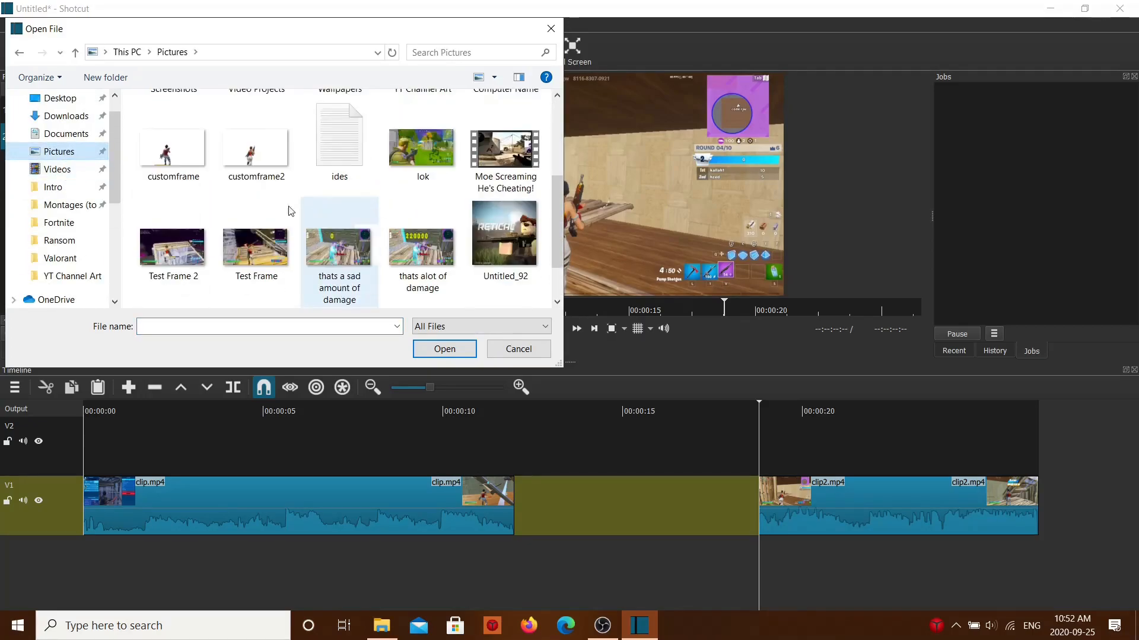
click(147, 158)
double_click(147, 157)
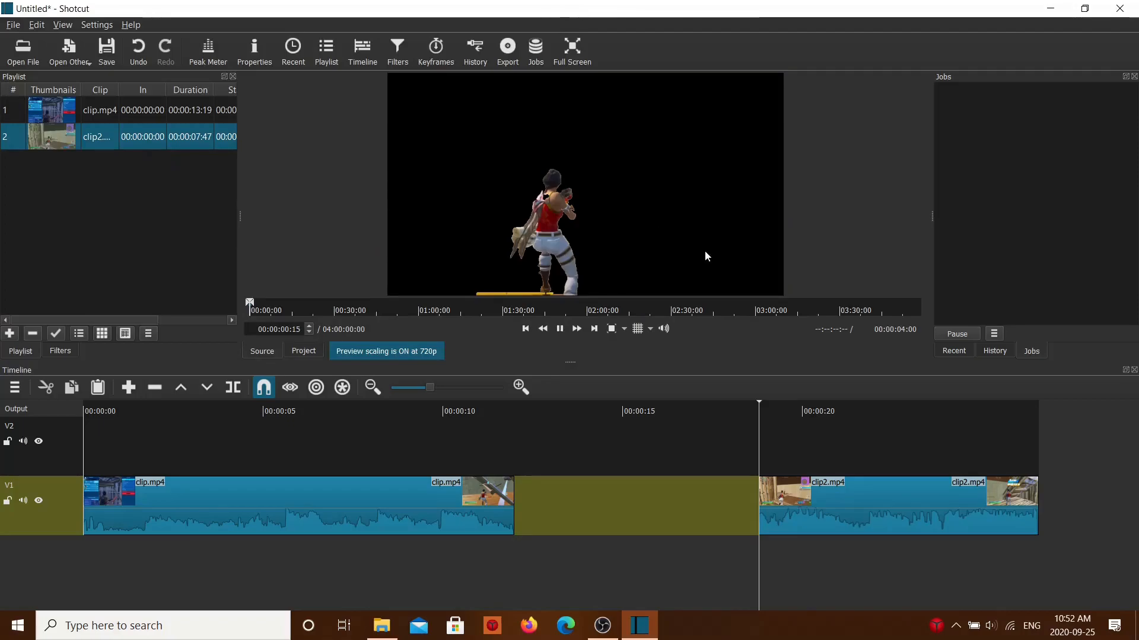
drag(541, 144, 407, 566)
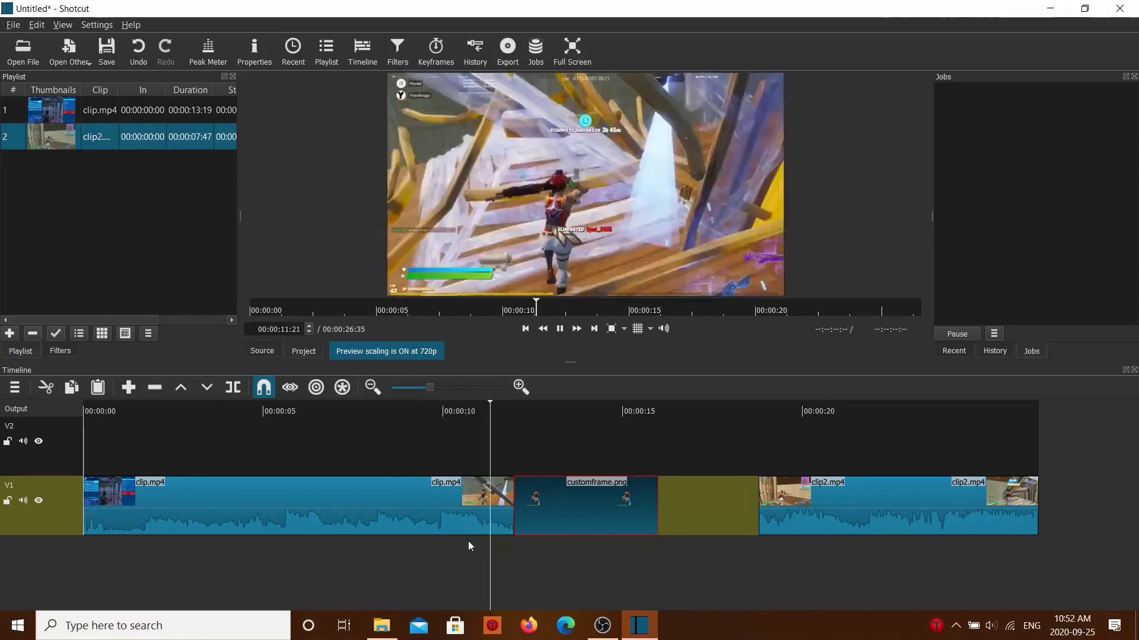
Step: Split customframe.png at about 00:00:13:36, remove the part after the split, and reposition clip2.mp4 to leave a gap
key(space)
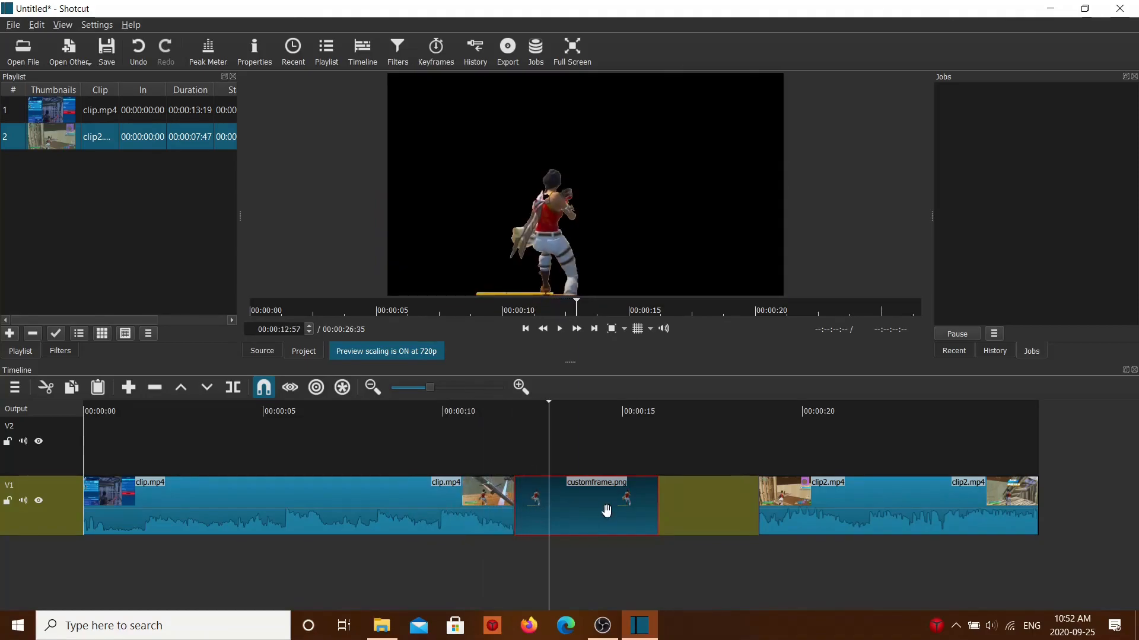
drag(517, 554, 573, 571)
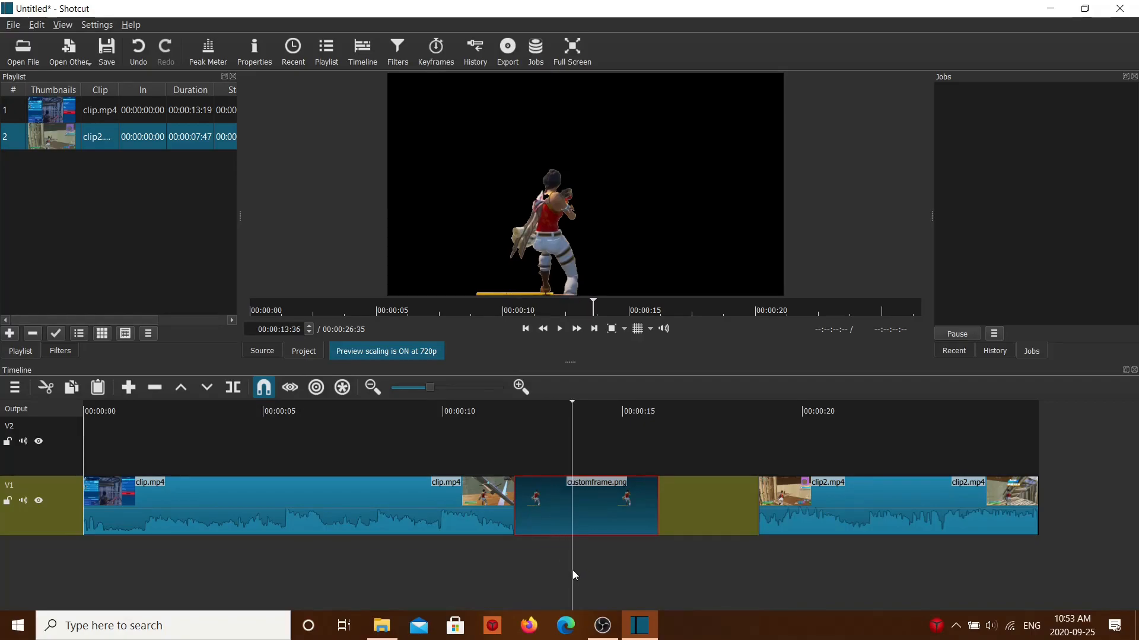
right_click(641, 510)
click(703, 532)
drag(703, 513, 767, 508)
Step: Try to add the customframe2 image to track V1 after customframe.png, moving clip2.mp4 farther along the timeline
click(31, 59)
scroll(249, 247, down, 5)
scroll(252, 244, up, 3)
double_click(250, 246)
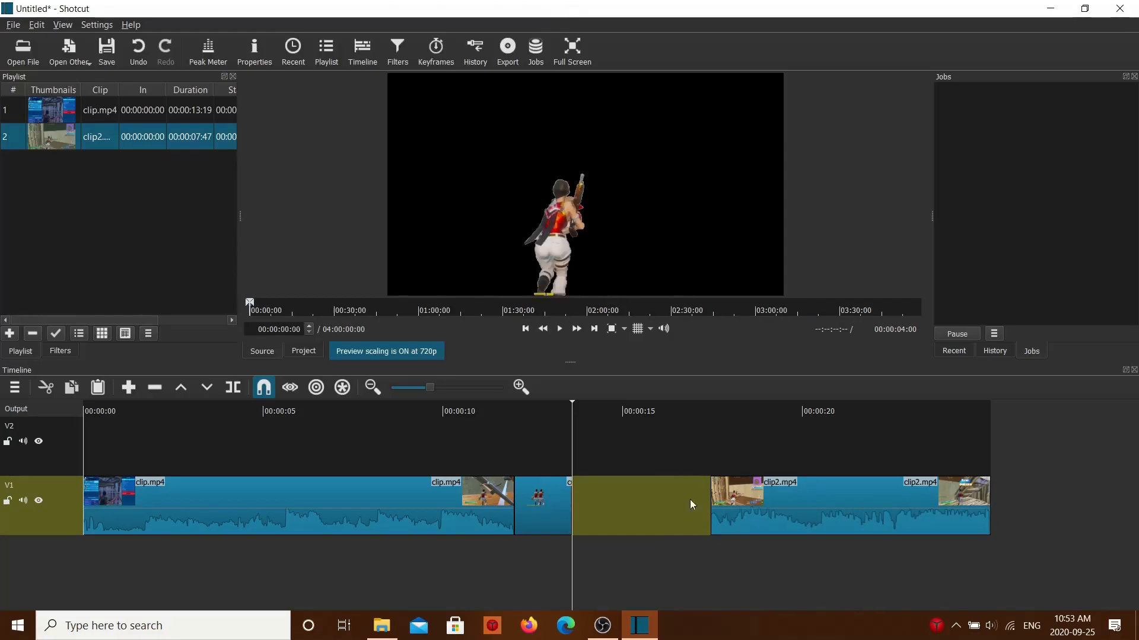
drag(444, 176, 571, 518)
double_click(817, 527)
drag(813, 501, 948, 514)
drag(663, 187, 506, 208)
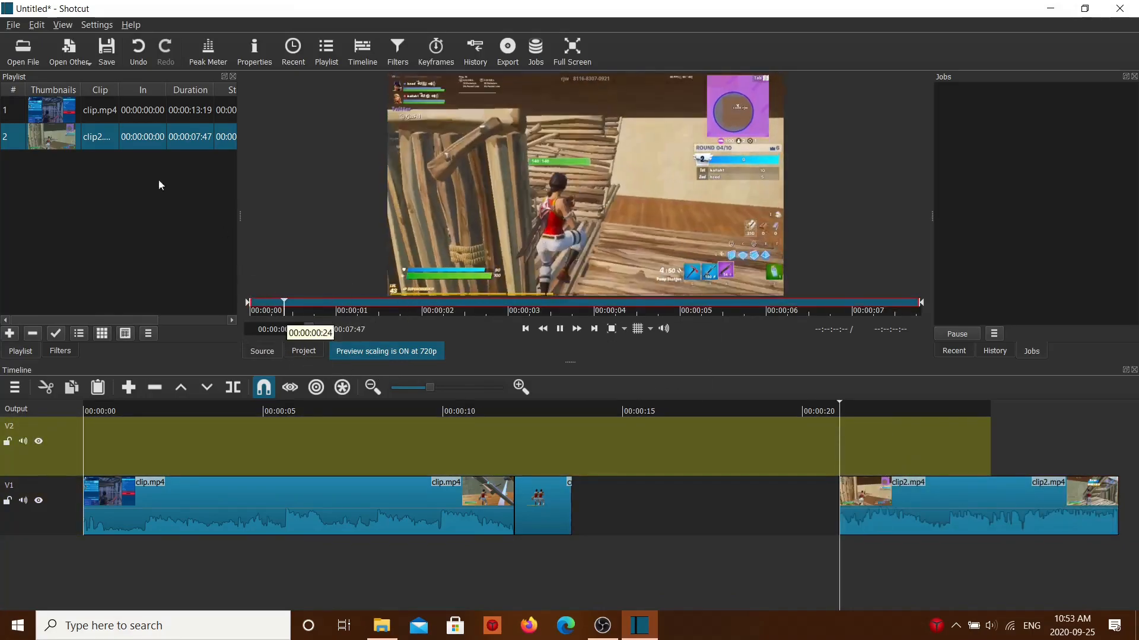
Step: Open the customframe2 image from the Pictures folder and place it on track V1 directly after customframe.png
click(23, 49)
scroll(281, 249, down, 2)
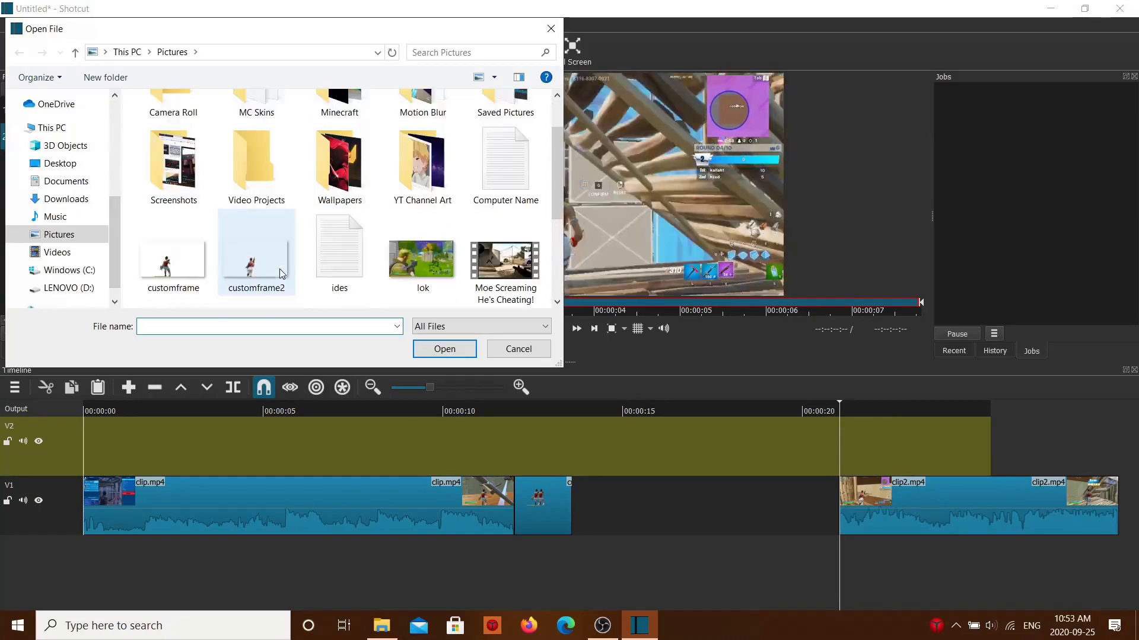
double_click(282, 249)
drag(580, 320, 637, 512)
Step: Split customframe2.png at about 00:00:15:08 and remove the part after the split
click(628, 564)
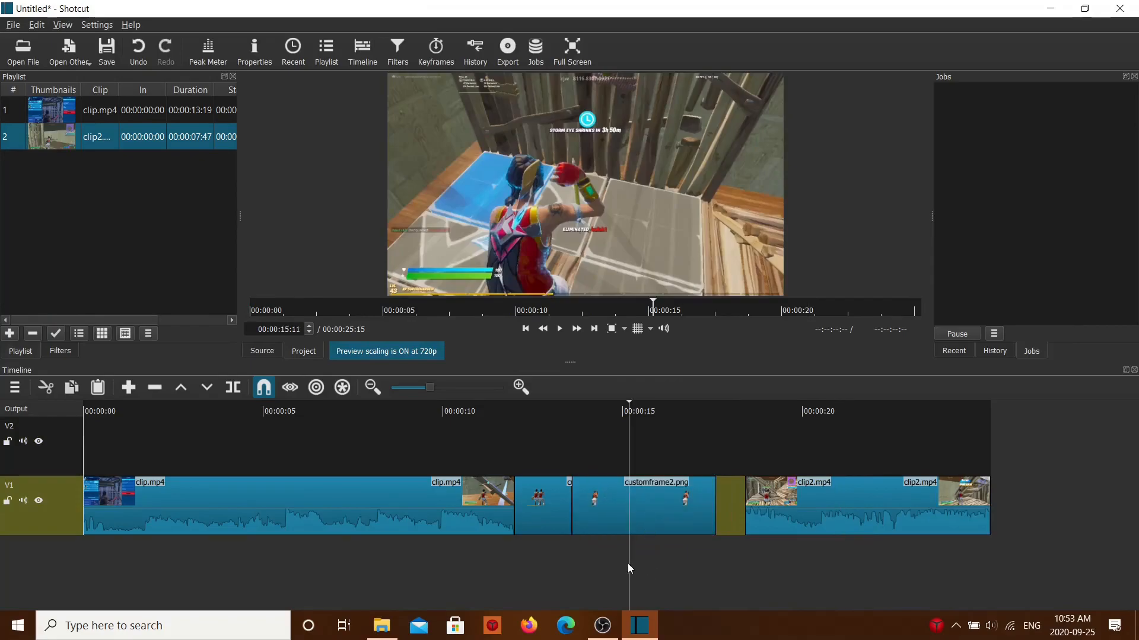
right_click(672, 514)
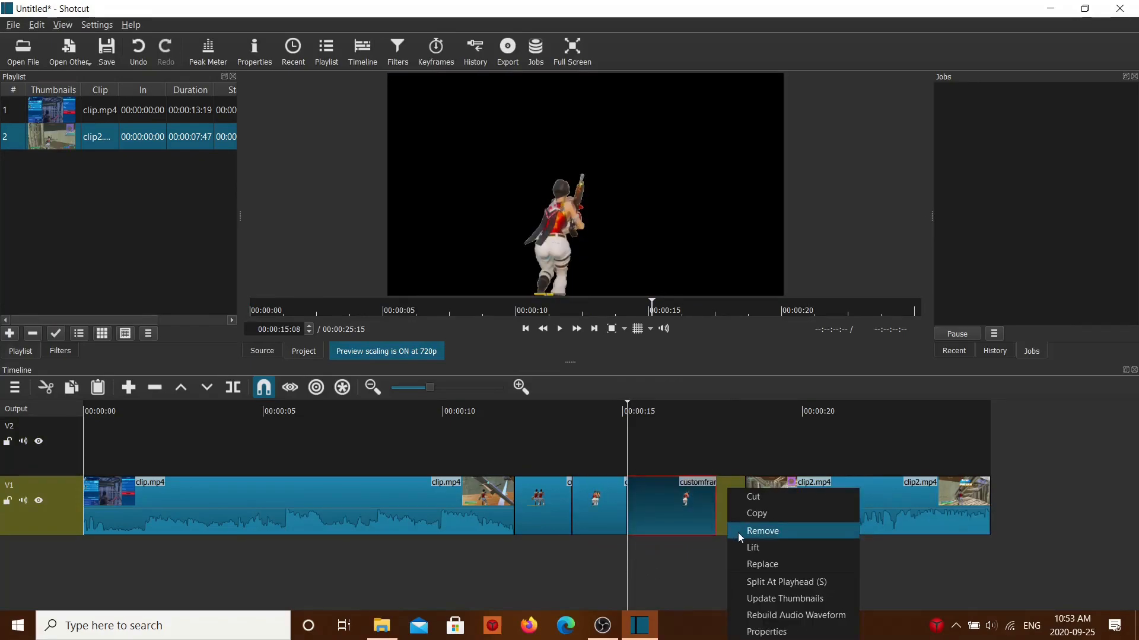
click(738, 532)
Step: Extend the end of customframe2.png to about 00:00:15:12 and place clip2.mp4, with its trimmed start restored, directly against it
click(510, 560)
drag(624, 513, 635, 517)
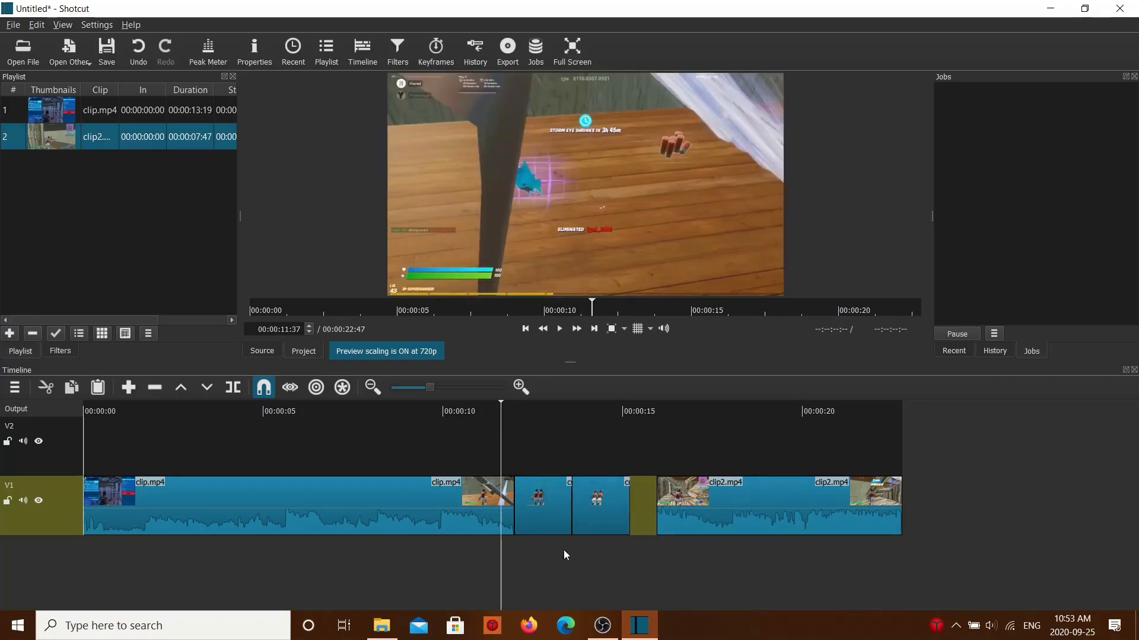
click(517, 561)
drag(707, 522, 675, 522)
Step: Play back the sequence from the end of clip.mp4 through both cutout images into clip2.mp4
click(503, 550)
key(space)
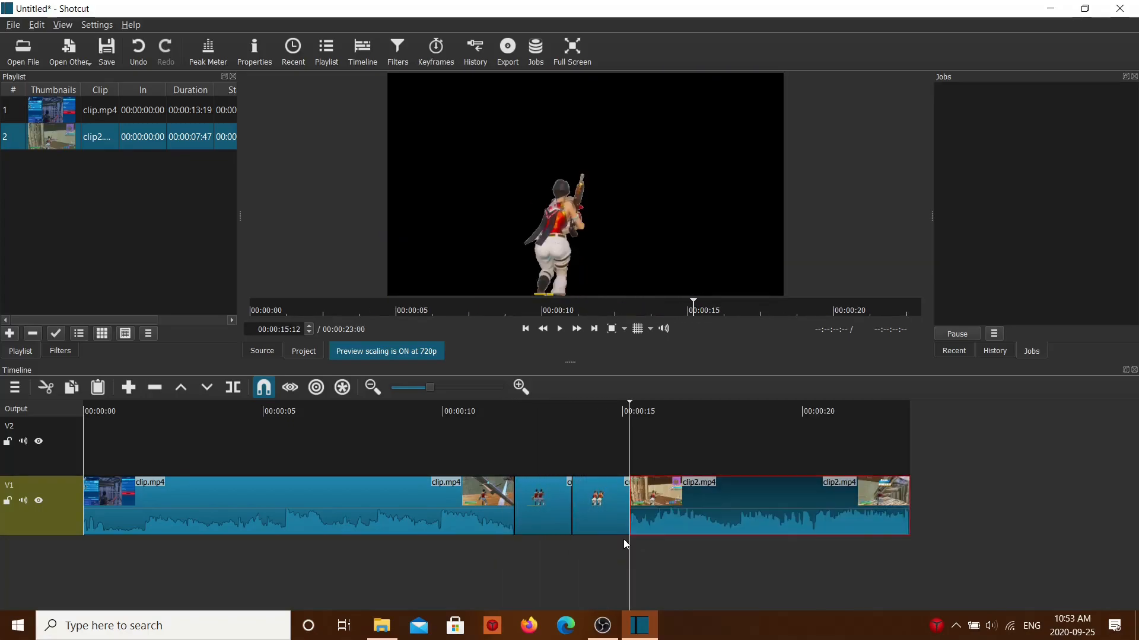
drag(520, 557, 448, 584)
key(space)
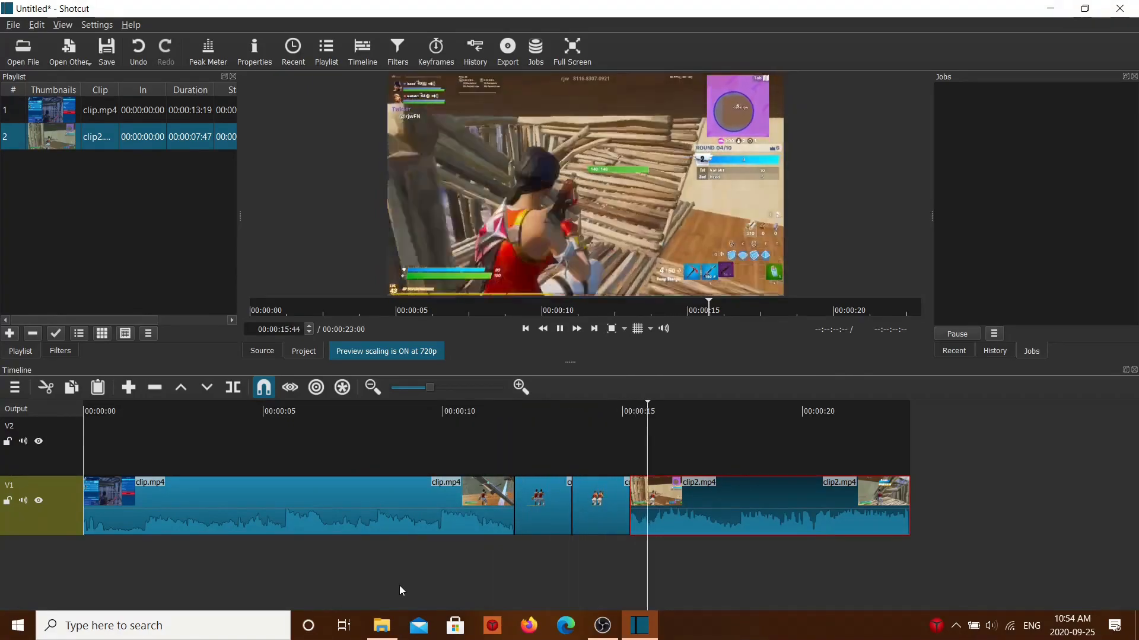
key(space)
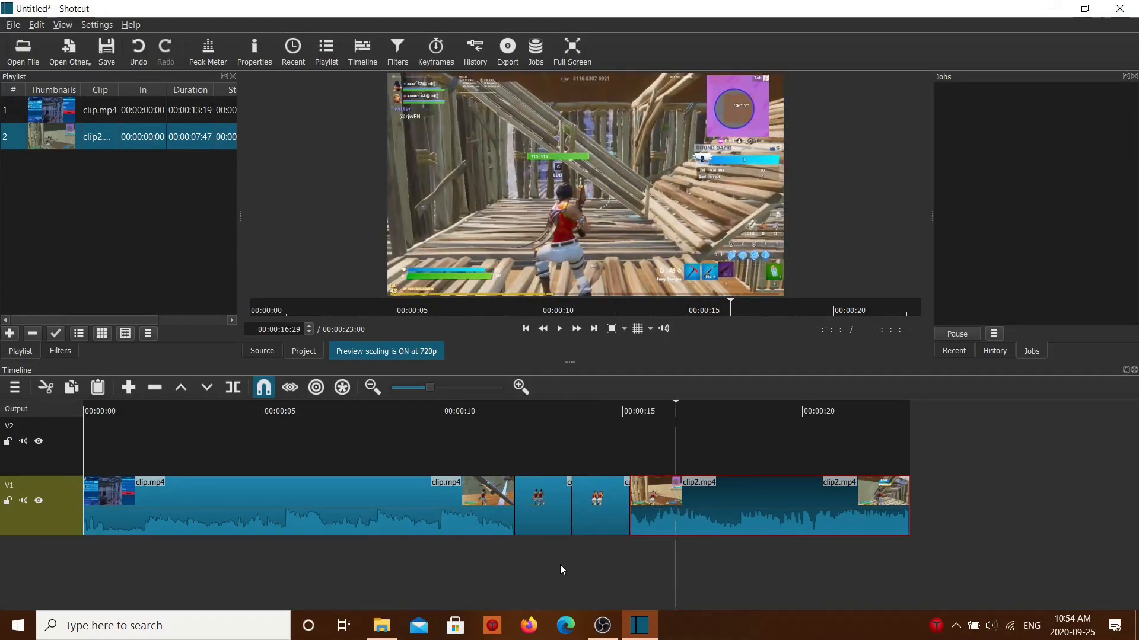
Step: Split customframe.png on track V1 shortly after its start, at about 00:00:12:20
drag(558, 565, 529, 572)
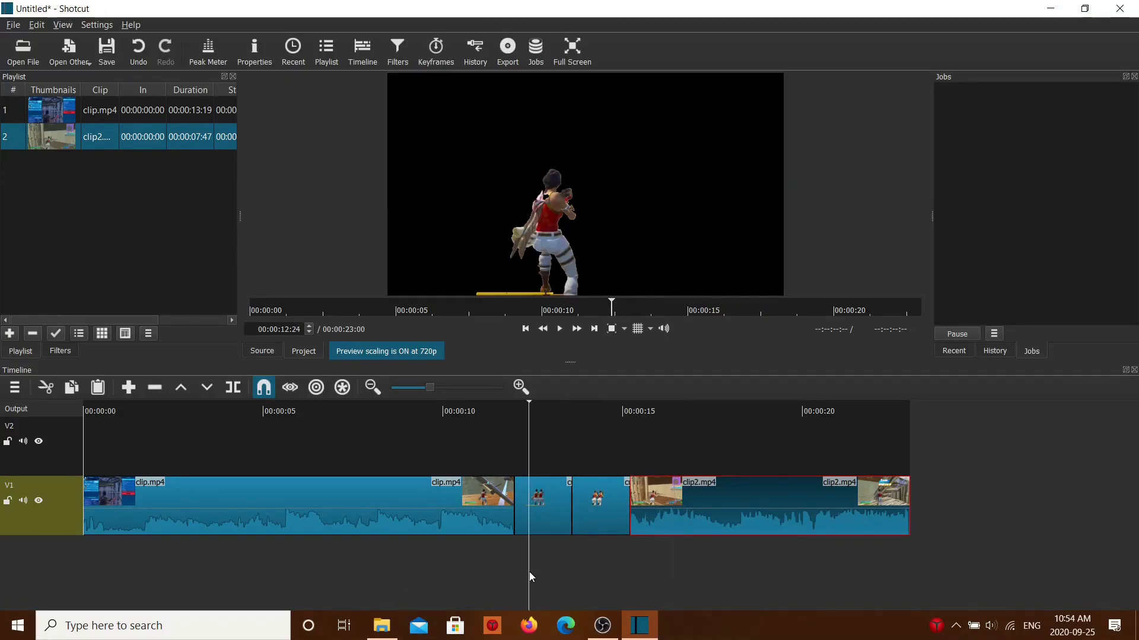
click(541, 517)
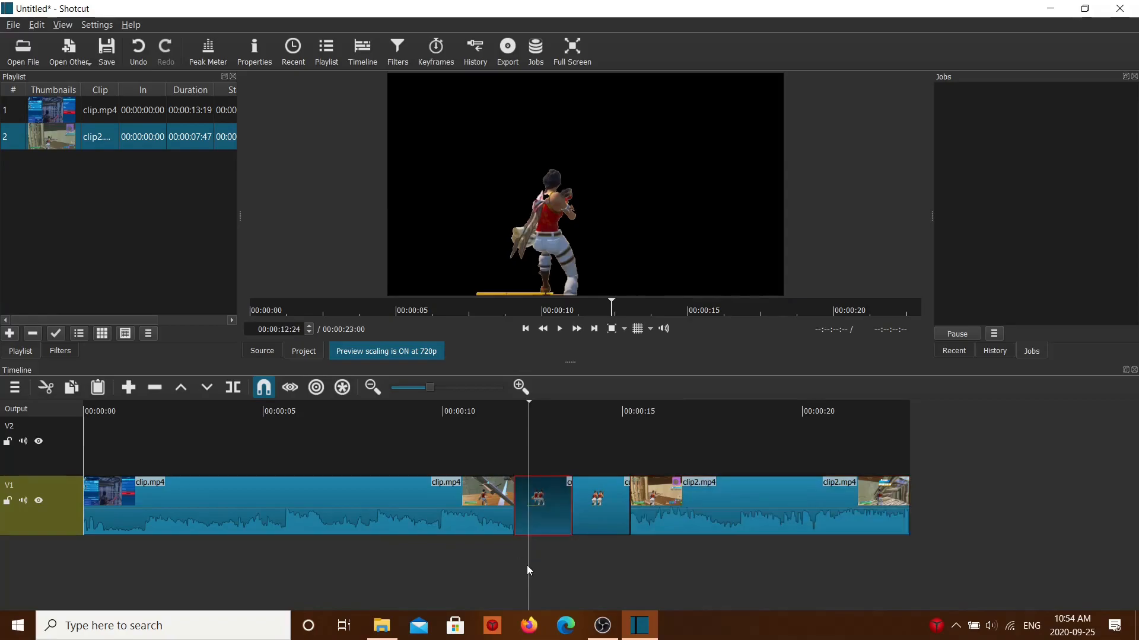
key(Left)
key(Left)
key(Left)
key(Left)
key(s)
click(605, 508)
click(616, 562)
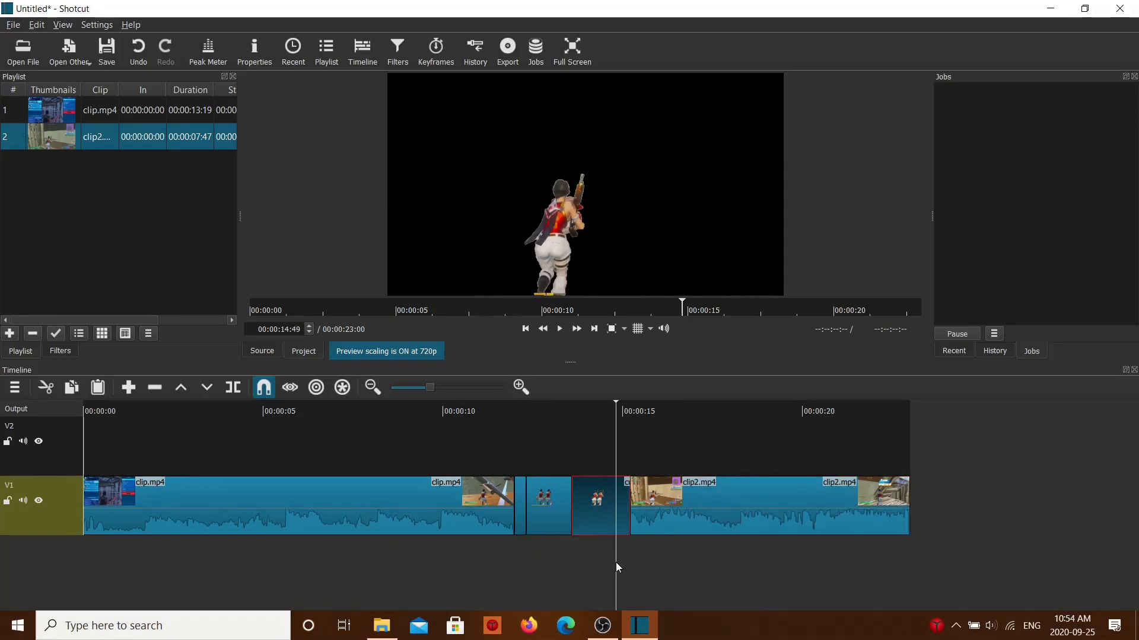
key(s)
click(522, 553)
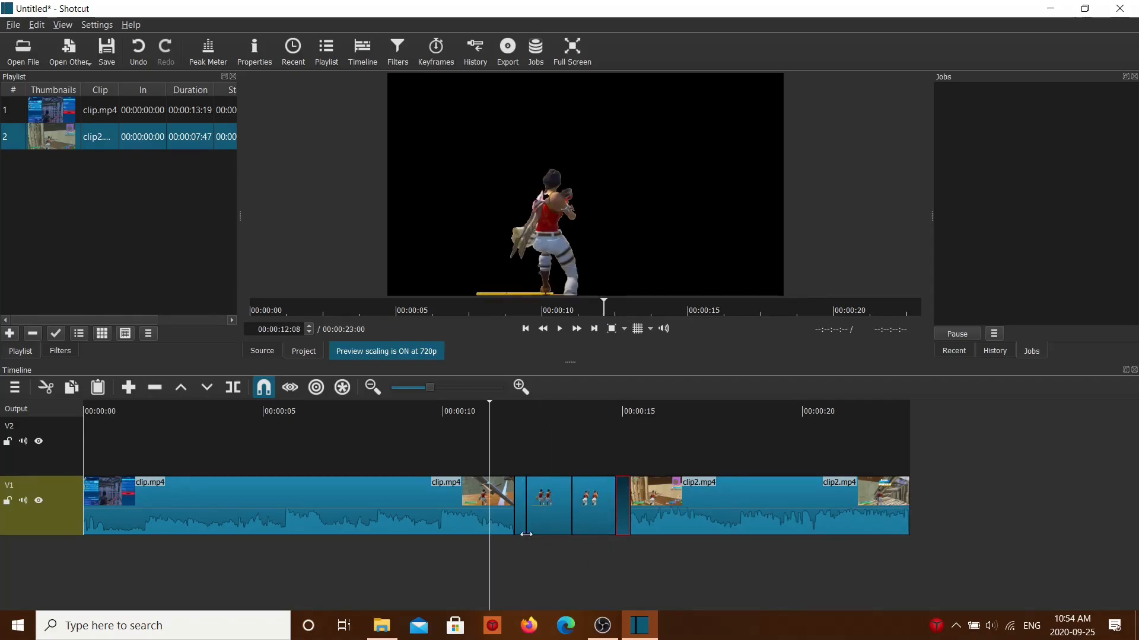
drag(514, 579, 526, 582)
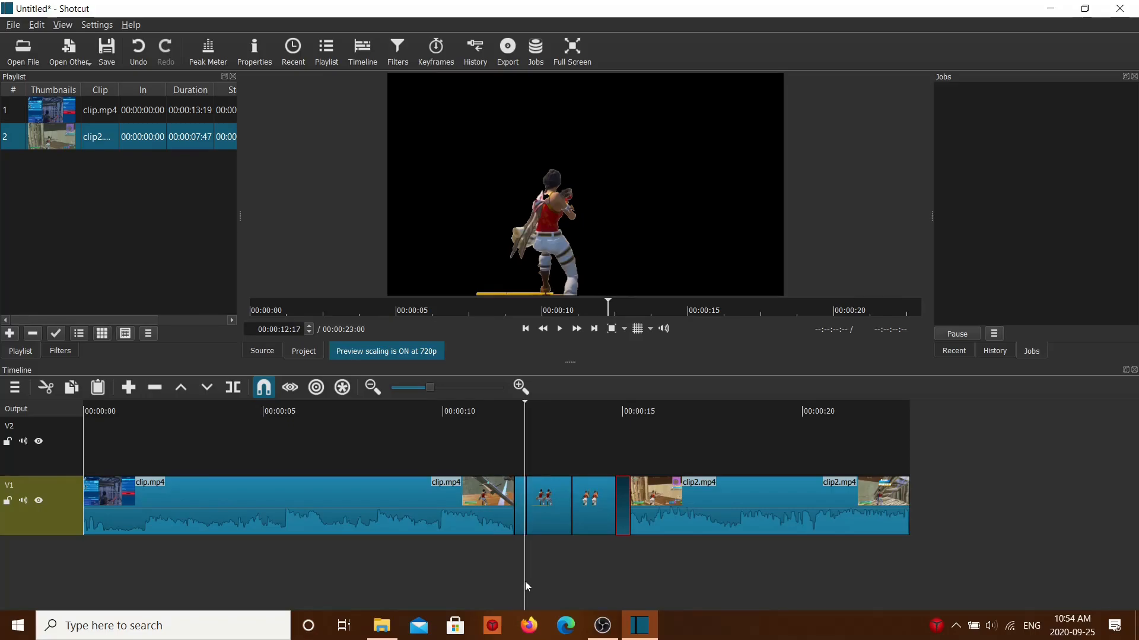
key(ctrl+z)
Step: Split customframe2.png on track V1 near its end, at 00:00:14:51
click(617, 560)
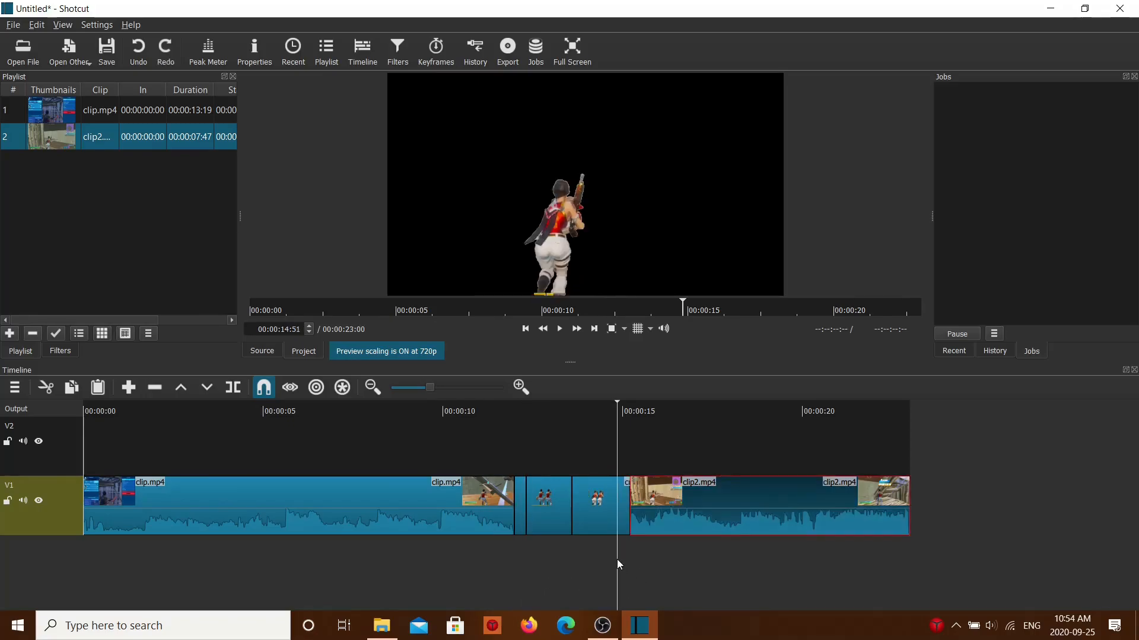
click(603, 529)
key(s)
drag(620, 561, 520, 556)
Step: Select the longer customframe.png piece on track V1 and show its filters
click(522, 525)
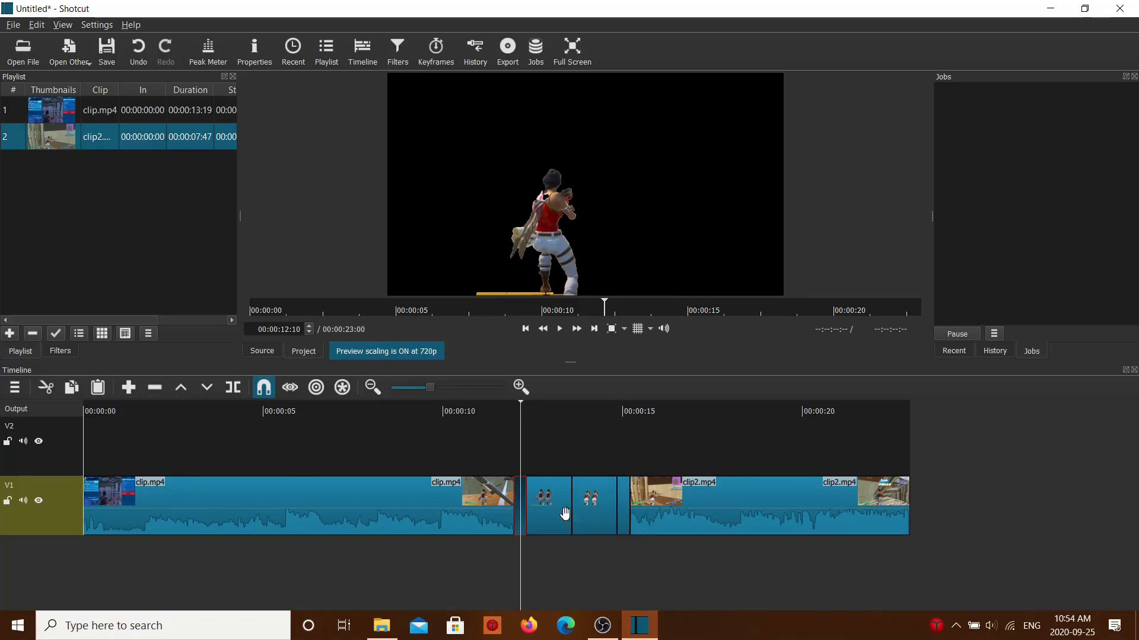
click(534, 563)
click(548, 504)
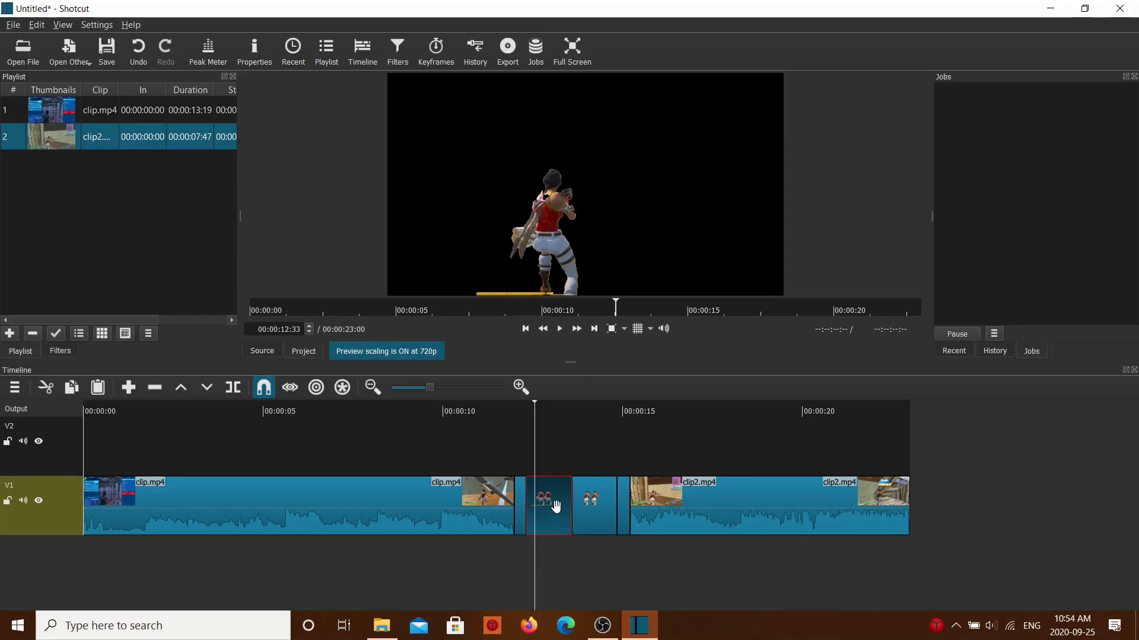
click(60, 350)
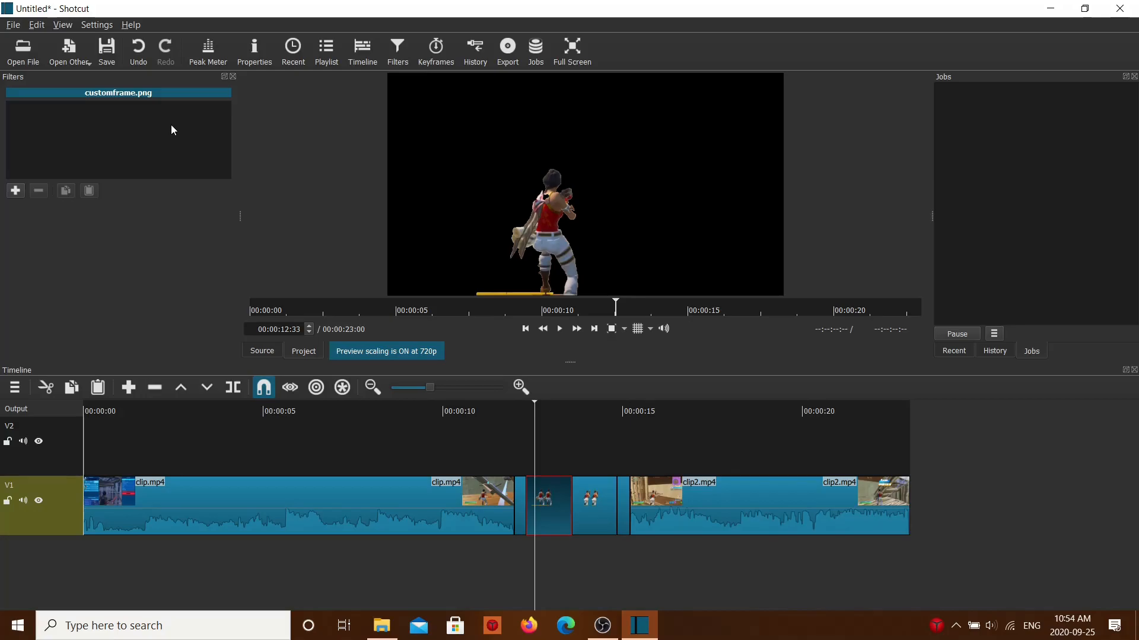
Step: Open the andromeda-galaxy-way-ik-1920x1080 image from the YT Channel Art folder and place it on track V2 starting above the longer customframe.png piece
click(24, 50)
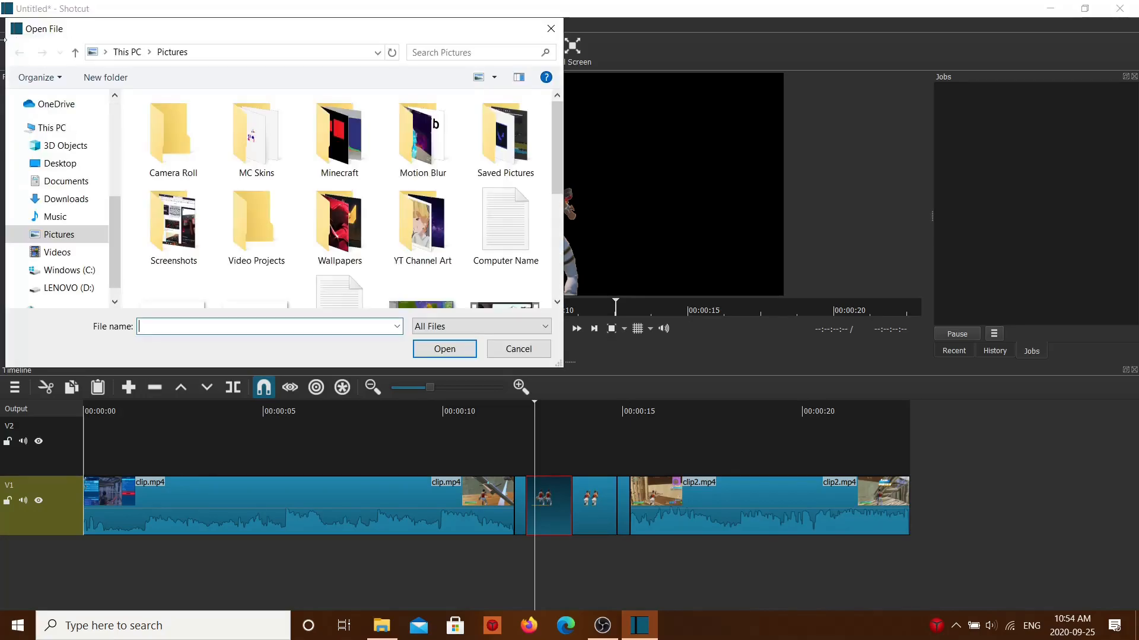
scroll(344, 202, down, 2)
scroll(410, 214, up, 1)
click(442, 210)
double_click(443, 151)
scroll(311, 215, down, 4)
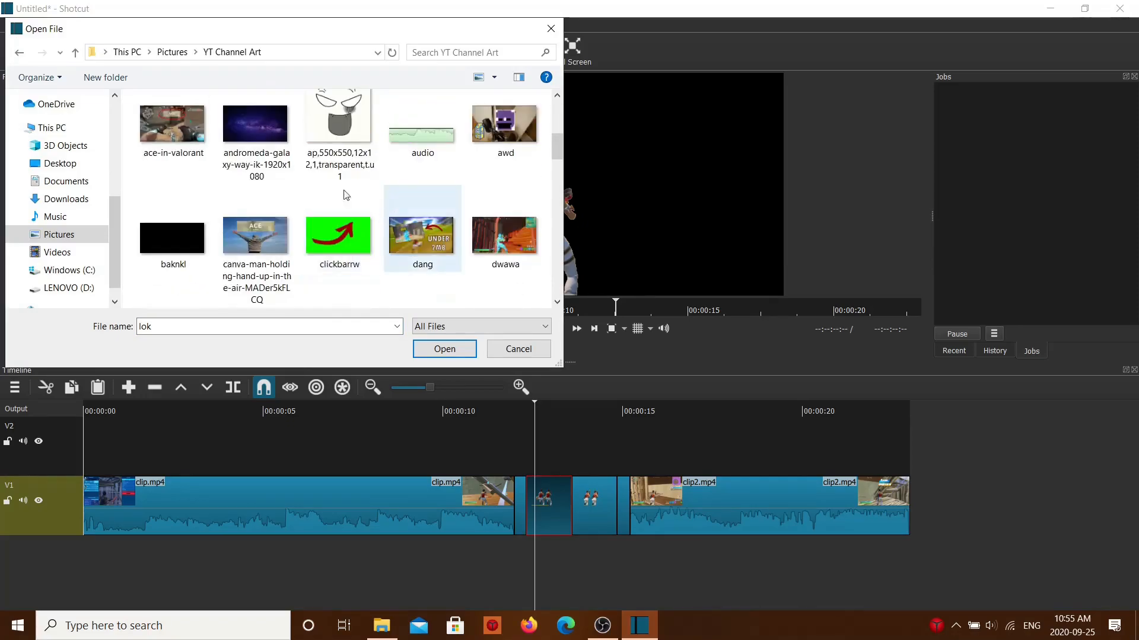
double_click(268, 154)
drag(558, 215, 578, 473)
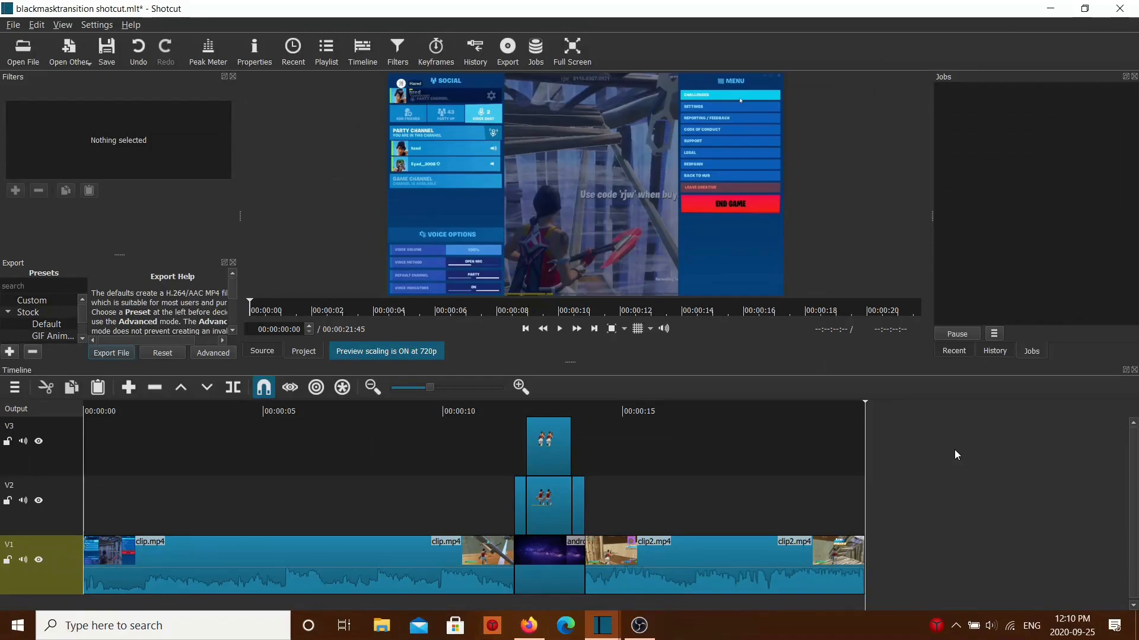
Step: Examine the finished blackmasktransition project by selecting its galaxy image and scrubbing through the layered cutouts above it
click(488, 507)
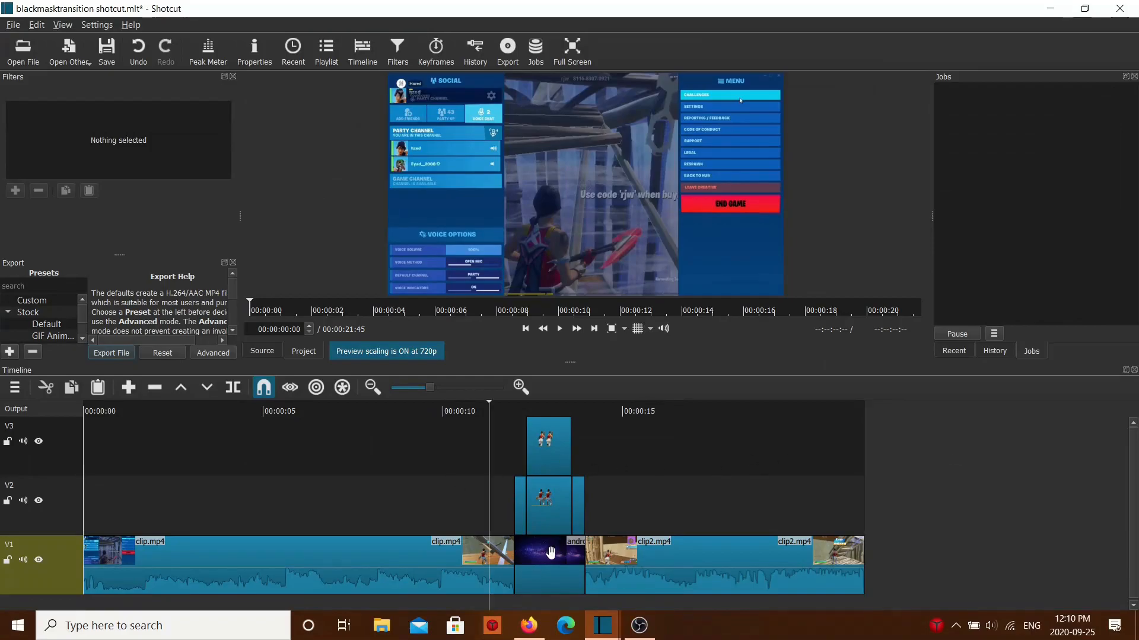
click(550, 552)
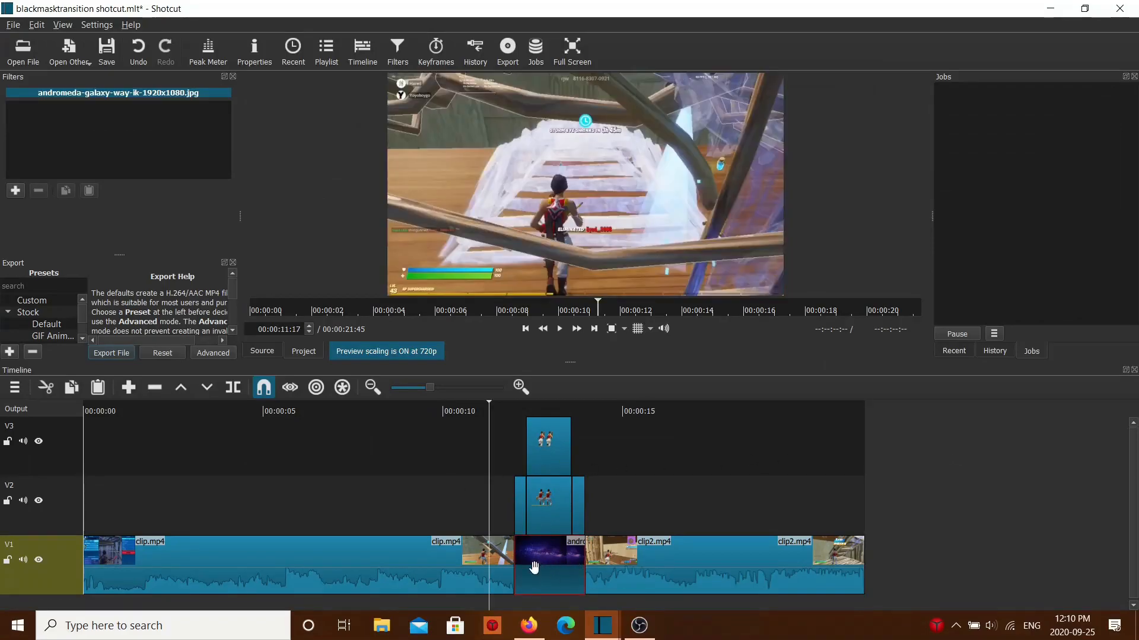
drag(479, 510, 556, 485)
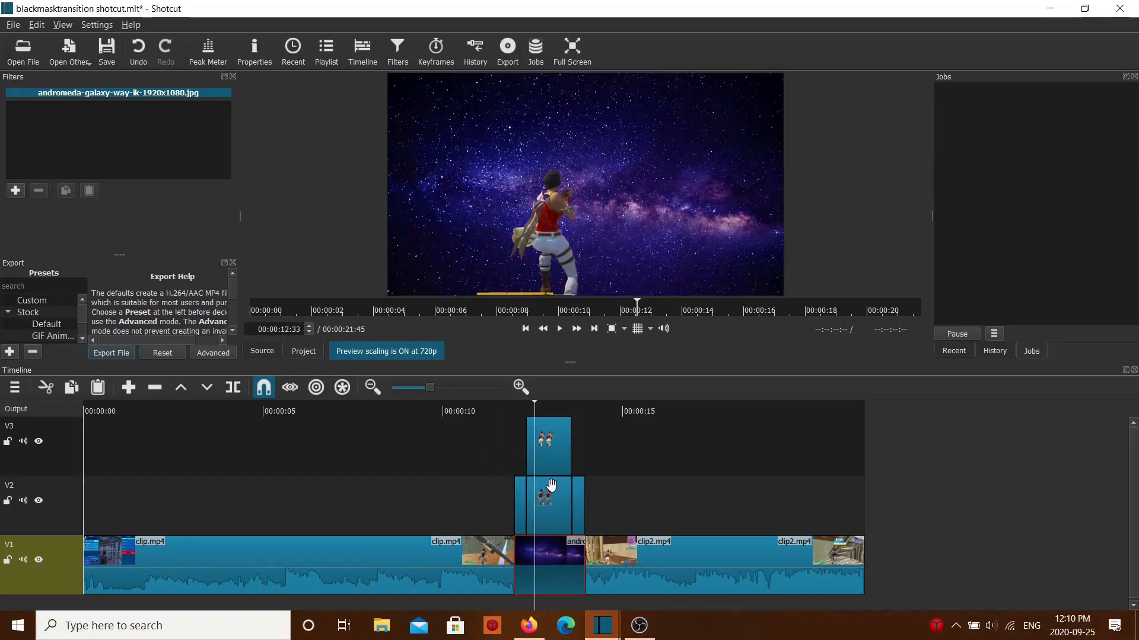
drag(476, 481, 562, 481)
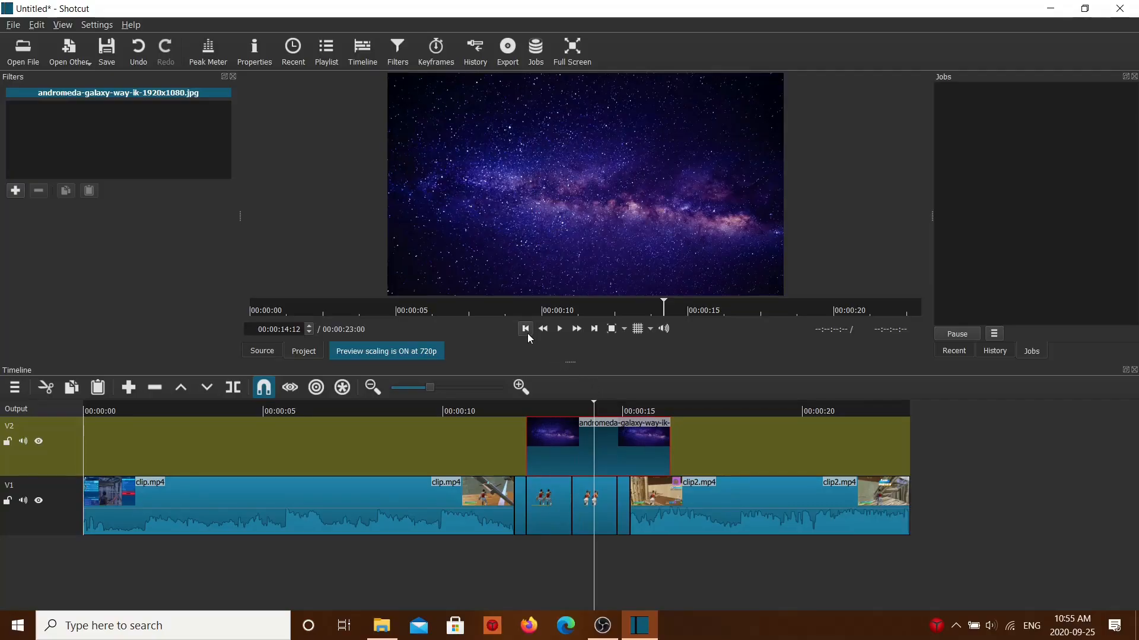
Step: Split the galaxy image on V2 at 00:00:13:36 and at the end of the longer customframe2.png piece, and remove the remainder
click(526, 330)
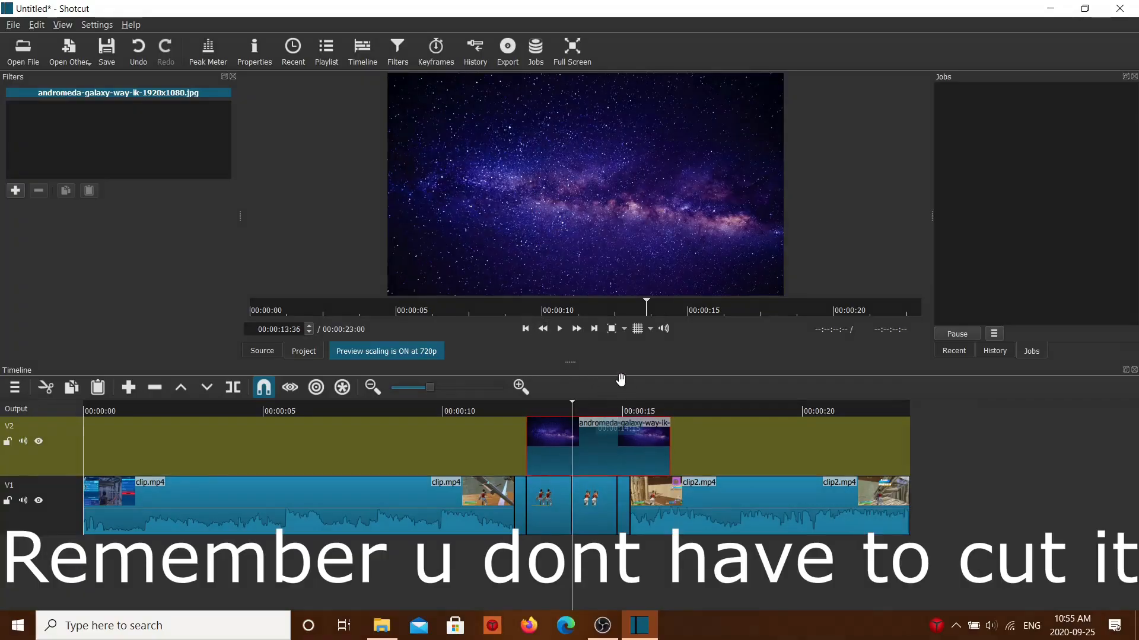
key(s)
click(595, 329)
key(s)
right_click(650, 440)
click(710, 484)
drag(611, 561, 477, 552)
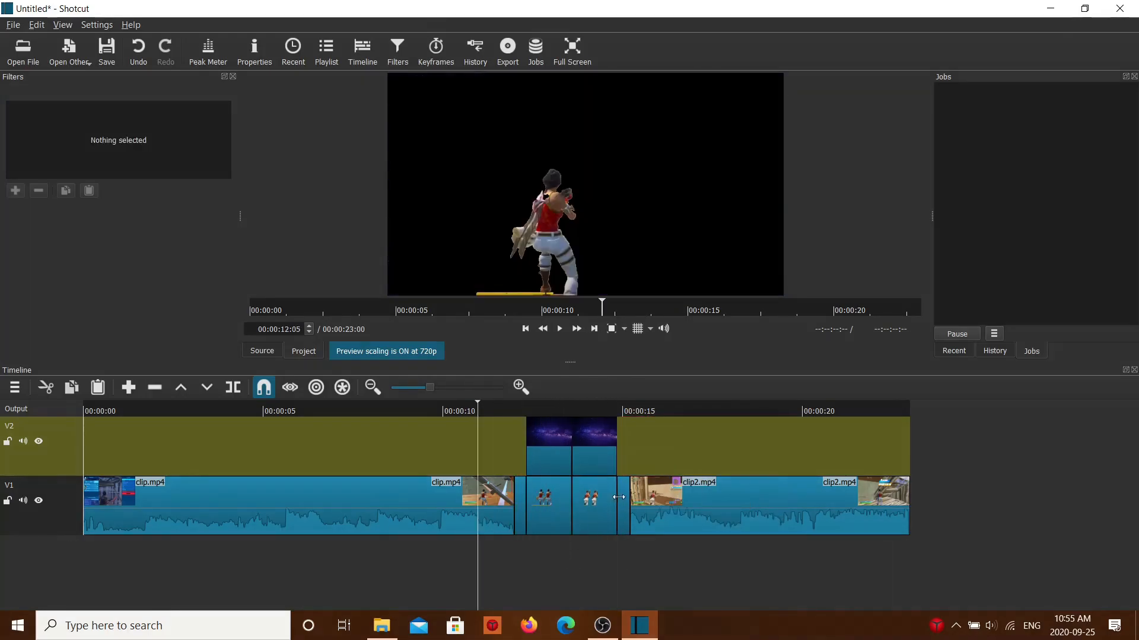
drag(546, 547, 551, 490)
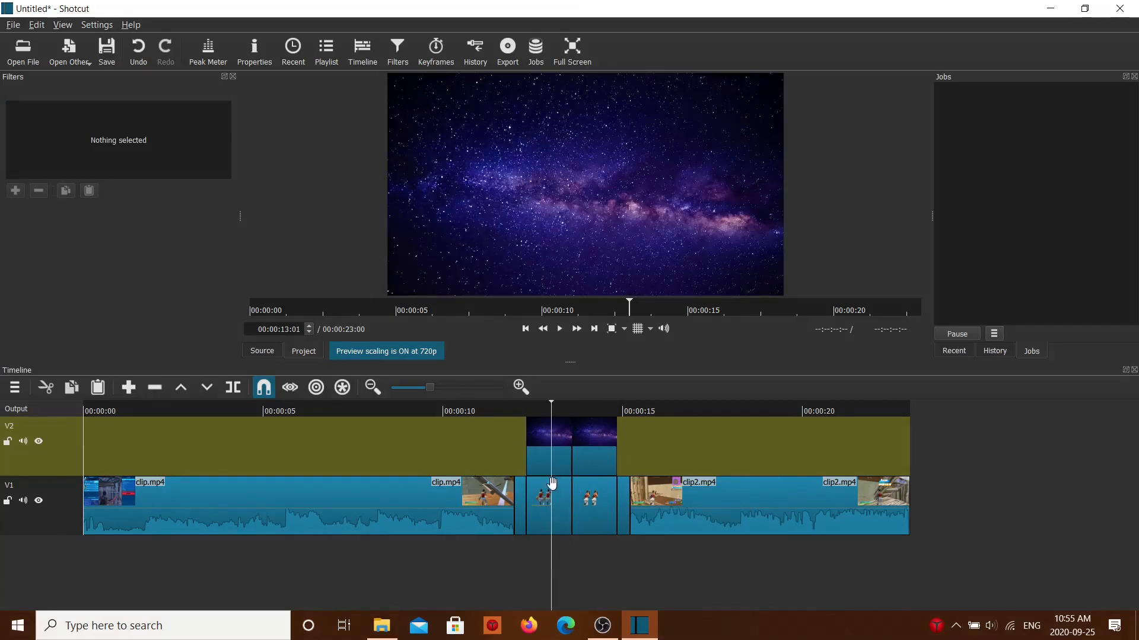
Step: Move the two galaxy pieces aside on V2, one before and one after the character cutouts
click(550, 455)
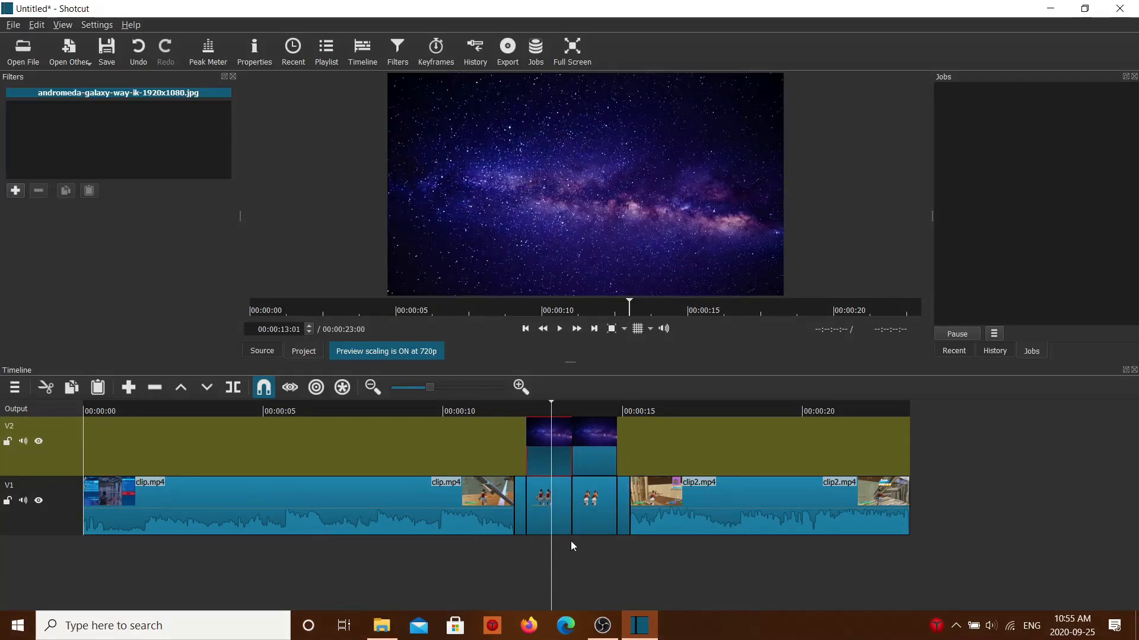
drag(551, 454, 481, 455)
click(650, 459)
drag(606, 444, 724, 444)
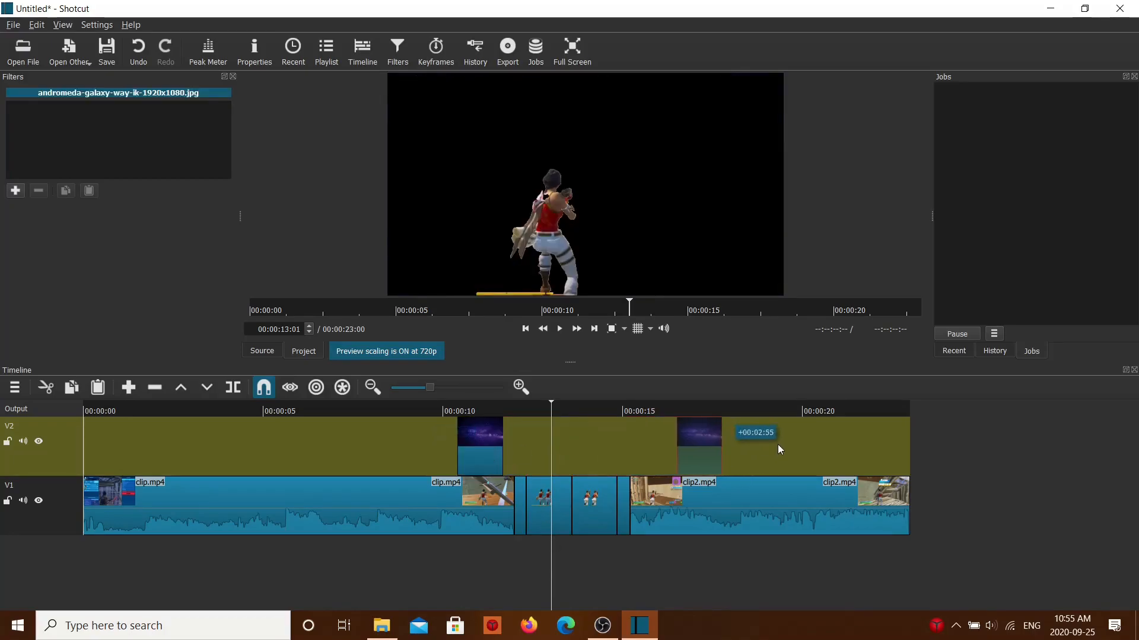
drag(498, 455, 463, 451)
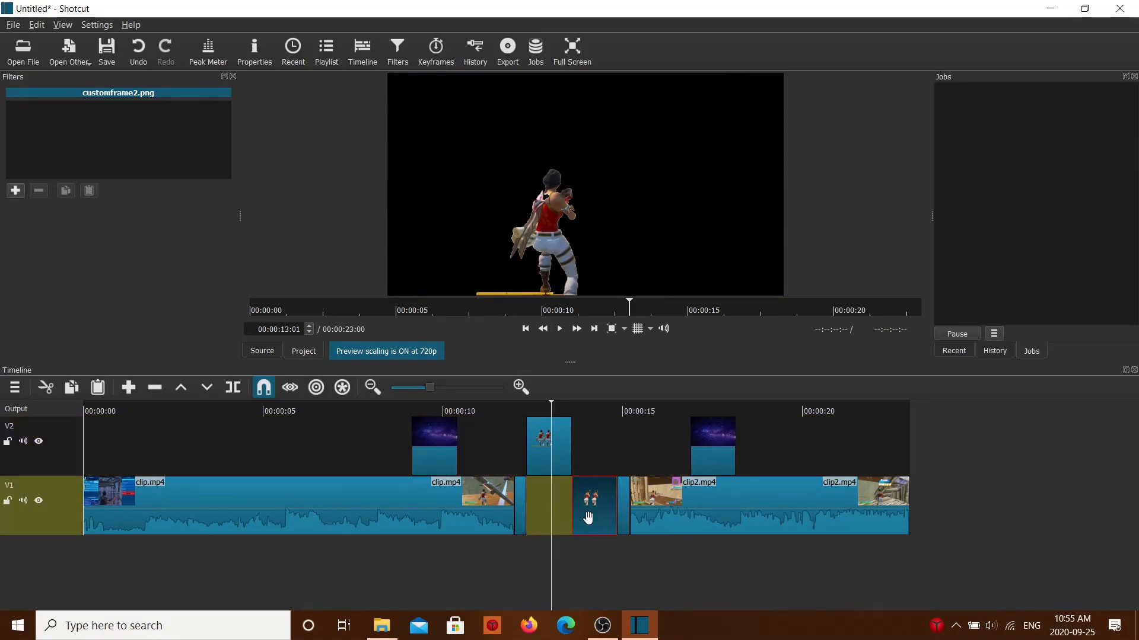
Step: Move the longer customframe.png and customframe2.png pieces from V1 straight up to track V2
drag(587, 519, 590, 453)
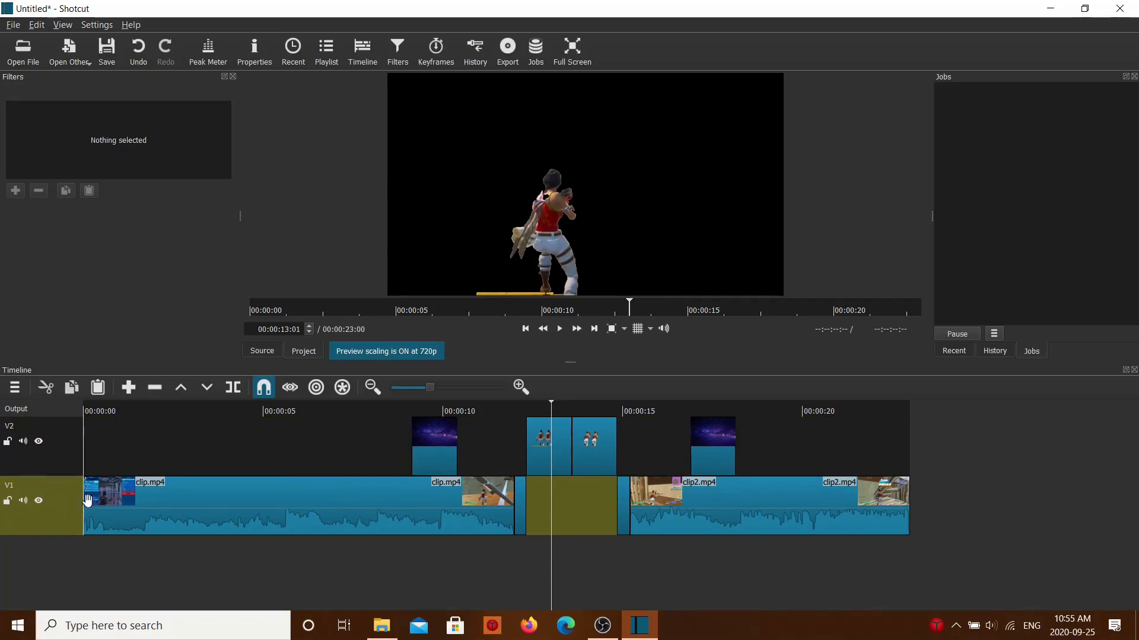
click(245, 432)
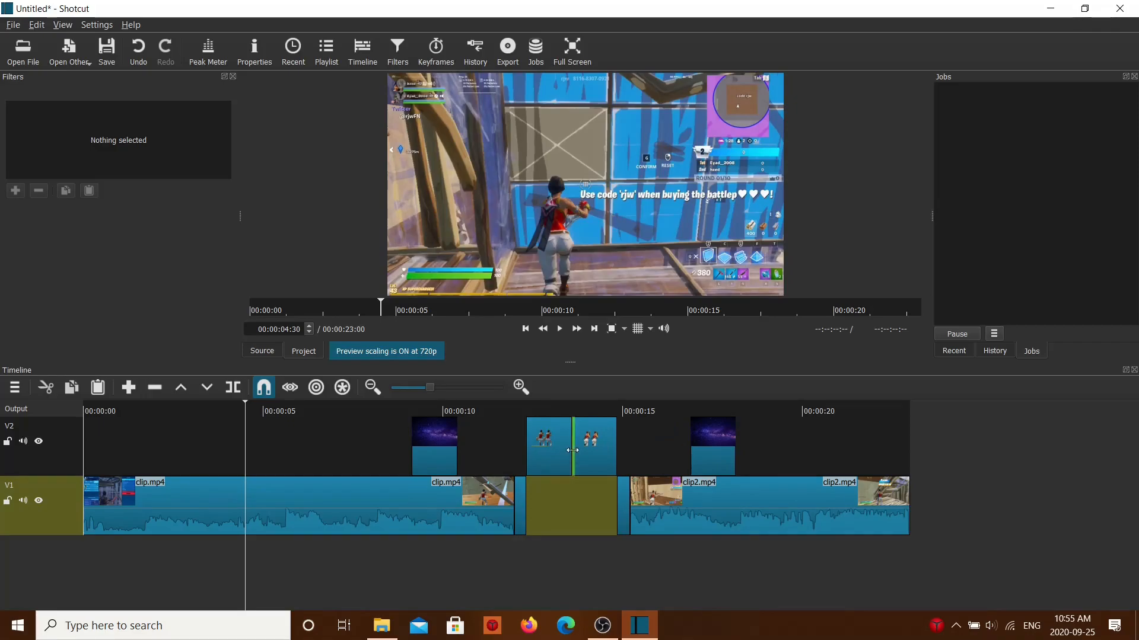
click(542, 511)
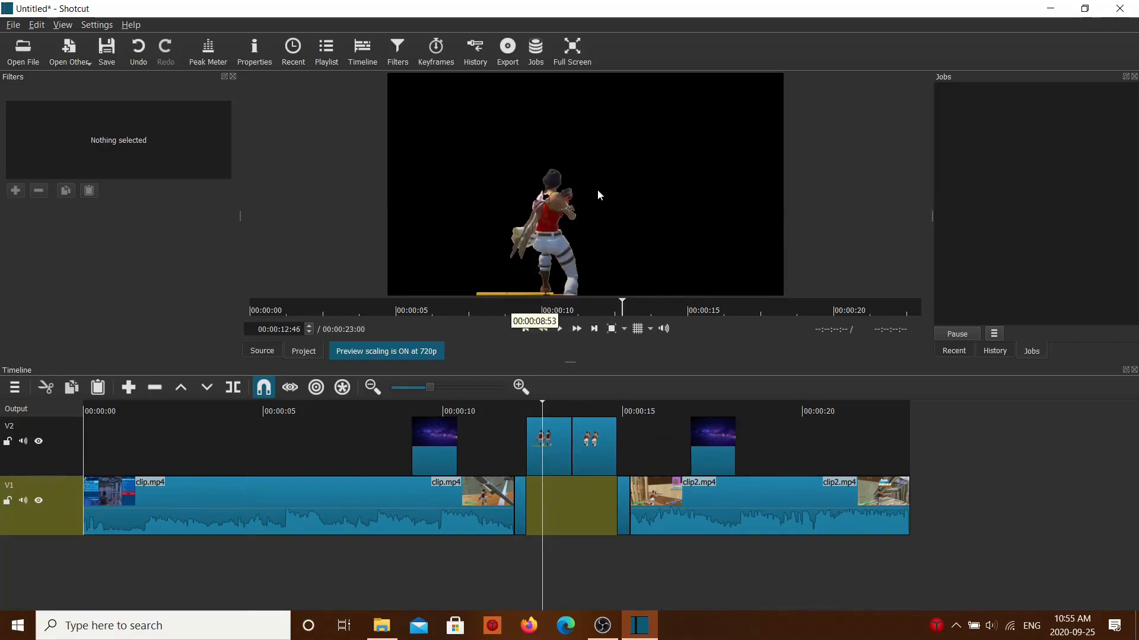
Step: Move both galaxy pieces from V2 into the V1 gap, one beneath each character cutout
drag(433, 437, 638, 513)
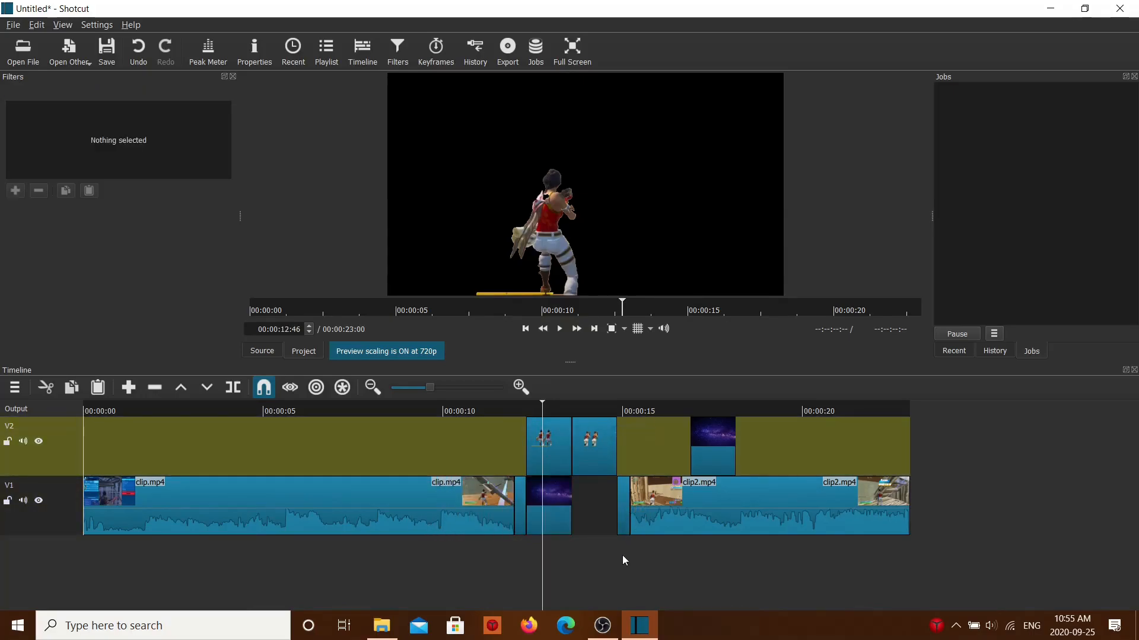
drag(547, 579, 547, 571)
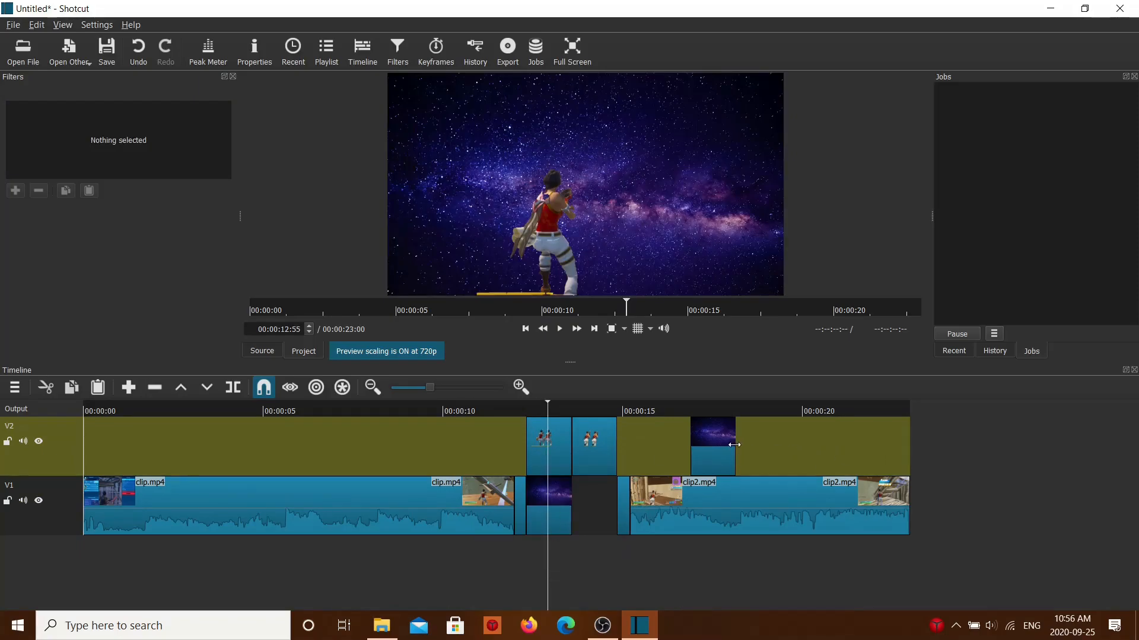
drag(710, 448, 503, 502)
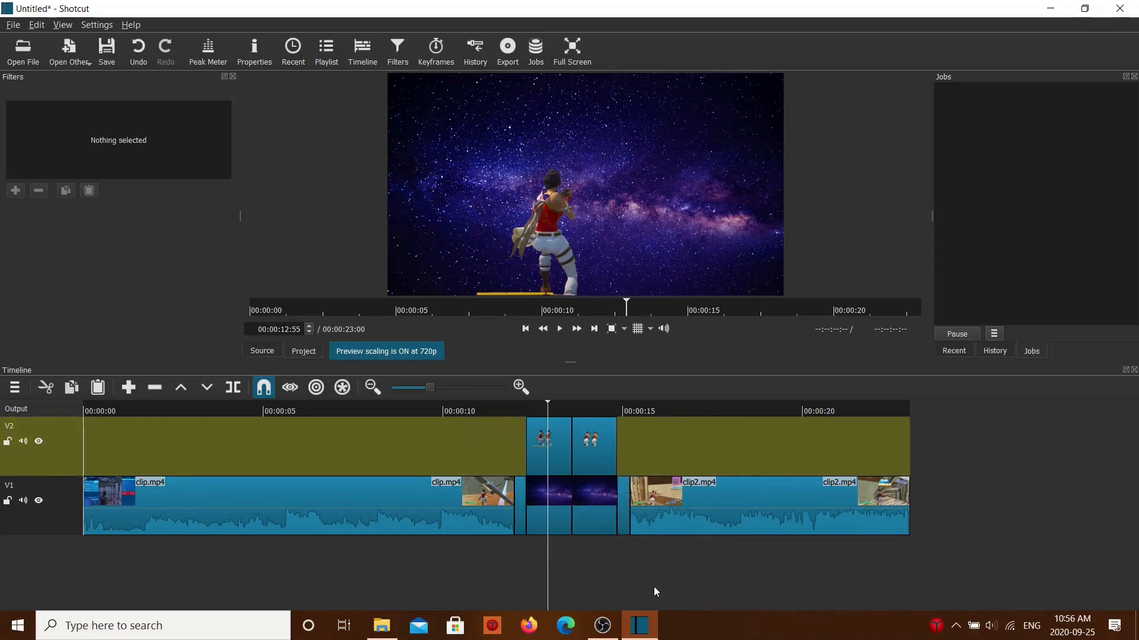
Step: Add a Size and Position filter with the Slide Out Left preset to customframe.png on V2 and preview the motion
mouse_move(567, 561)
mouse_down()
mouse_move(577, 561)
mouse_move(553, 563)
mouse_move(581, 557)
mouse_move(519, 560)
mouse_move(546, 560)
mouse_up()
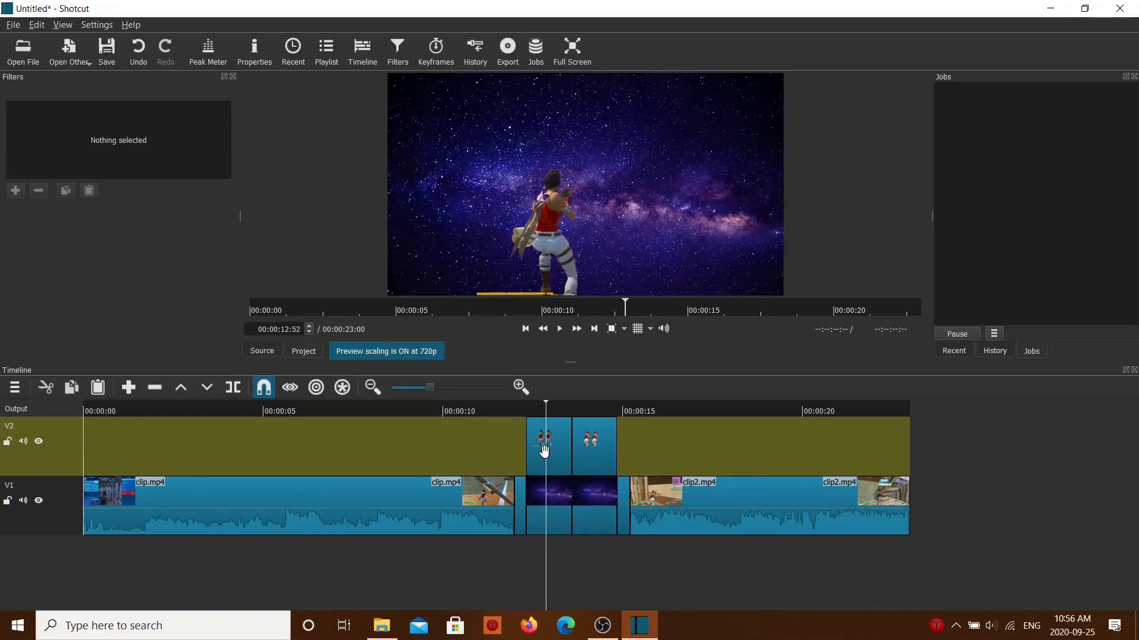
click(544, 449)
click(20, 193)
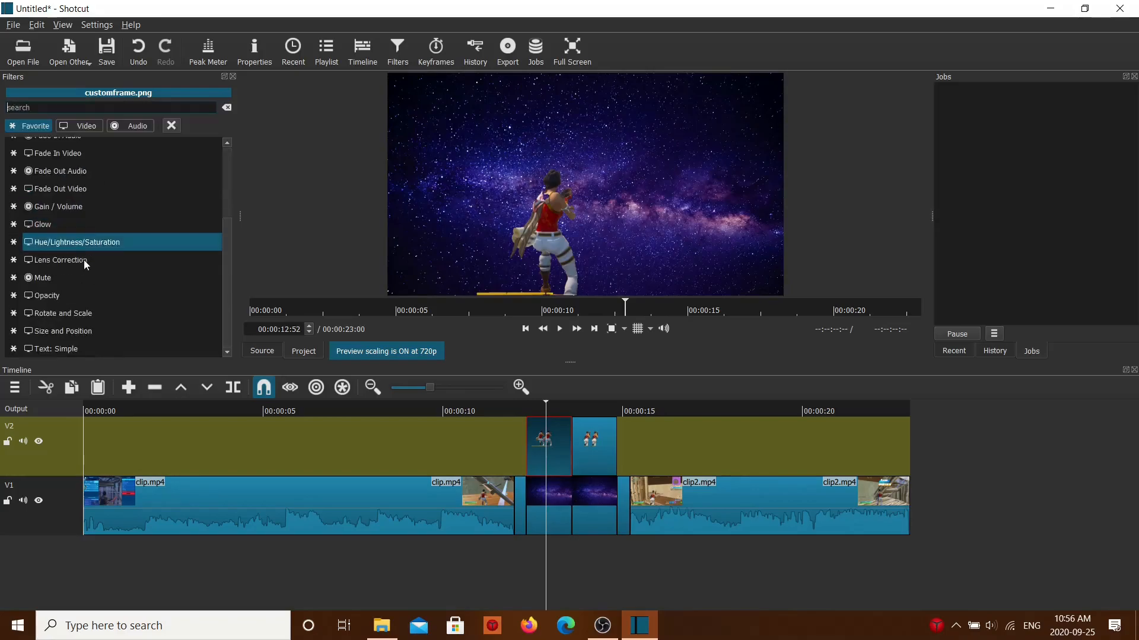
click(74, 333)
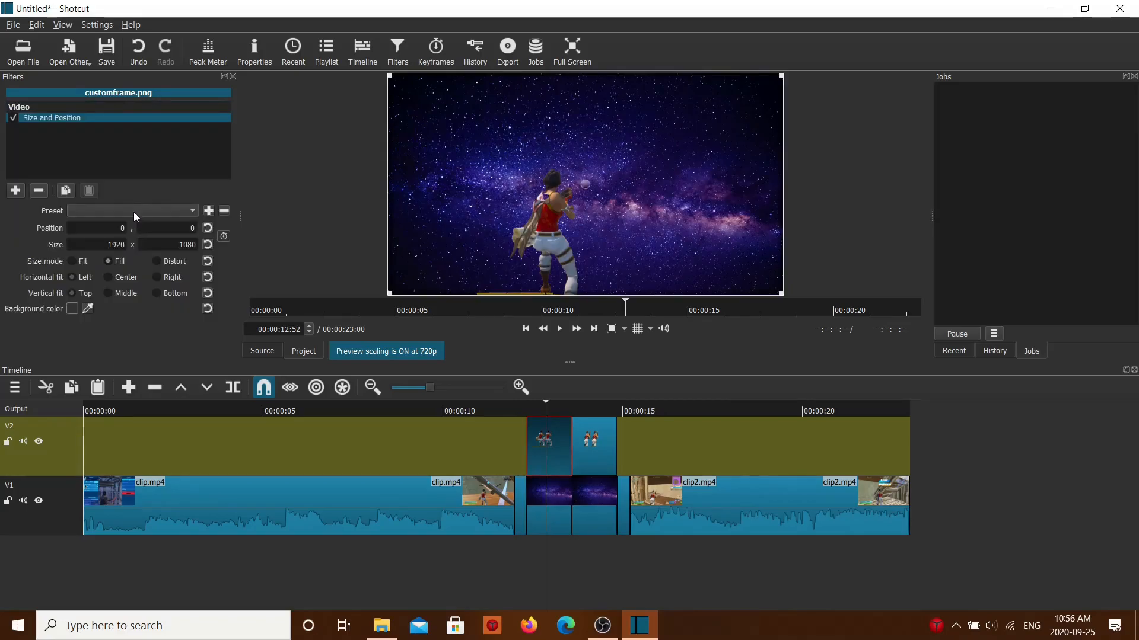
click(134, 207)
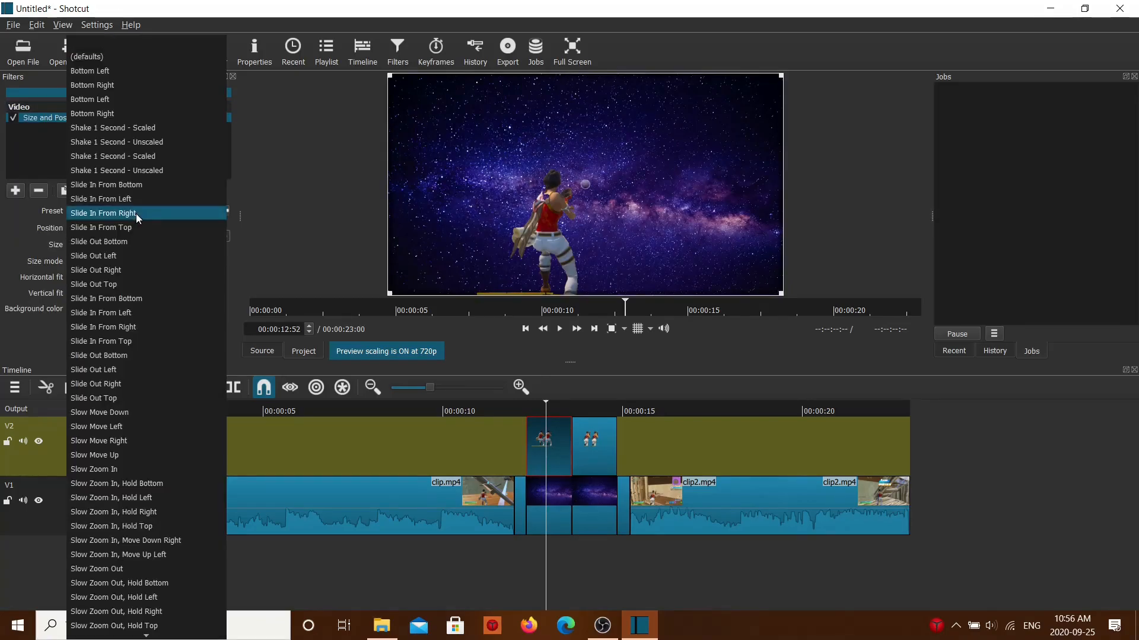
click(123, 372)
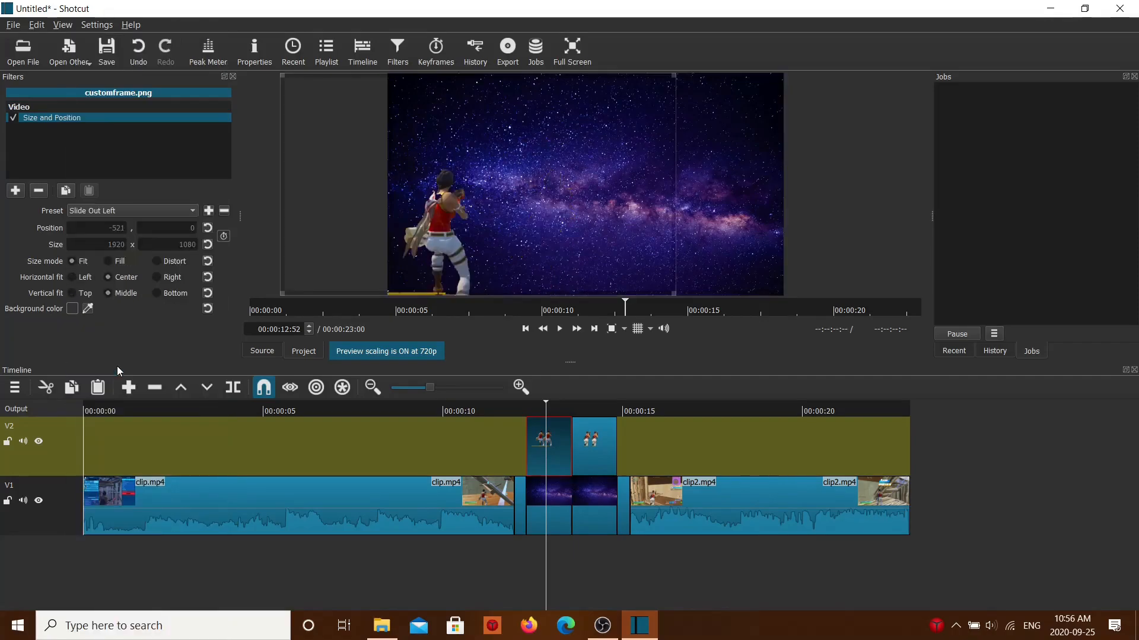
mouse_move(526, 561)
mouse_down()
mouse_move(561, 561)
mouse_move(529, 561)
mouse_move(542, 561)
mouse_up()
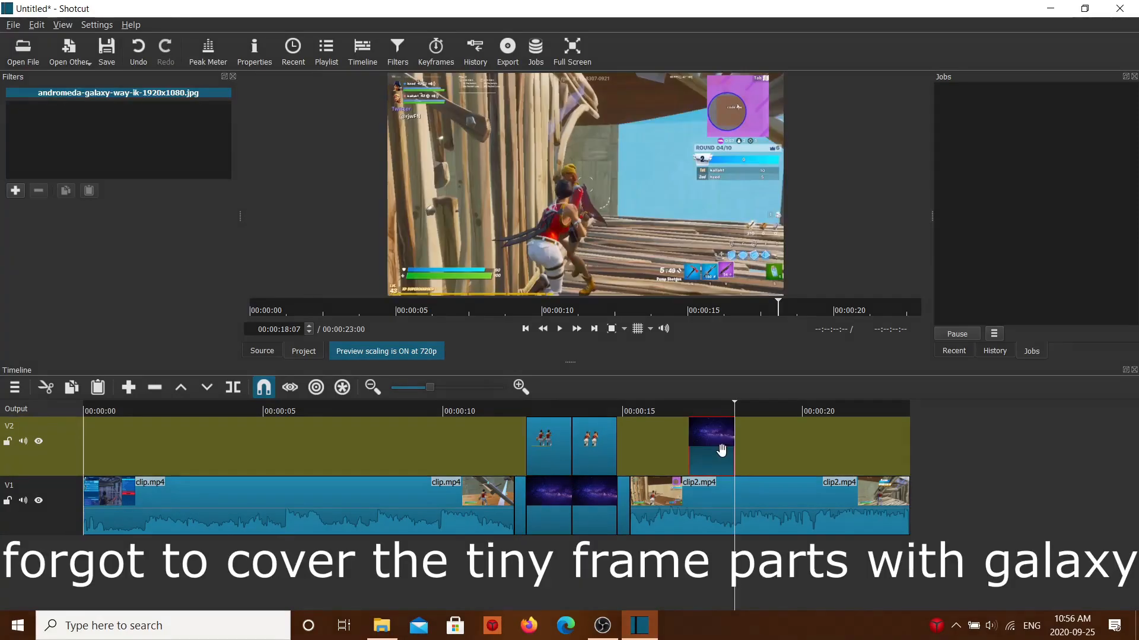
Step: Place another galaxy piece on V2 directly before customframe.png, covering the short cutout piece at the end of clip.mp4
drag(720, 460, 507, 460)
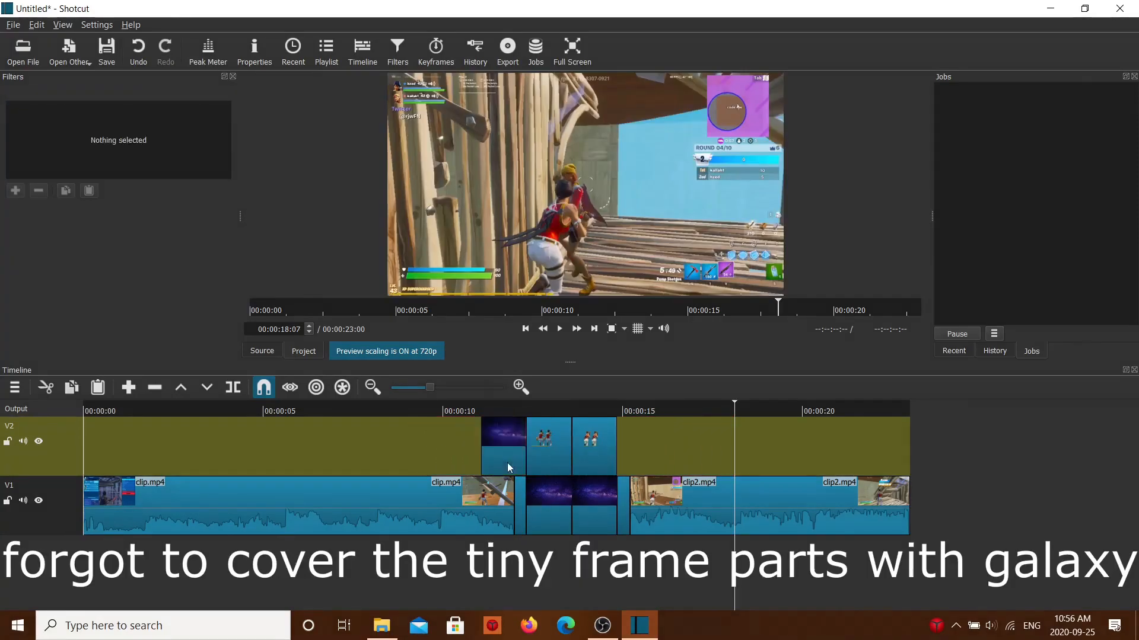
click(518, 574)
drag(520, 576, 522, 579)
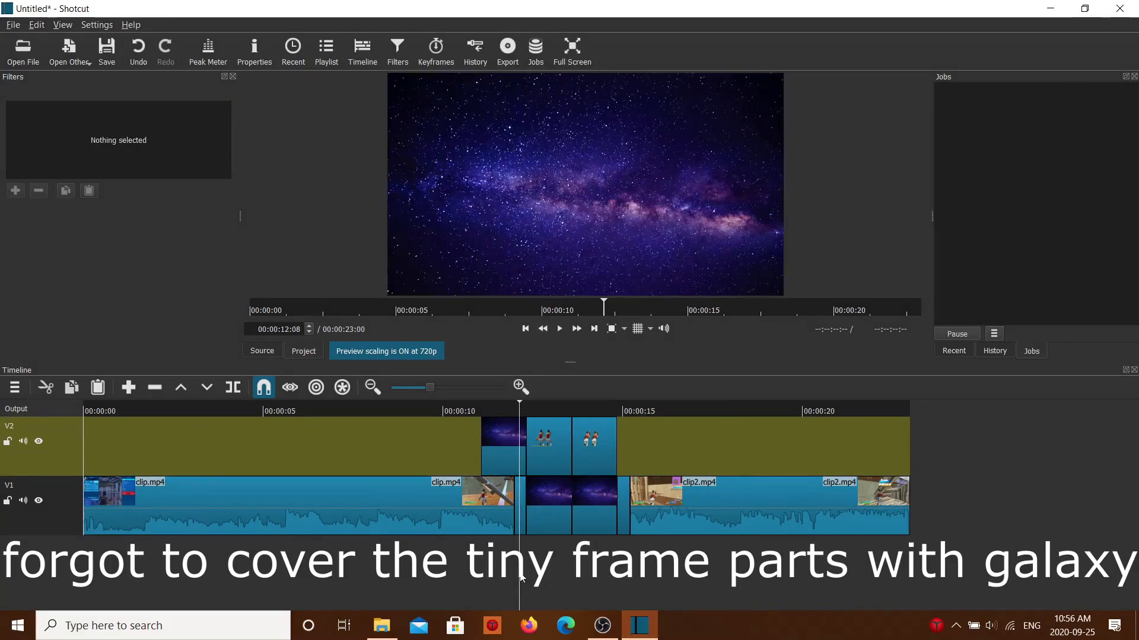
Step: Trim the galaxy piece on V2 so it starts at the end of clip.mp4, removing the excess before it
click(526, 329)
key(s)
right_click(502, 457)
click(588, 528)
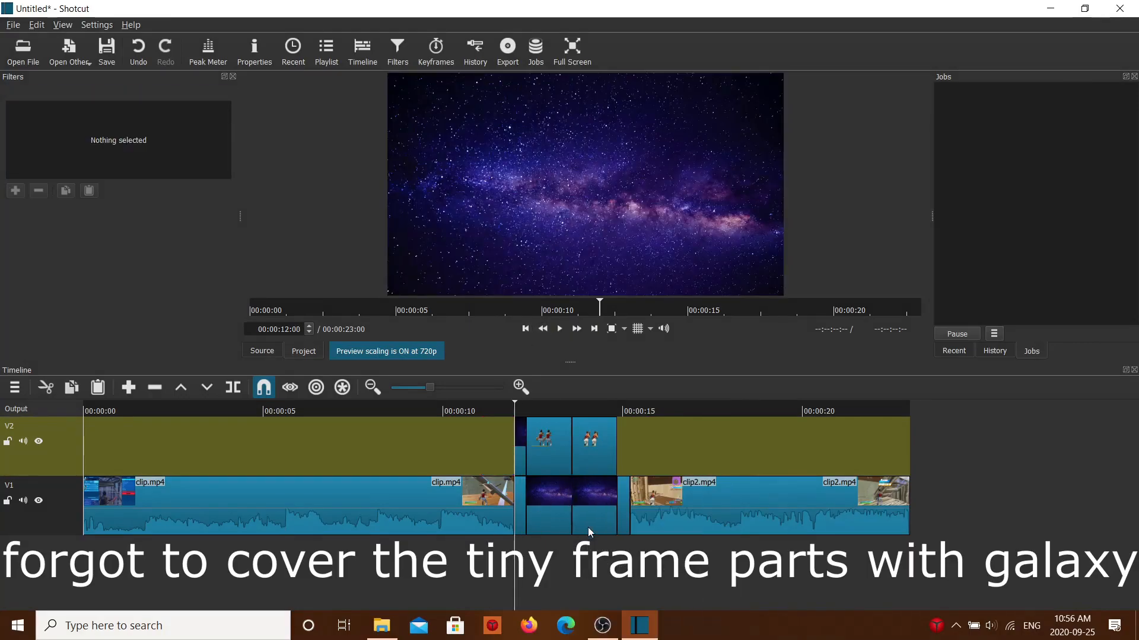
Step: Copy the trimmed galaxy piece and paste it on V2 directly after customframe2.png, covering the short piece before clip2.mp4
right_click(521, 455)
click(553, 486)
click(592, 332)
click(592, 332)
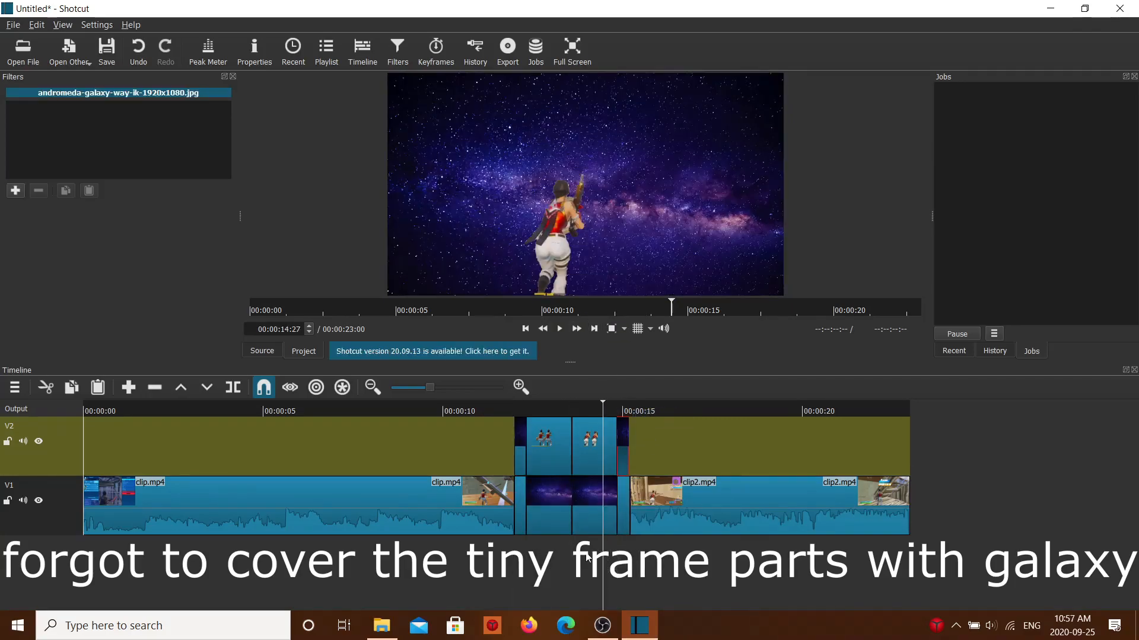
mouse_move(537, 554)
mouse_down()
mouse_move(527, 552)
mouse_move(536, 544)
mouse_up()
Step: Apply the Slide Out Left preset to the Size and Position filter of customframe.png and preview the motion
click(549, 460)
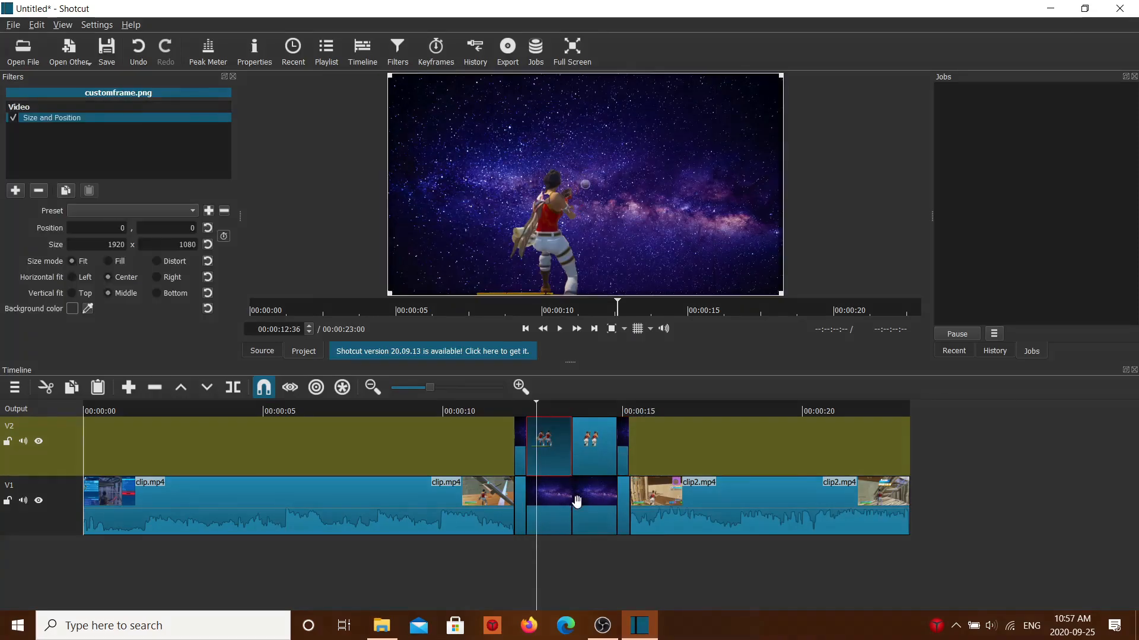
click(107, 209)
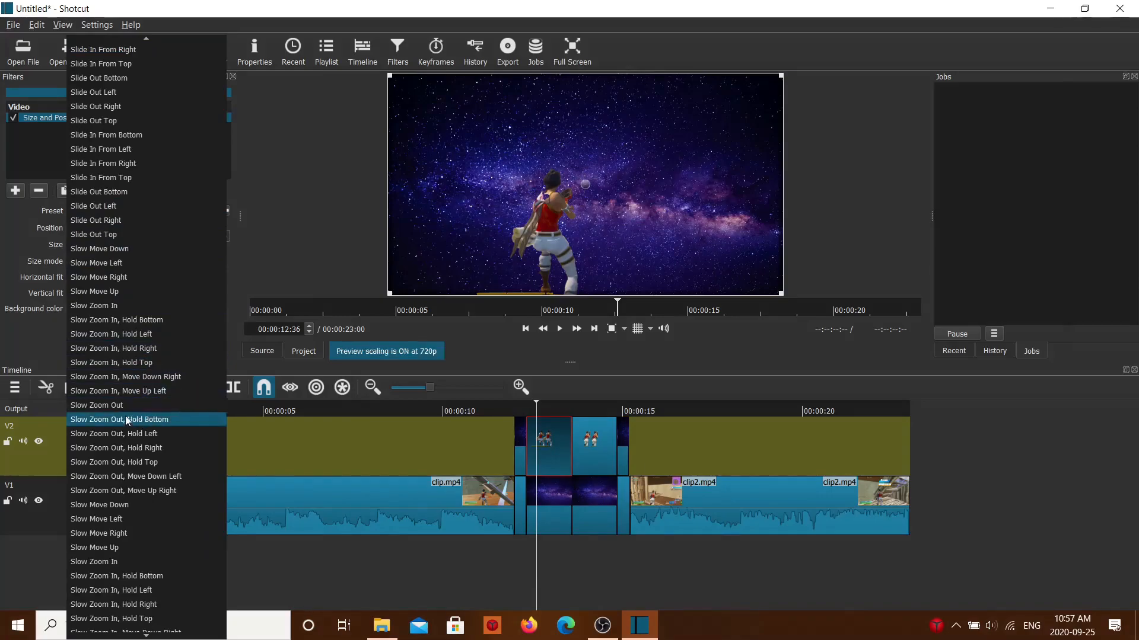
click(120, 209)
drag(532, 550, 557, 558)
Step: Add a Size and Position filter with the Slide In From Right preset to customframe2.png and preview the motion
click(582, 469)
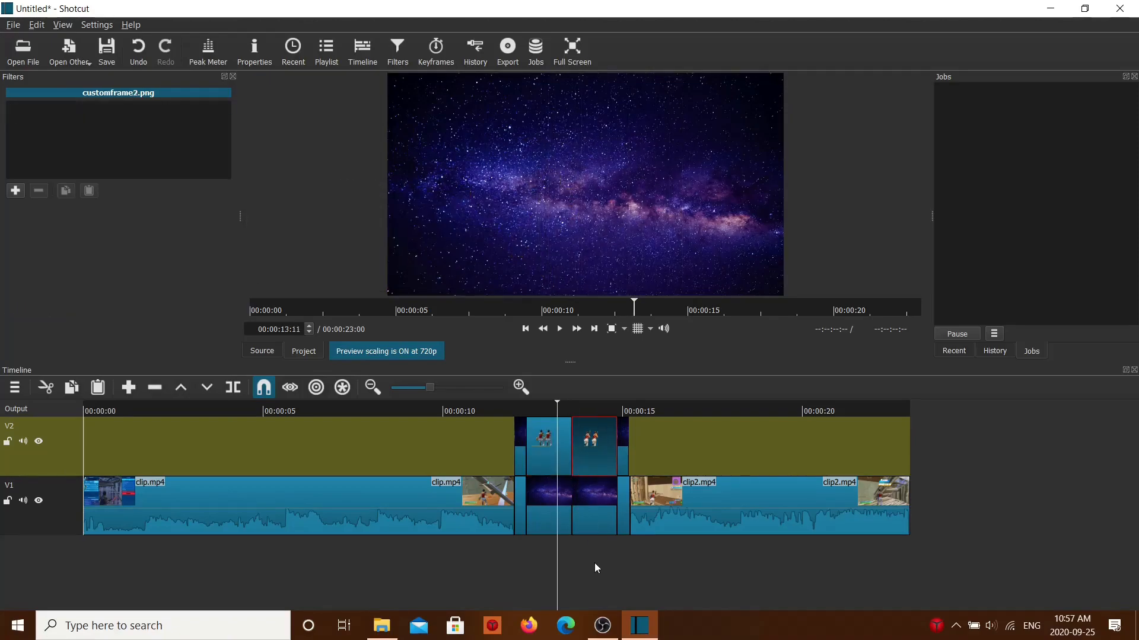
click(595, 564)
click(15, 190)
scroll(78, 250, down, 3)
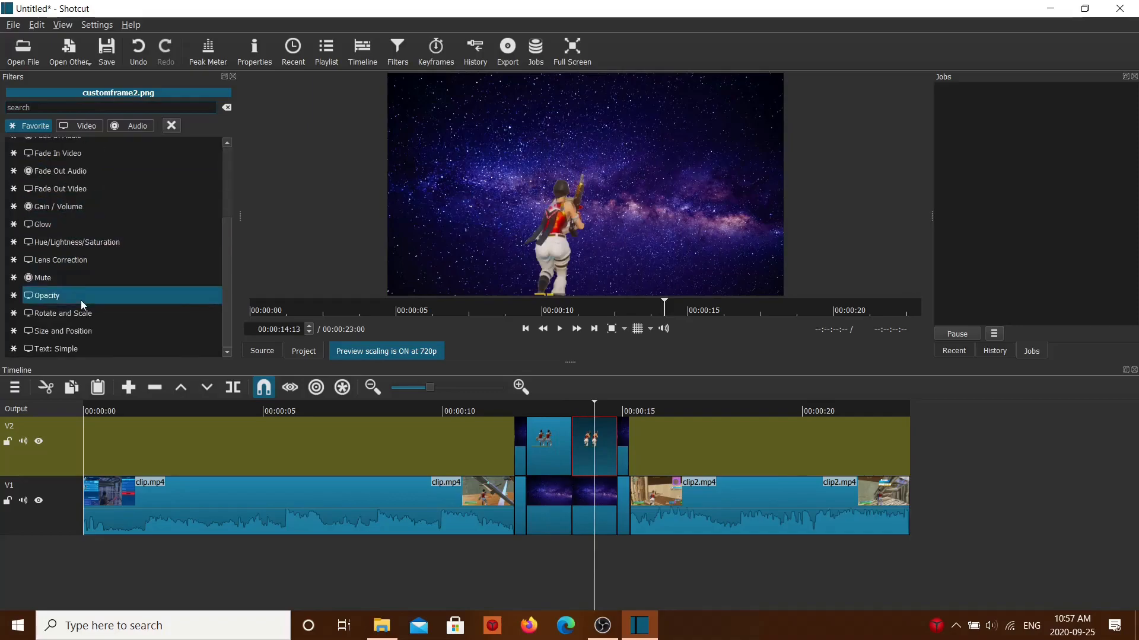
click(106, 213)
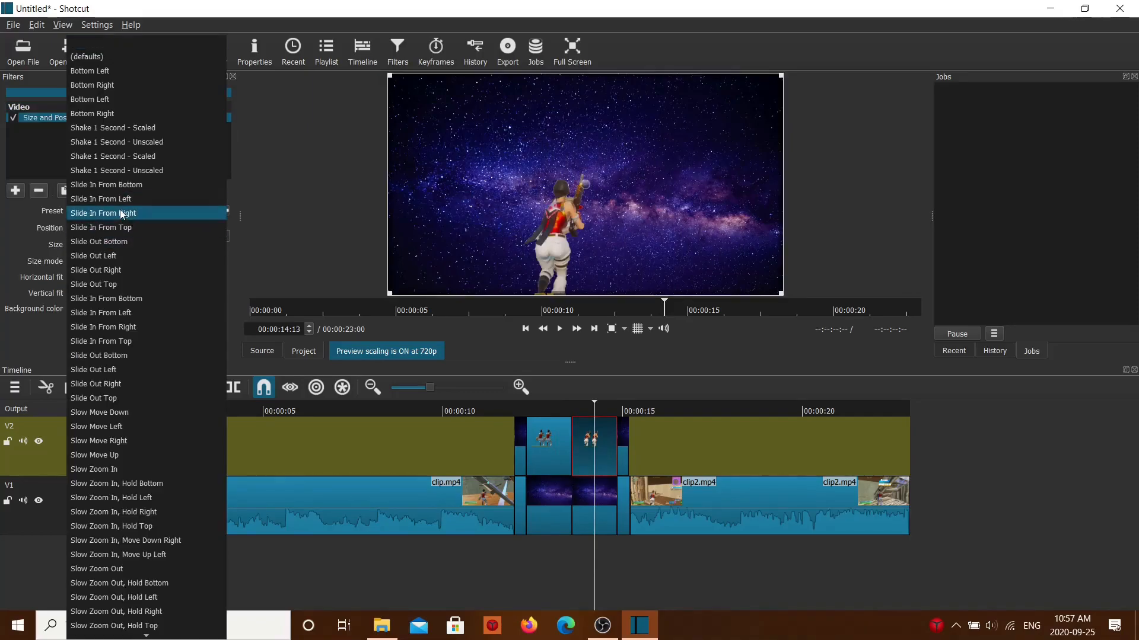
click(123, 213)
drag(579, 573, 599, 559)
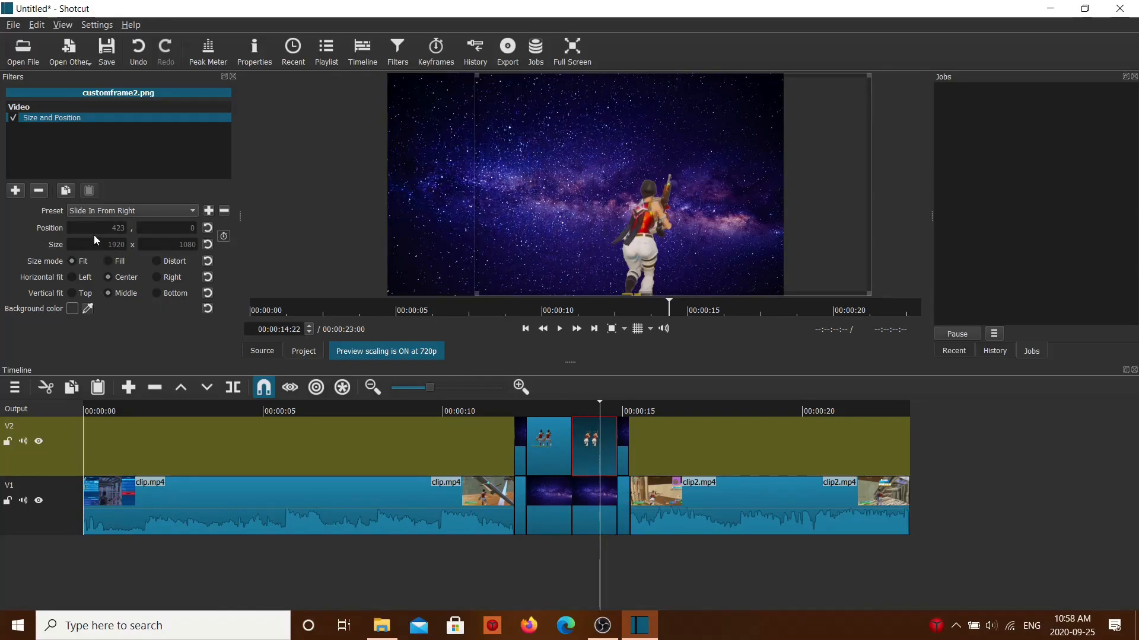
Step: Add a video track V3, place customframe2.png on it directly above customframe.png, and preview the overlap
click(19, 387)
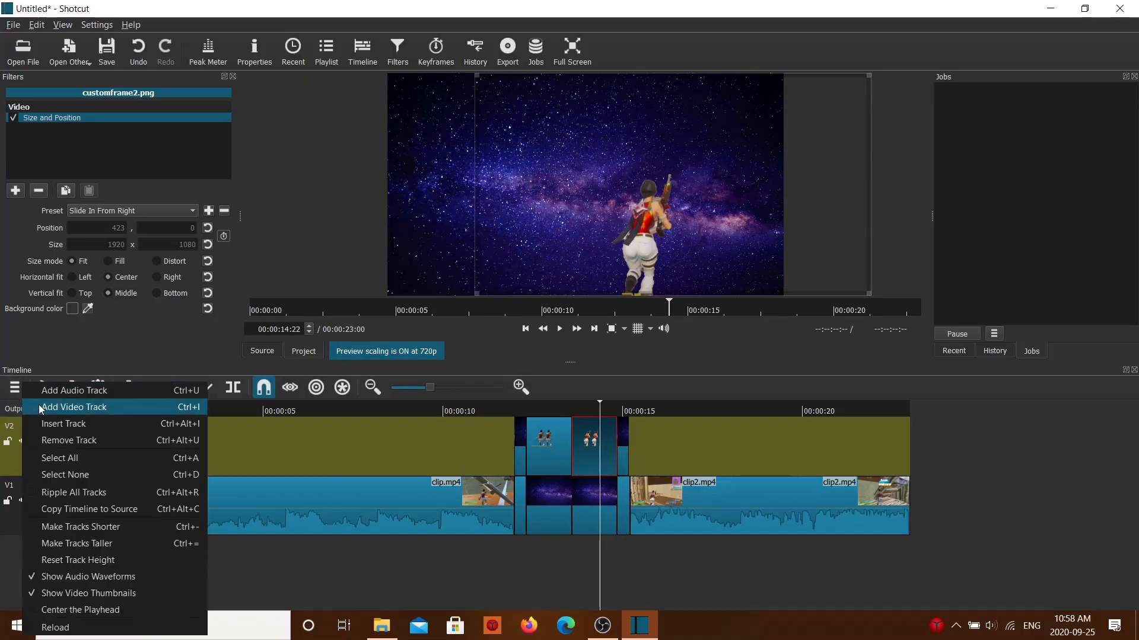
click(84, 412)
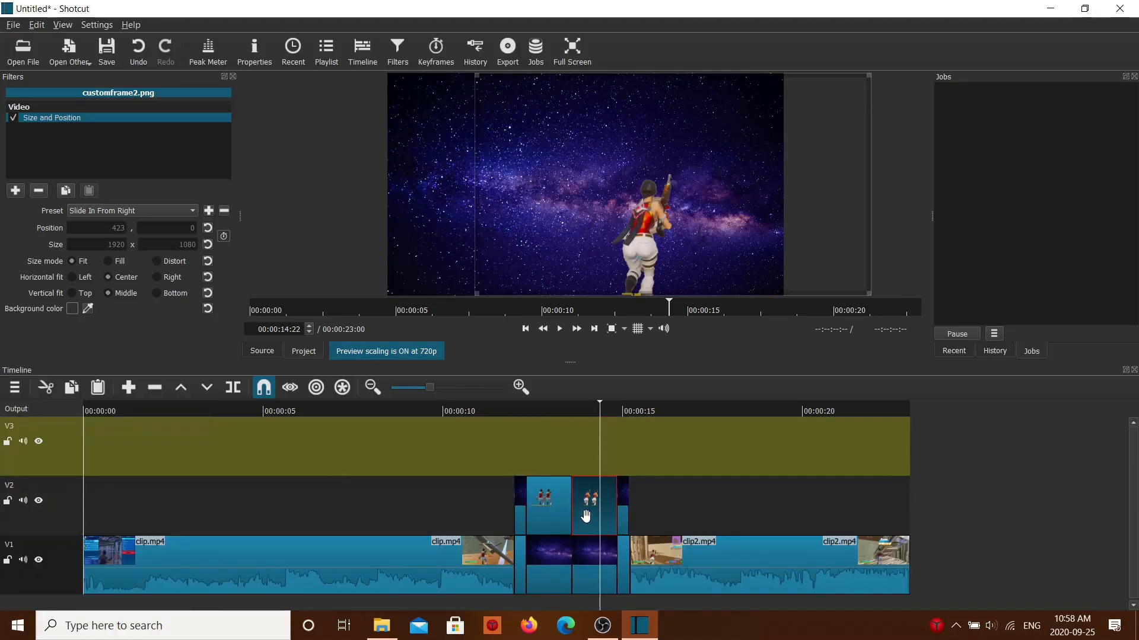
drag(587, 516, 550, 451)
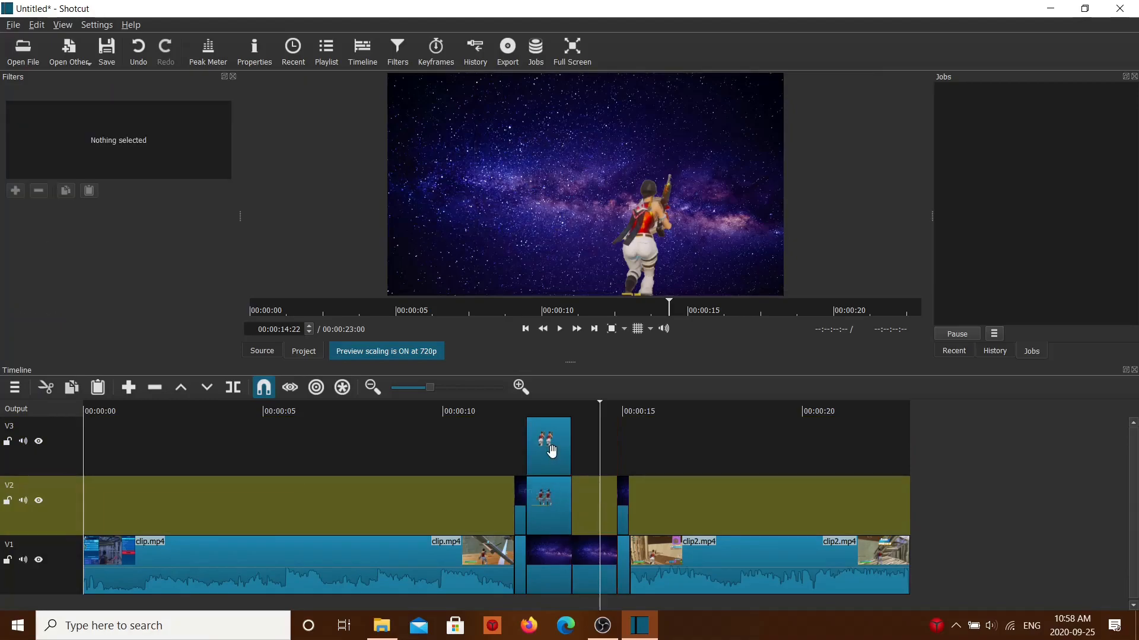
mouse_move(571, 510)
mouse_down()
mouse_move(526, 511)
mouse_move(590, 510)
mouse_up()
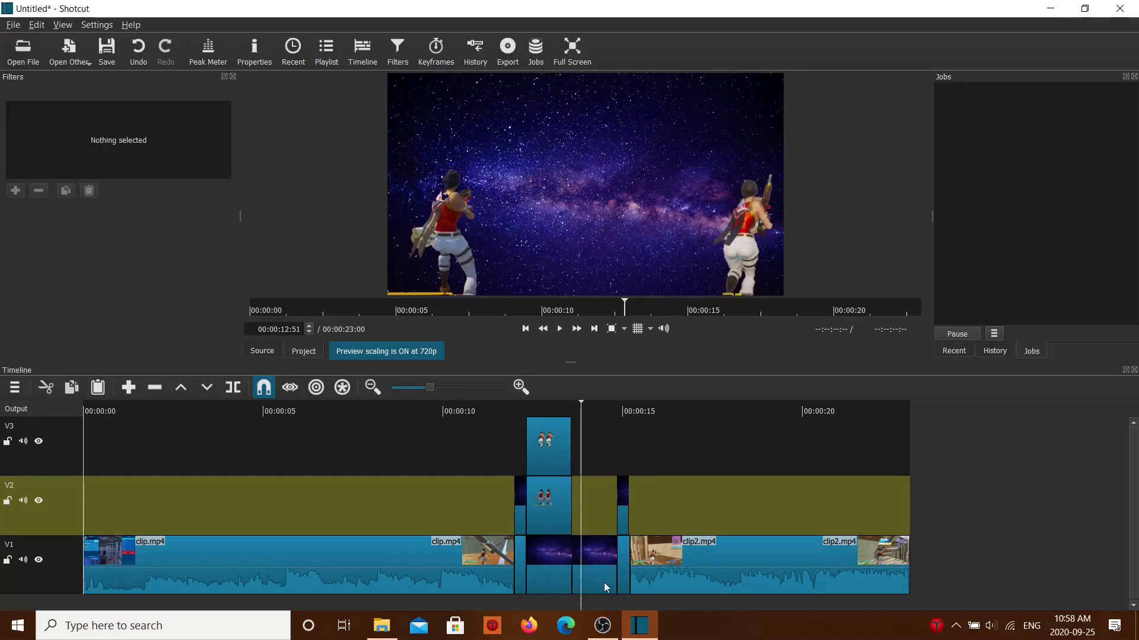
Step: Remove the second galaxy piece from V1 with its gap and move the short V2 galaxy piece directly after customframe.png
click(592, 567)
right_click(593, 564)
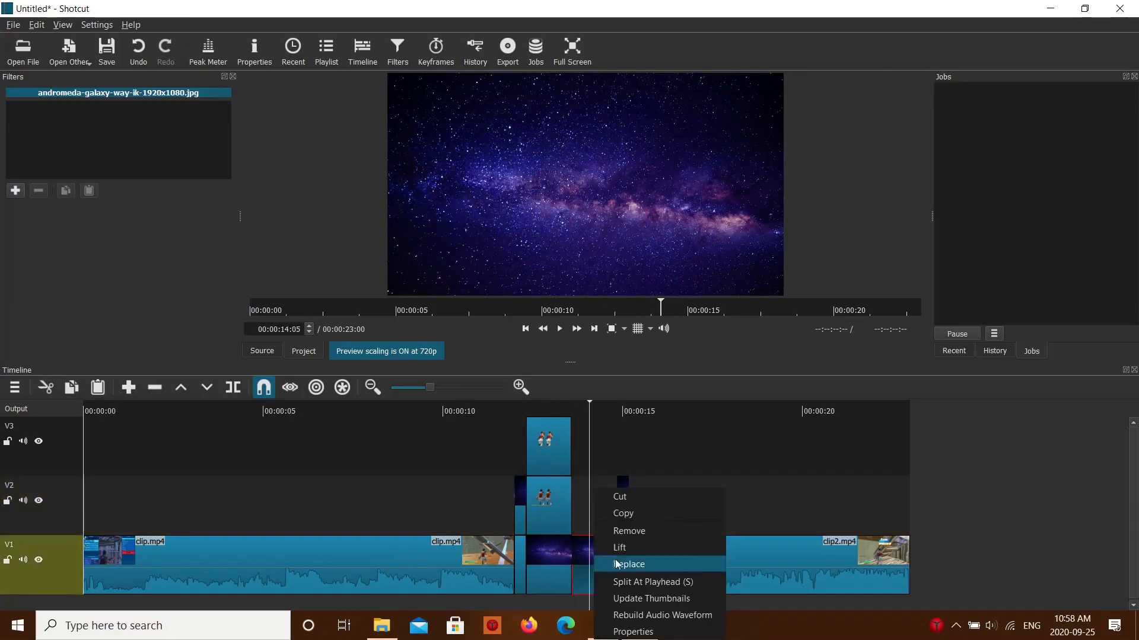
click(625, 530)
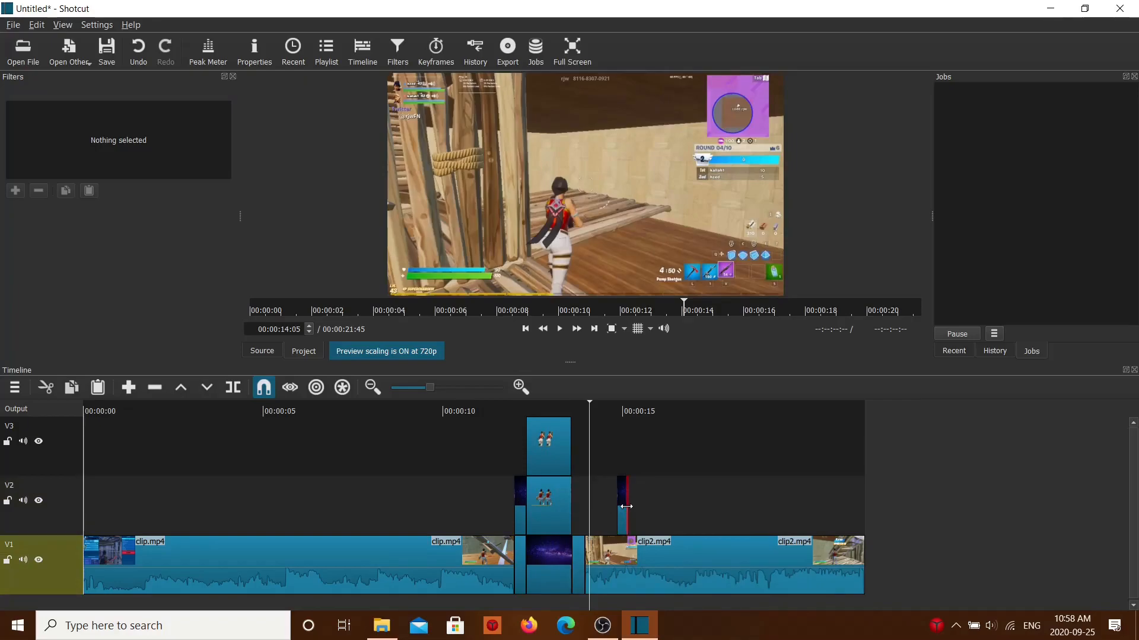
drag(622, 505, 576, 507)
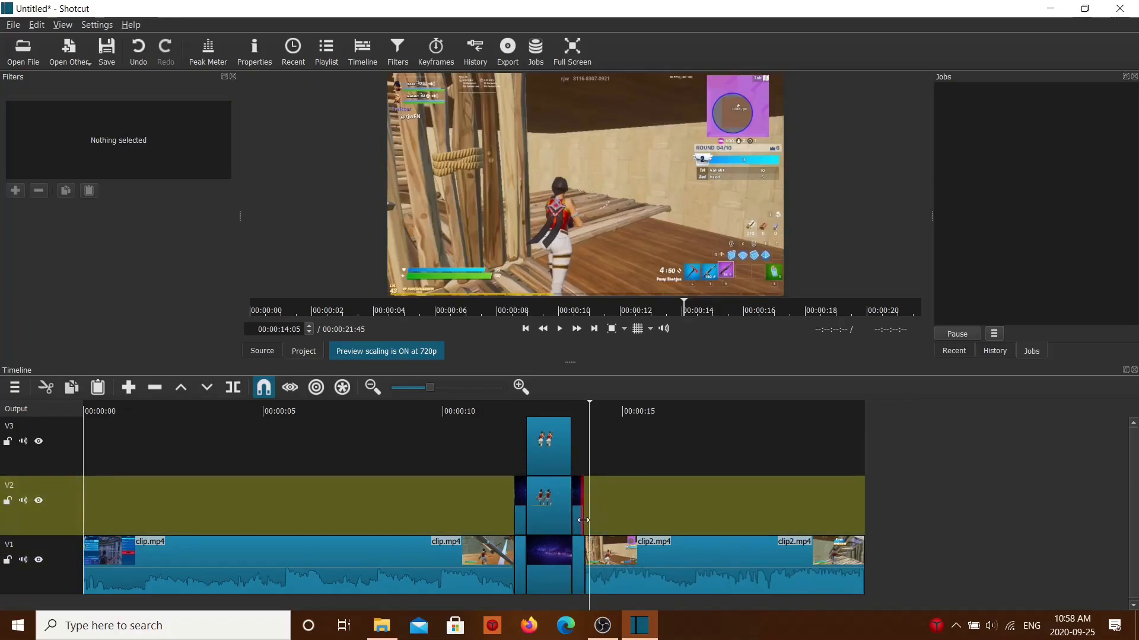
Step: Preview the transition between clip.mp4 and clip2.mp4 to check the sliding characters and short end pieces
click(700, 493)
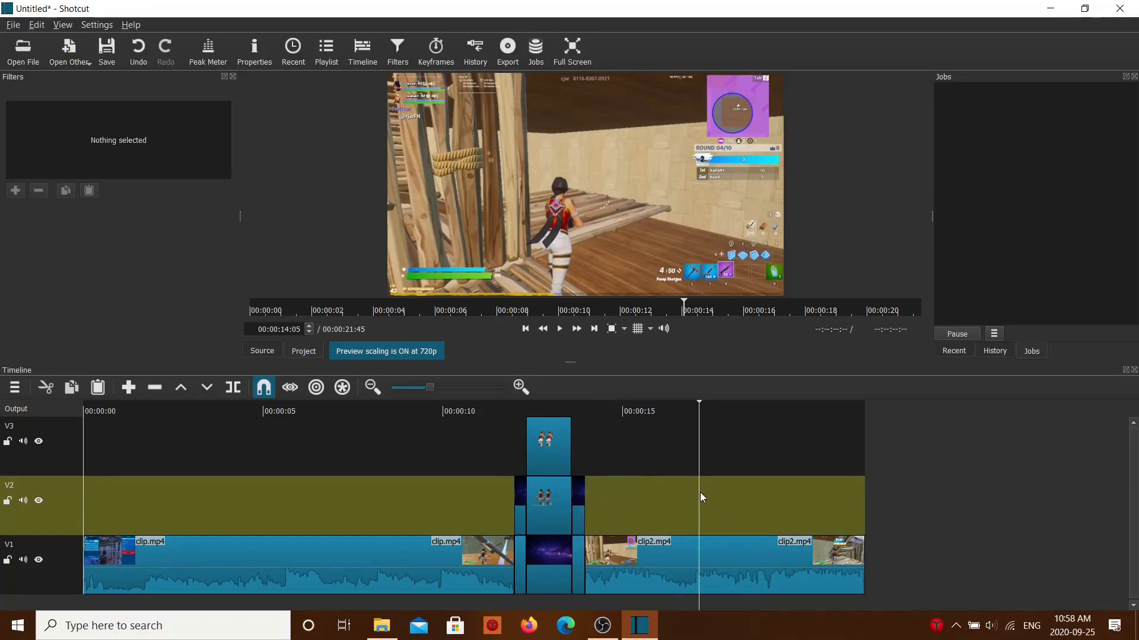
drag(1133, 537, 1132, 545)
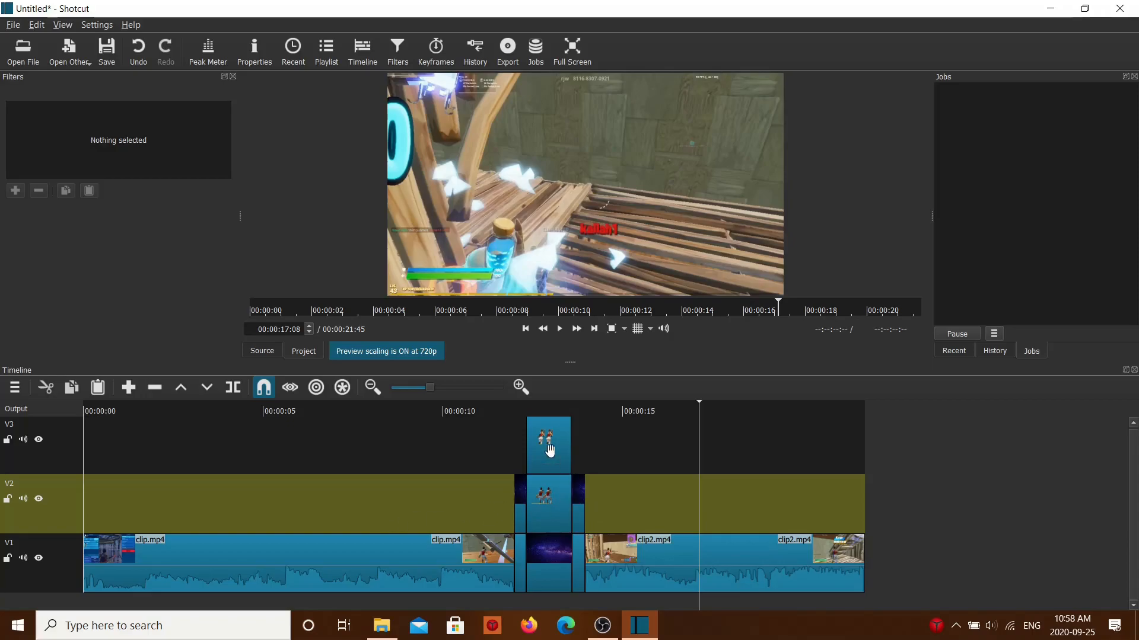
drag(518, 433, 429, 431)
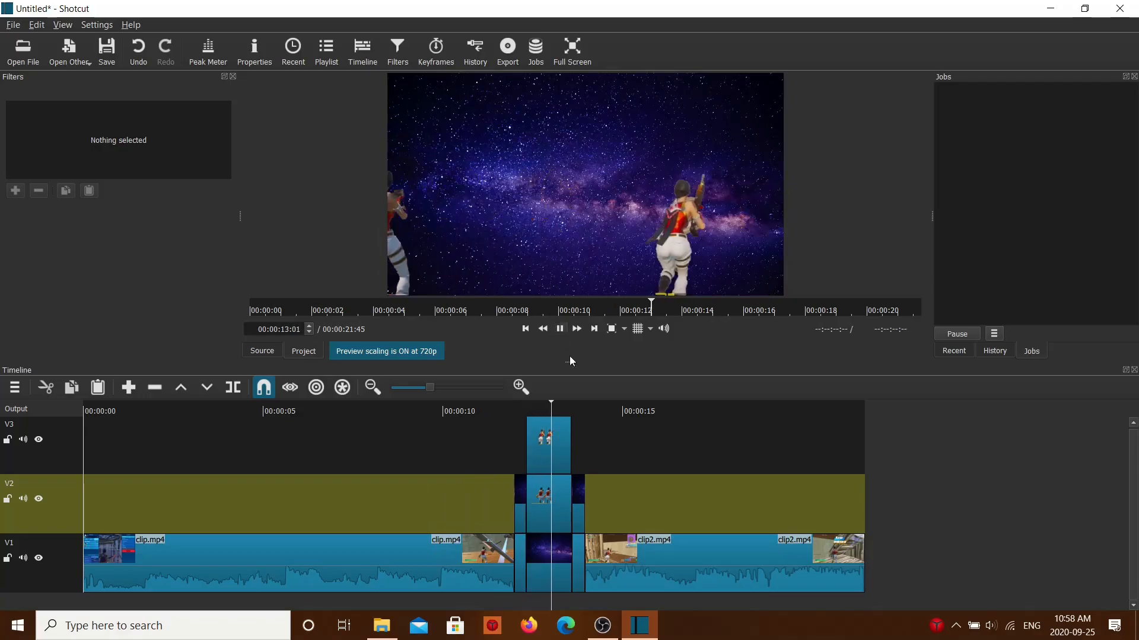
click(515, 454)
drag(516, 450, 504, 449)
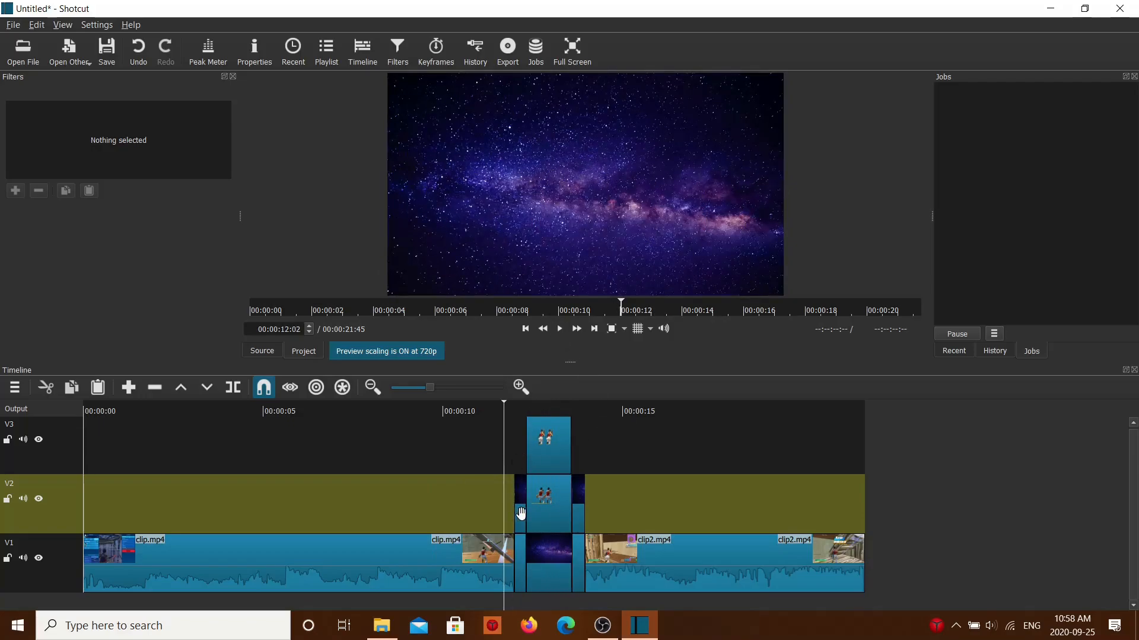
Step: Put the short cutout pieces on V2 at both ends of customframe.png, with the galaxy piece on V1 beneath the trailing one
mouse_move(520, 514)
mouse_down()
mouse_move(495, 517)
mouse_move(521, 526)
mouse_up()
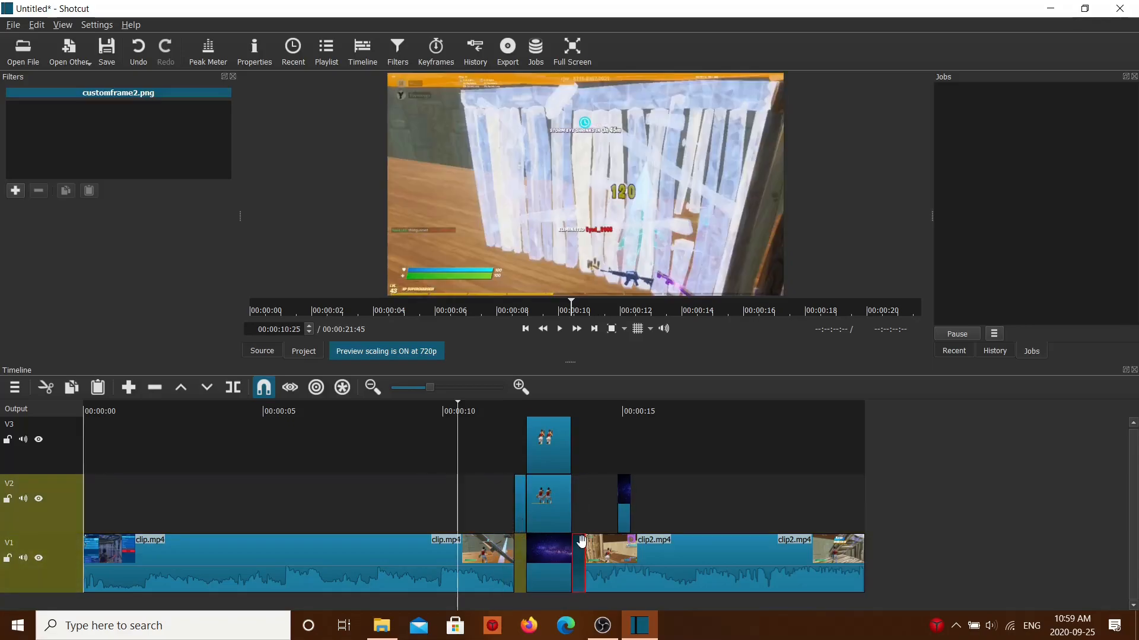
mouse_move(580, 542)
mouse_down()
mouse_move(581, 516)
mouse_move(575, 556)
mouse_move(558, 555)
mouse_move(570, 559)
mouse_up()
click(634, 525)
click(586, 602)
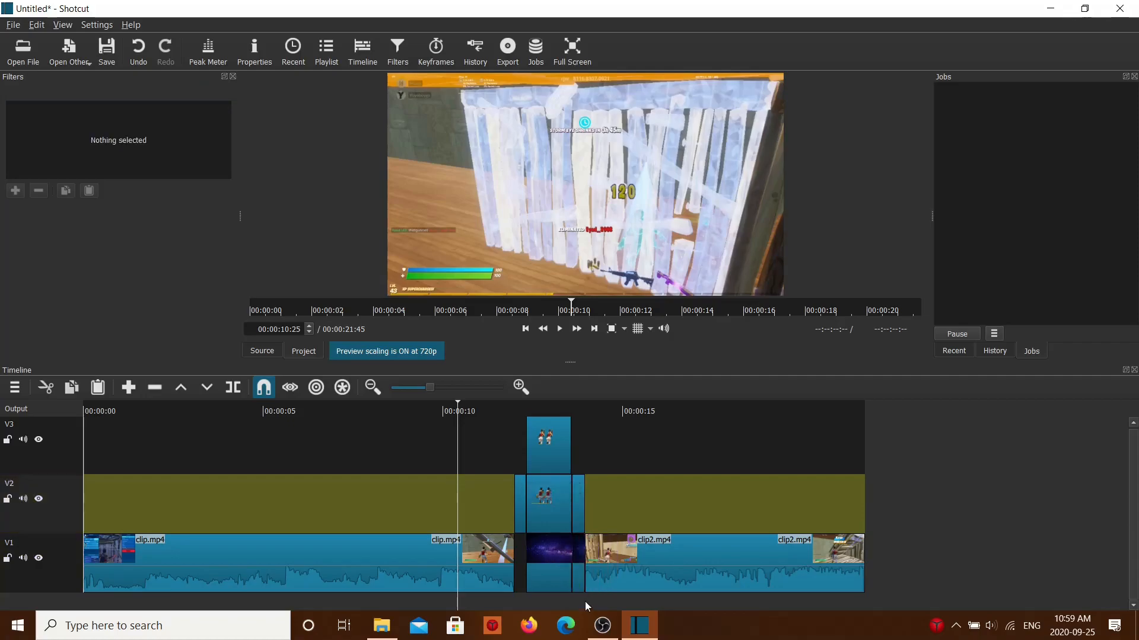
Step: Copy the short galaxy piece on V1 and paste it into the gap directly after clip.mp4
right_click(580, 569)
click(618, 518)
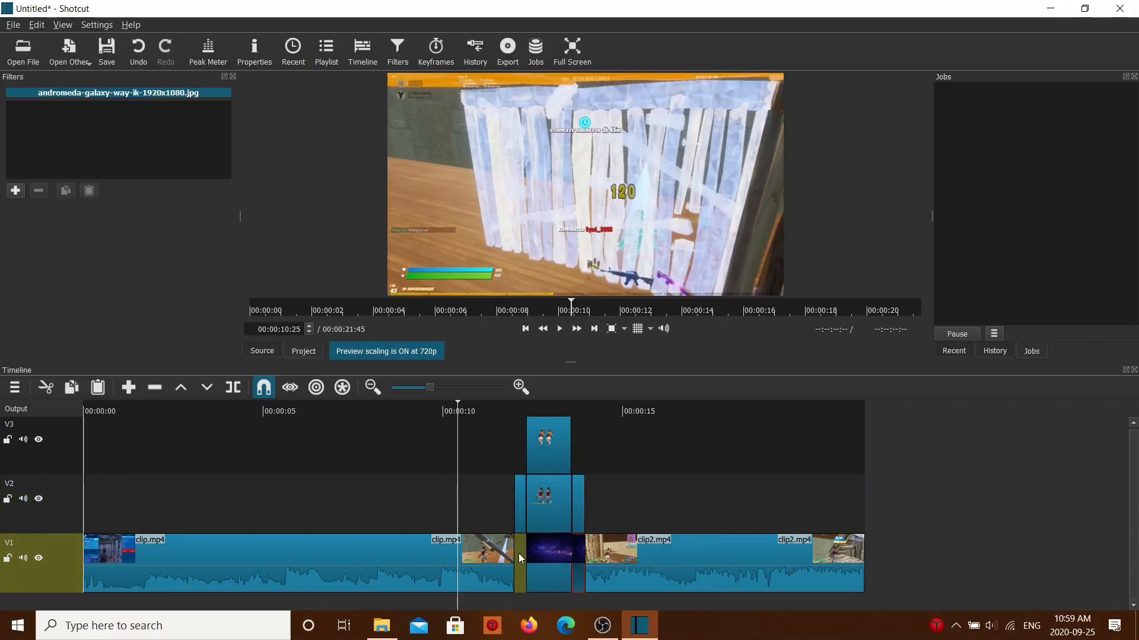
key(ctrl+z)
drag(643, 512, 521, 603)
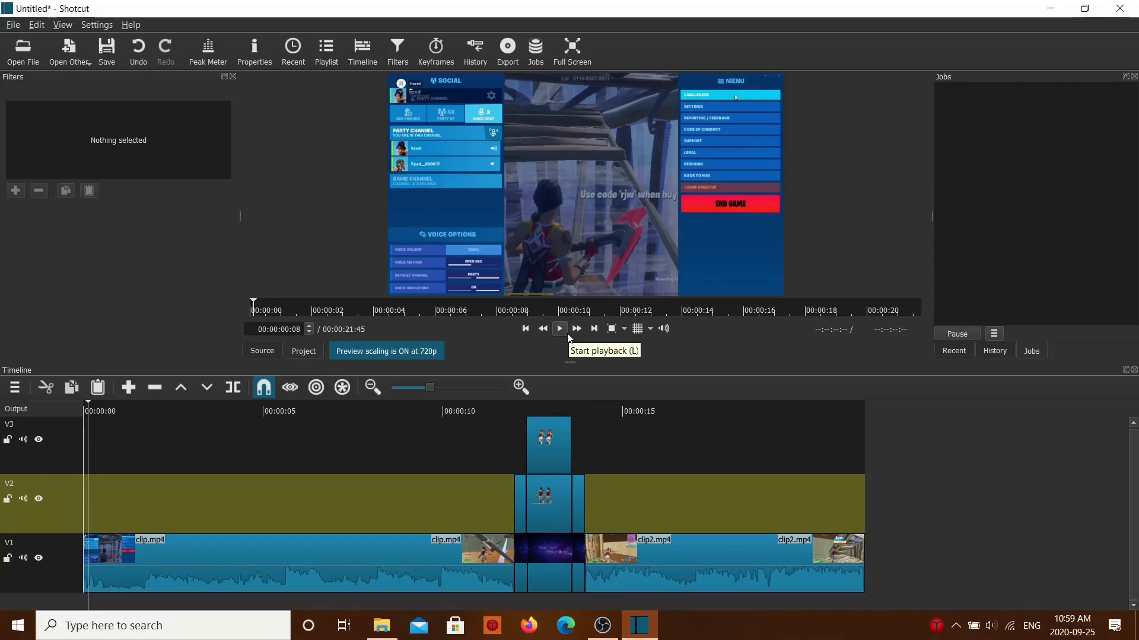
Step: Play the sequence from near the beginning through the transition into clip2.mp4, and scrub over the timeline to review it
click(566, 333)
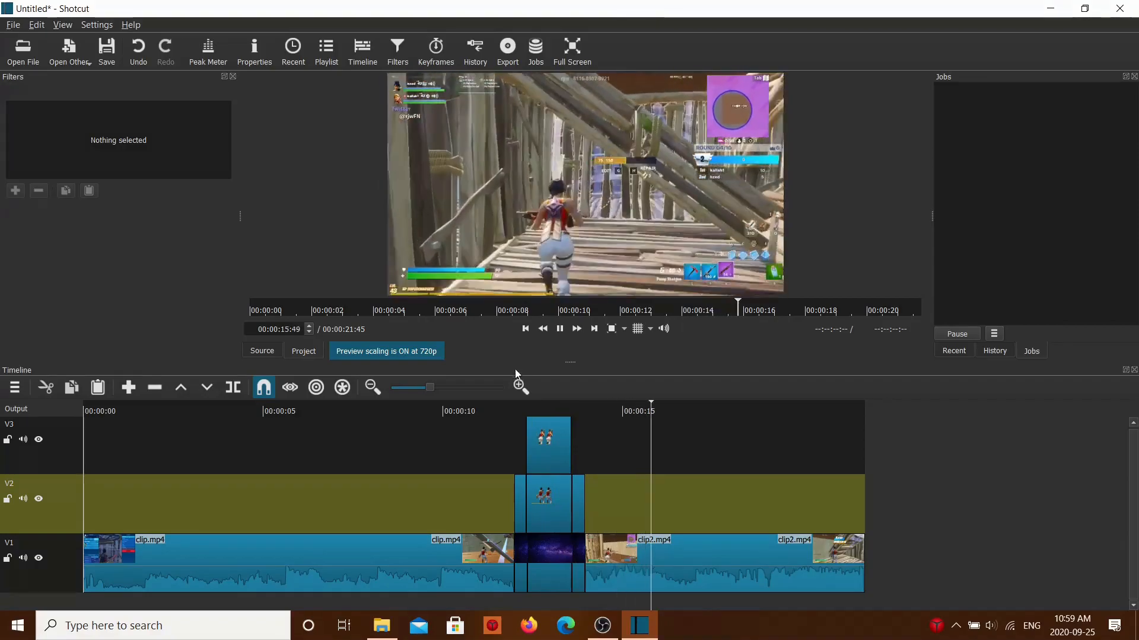
click(560, 329)
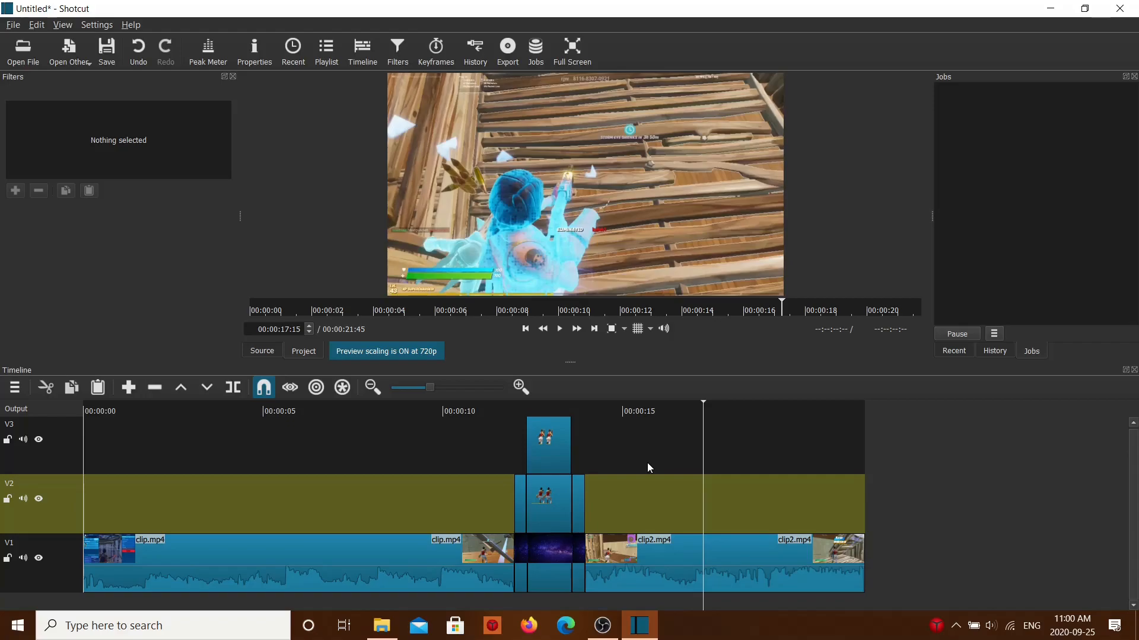
click(649, 497)
drag(656, 497, 713, 496)
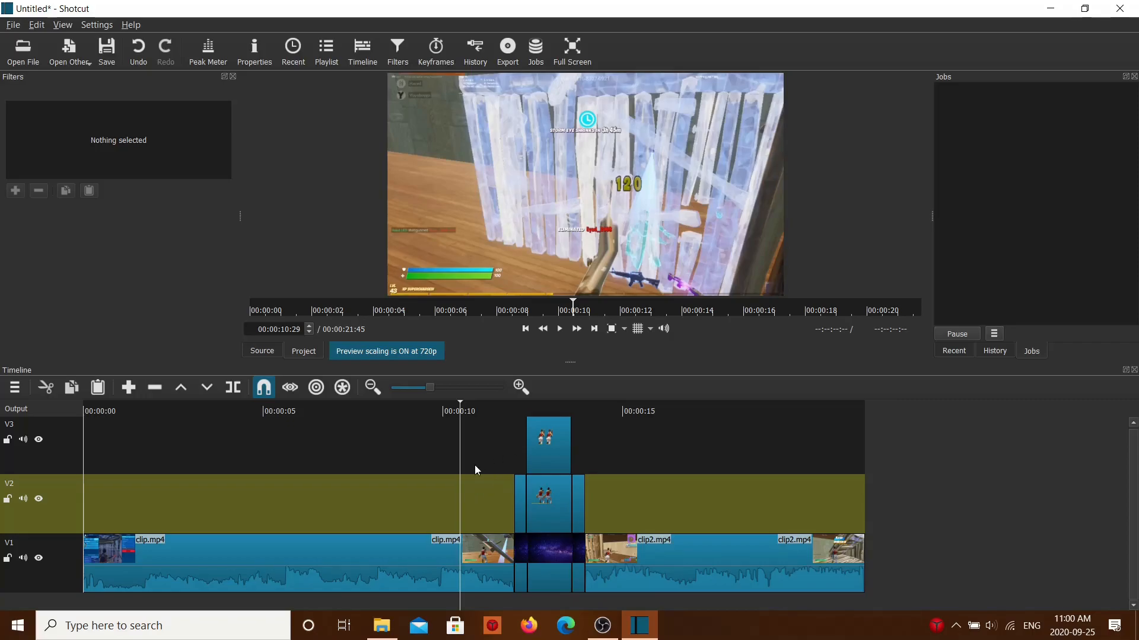
click(324, 513)
drag(408, 510, 438, 507)
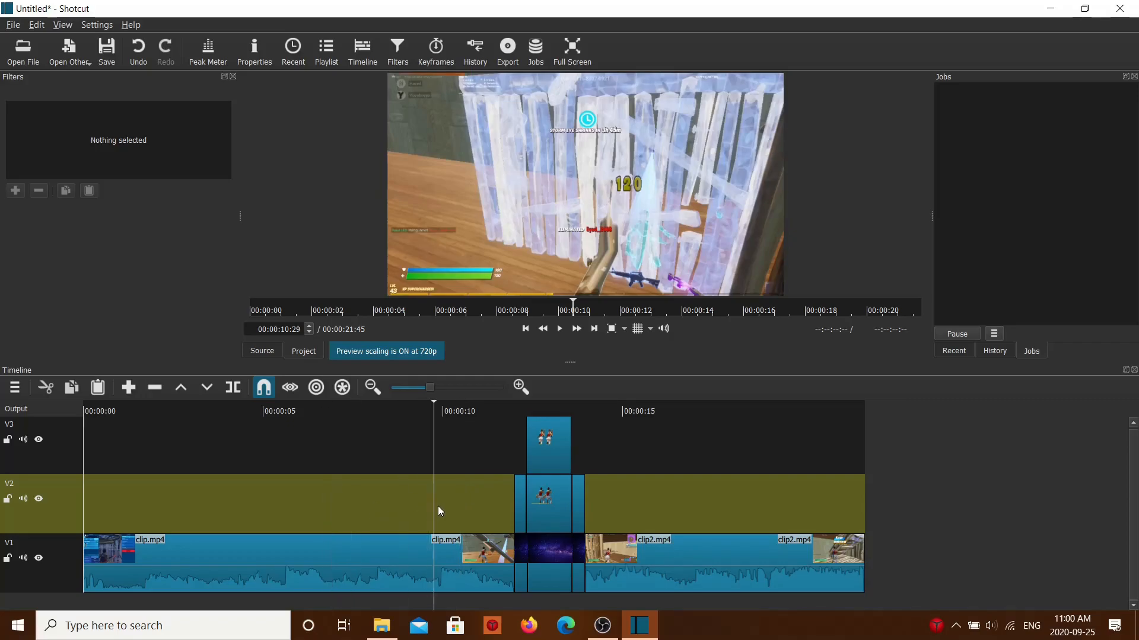